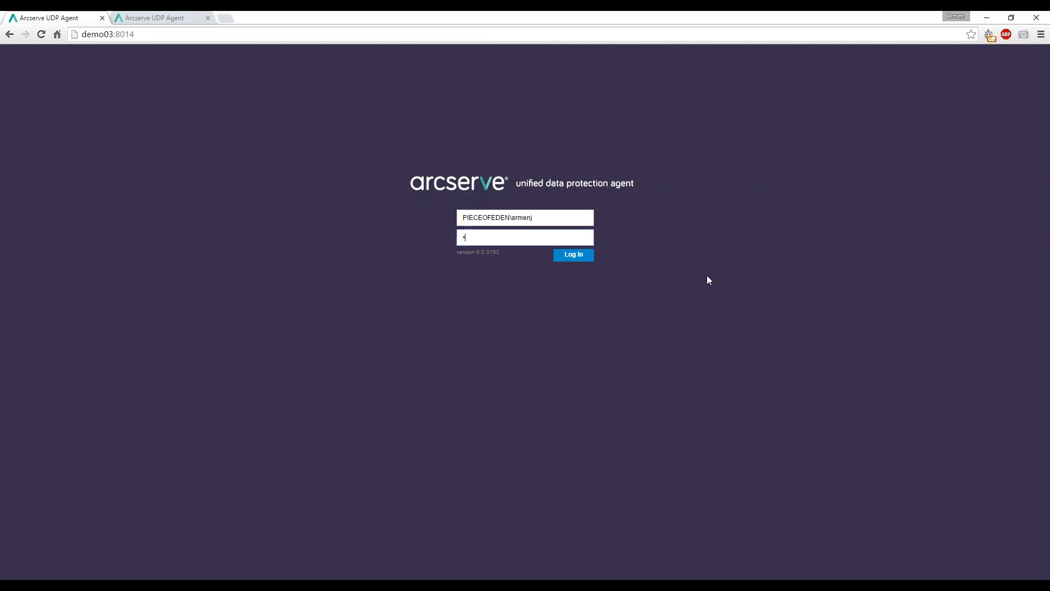
Log in to the agent console with the account password, close the getting-started dialog and highlight the summary's backup destination path.
key("Return")
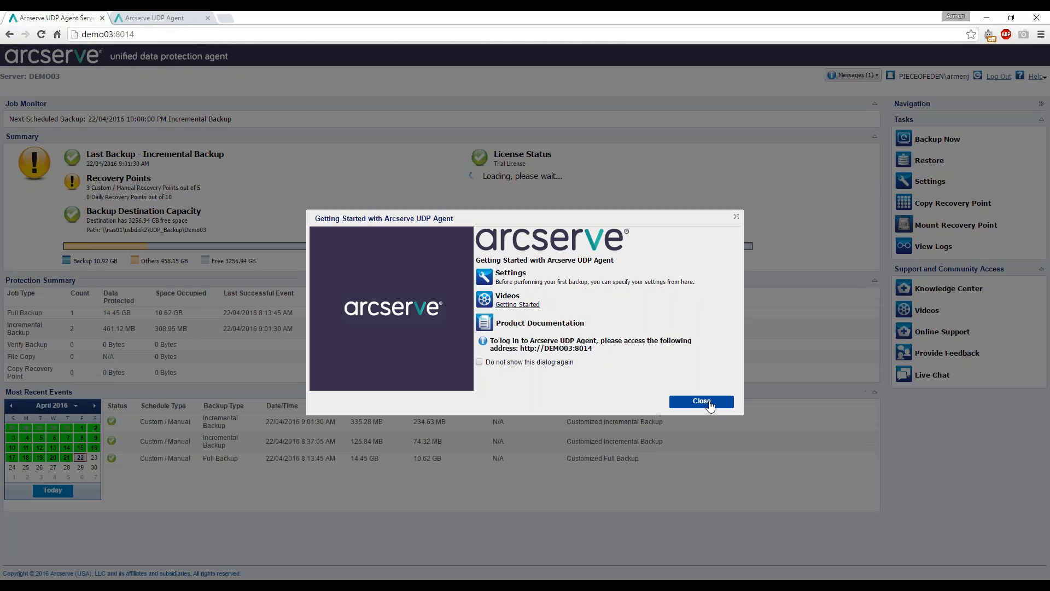
left_click(710, 405)
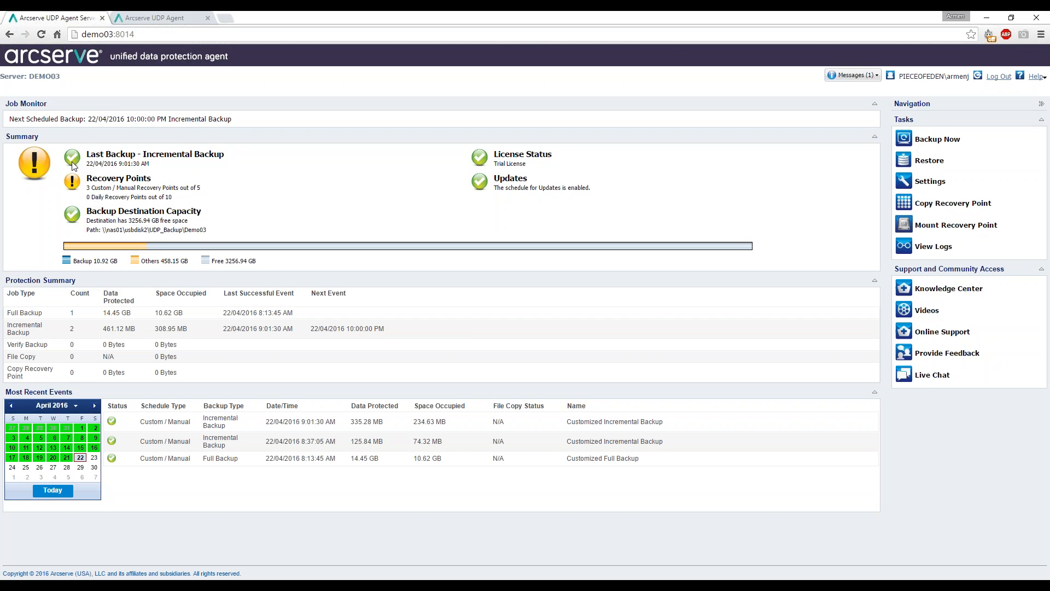
mouse_move(73, 165)
left_click_drag(86, 229, 209, 230)
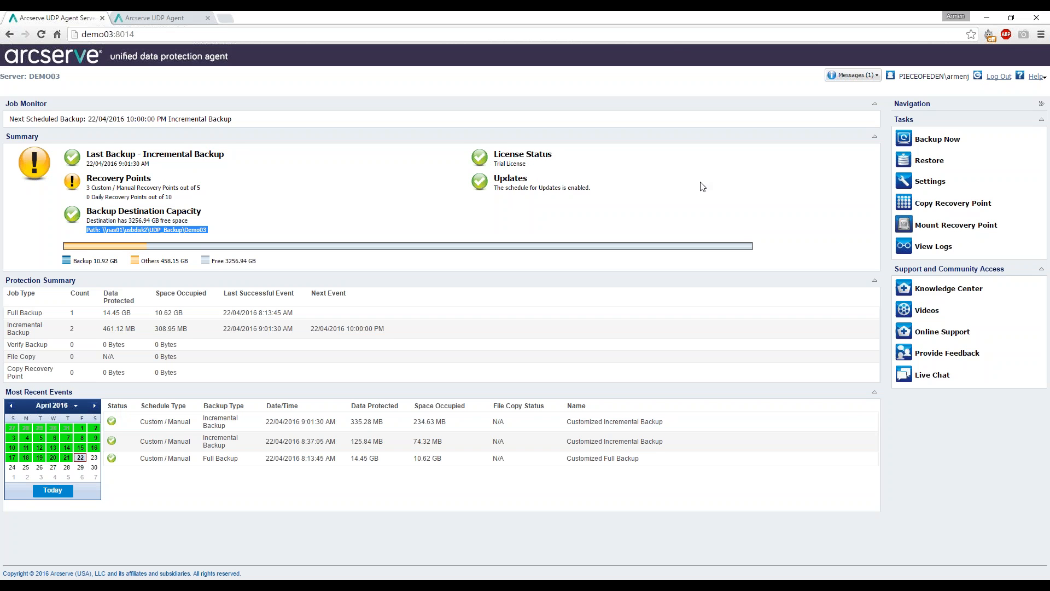
Open the agent's protection settings and select the entire backup destination path for replacement.
left_click(932, 184)
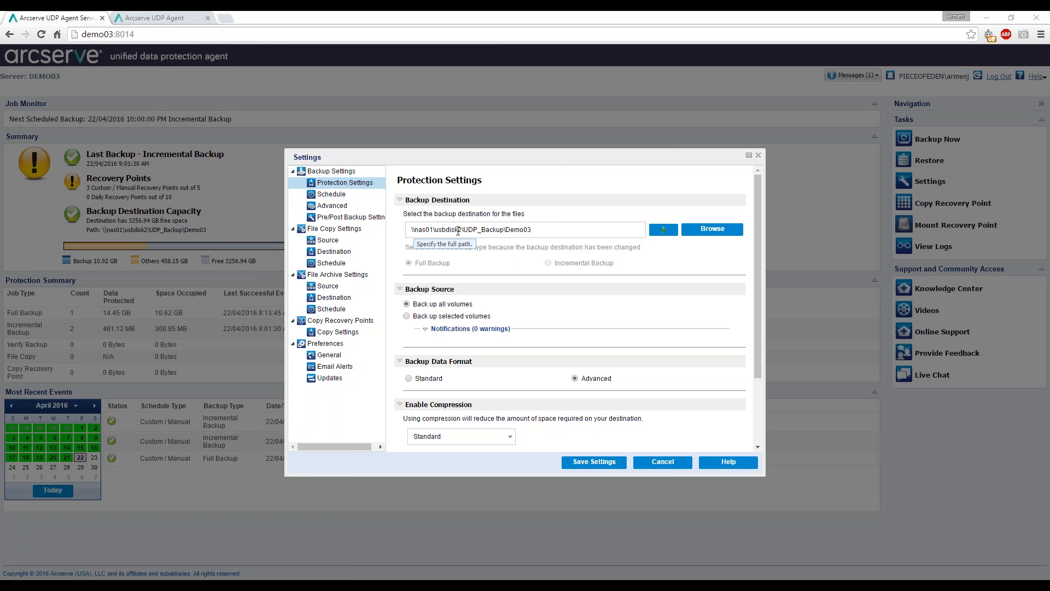
left_click(514, 229)
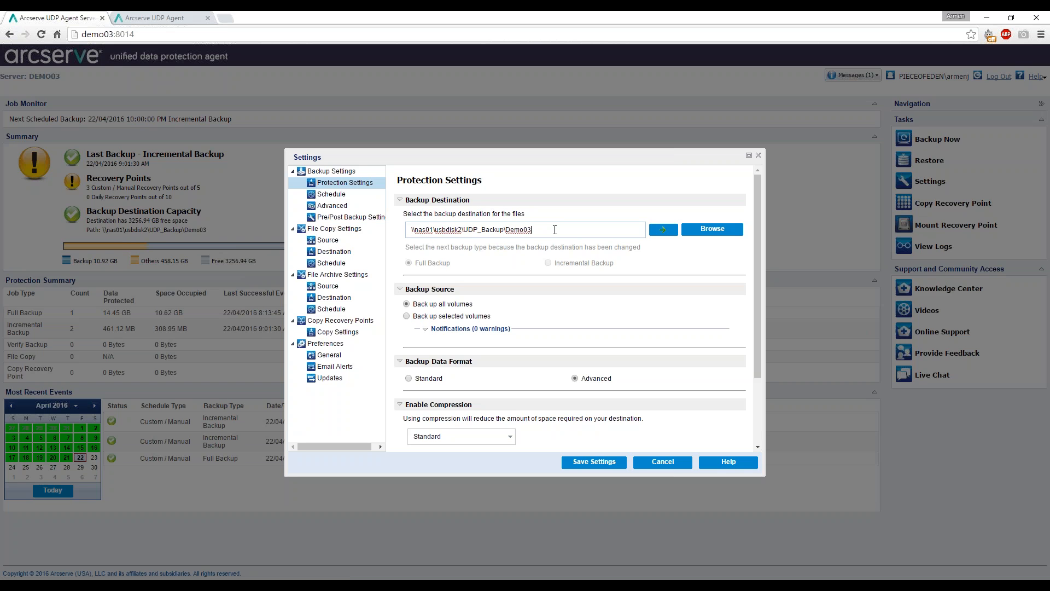
left_click_drag(539, 230, 406, 235)
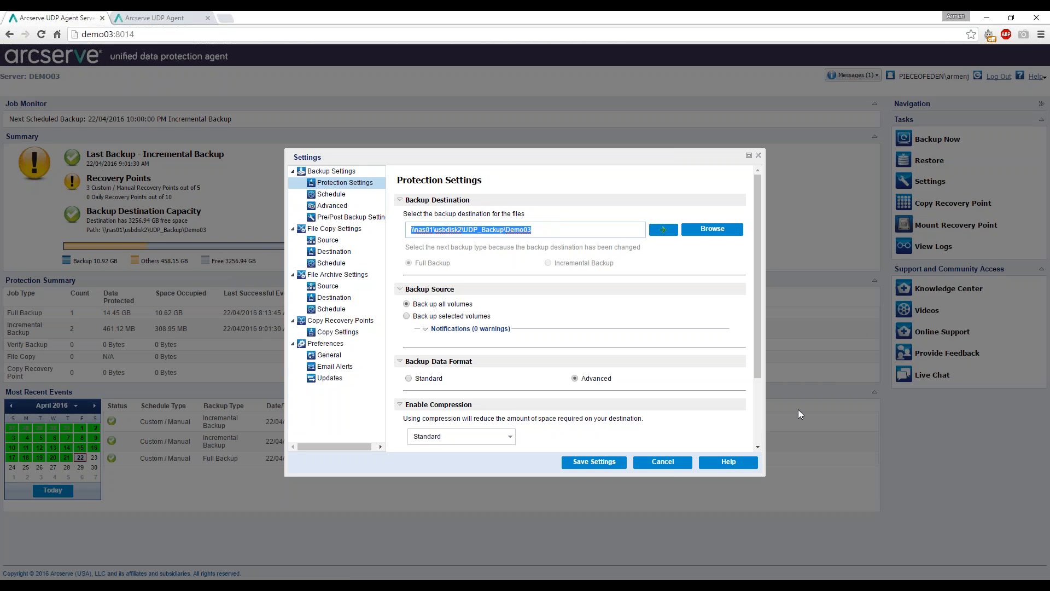
Try the local path E:\Backup as the backup destination and clear the entry.
type("E:\\")
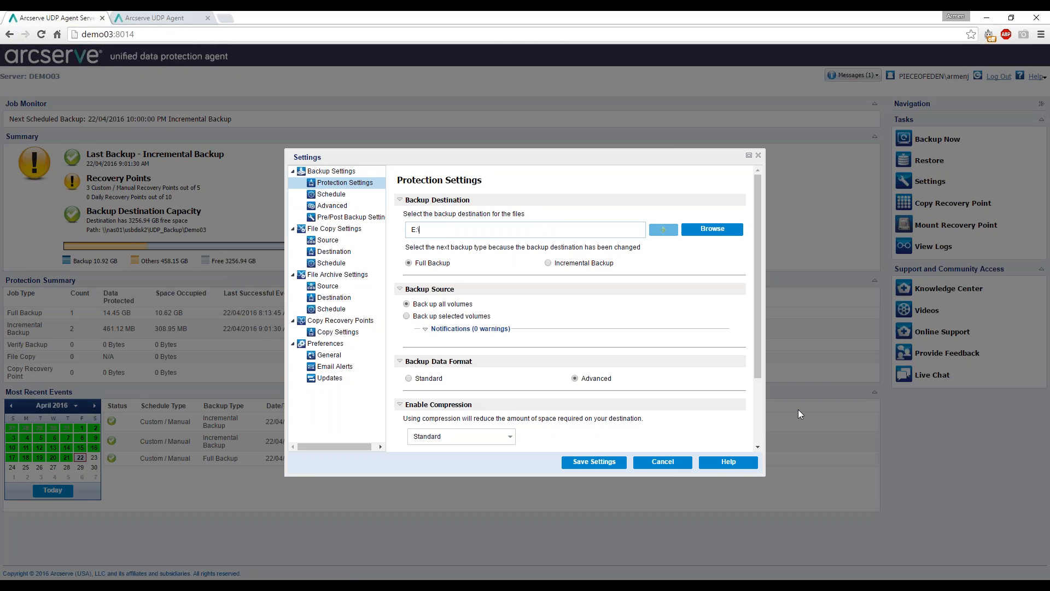
type("Backup")
key("ctrl+a")
key("BackSpace")
Set the backup destination to \\NAS01\USBdisk2 and connect to the share with the filled-in credentials.
type("\\\\NAS01\\USBdisk2")
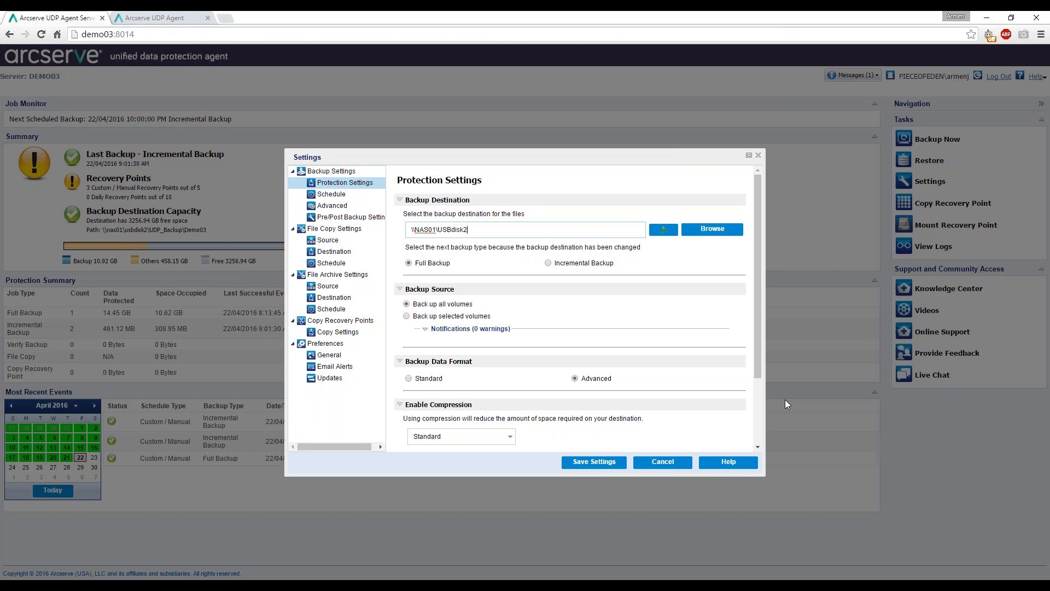
left_click(663, 232)
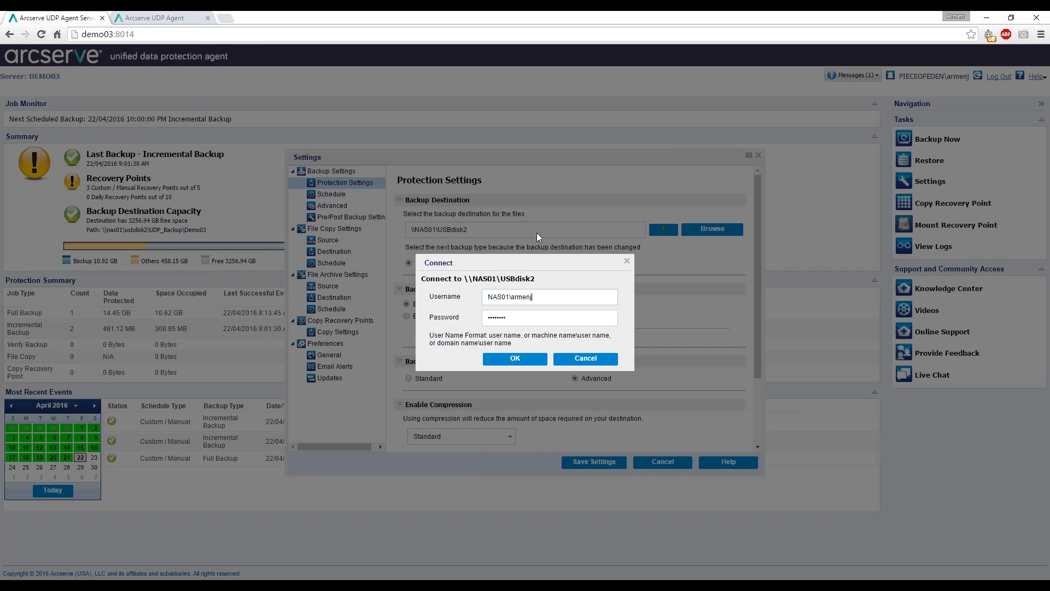
left_click(514, 359)
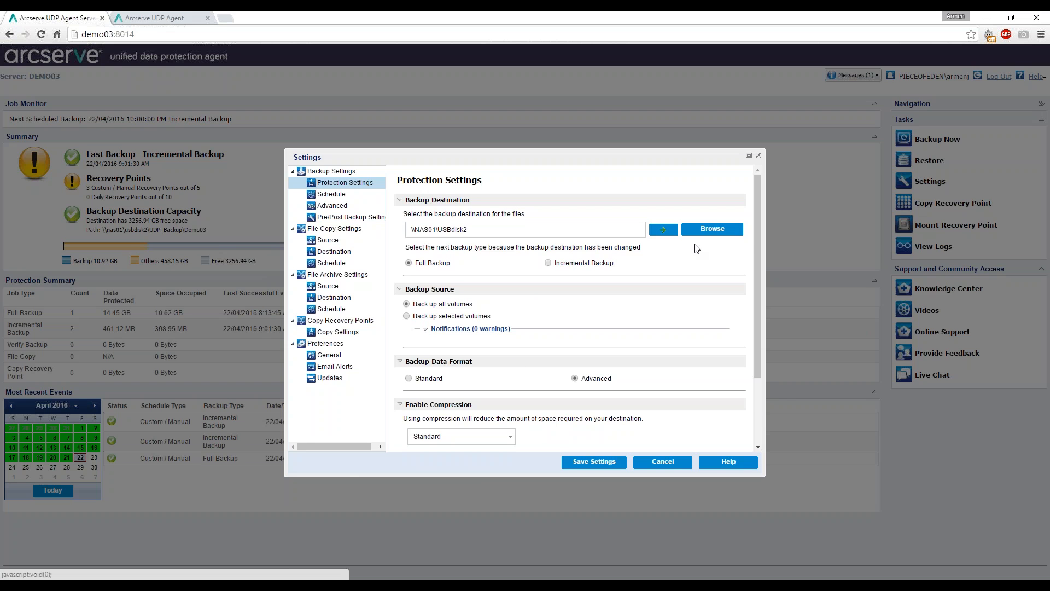
Browse the network share and choose the Demo03 folder inside UDP_Backup as the backup location.
left_click(713, 230)
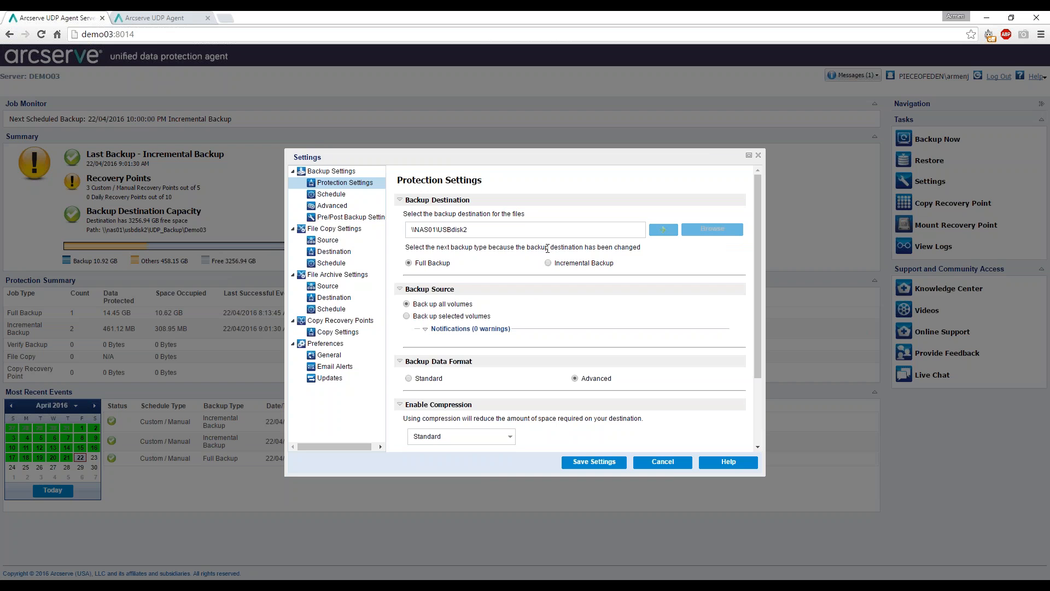
left_click(716, 230)
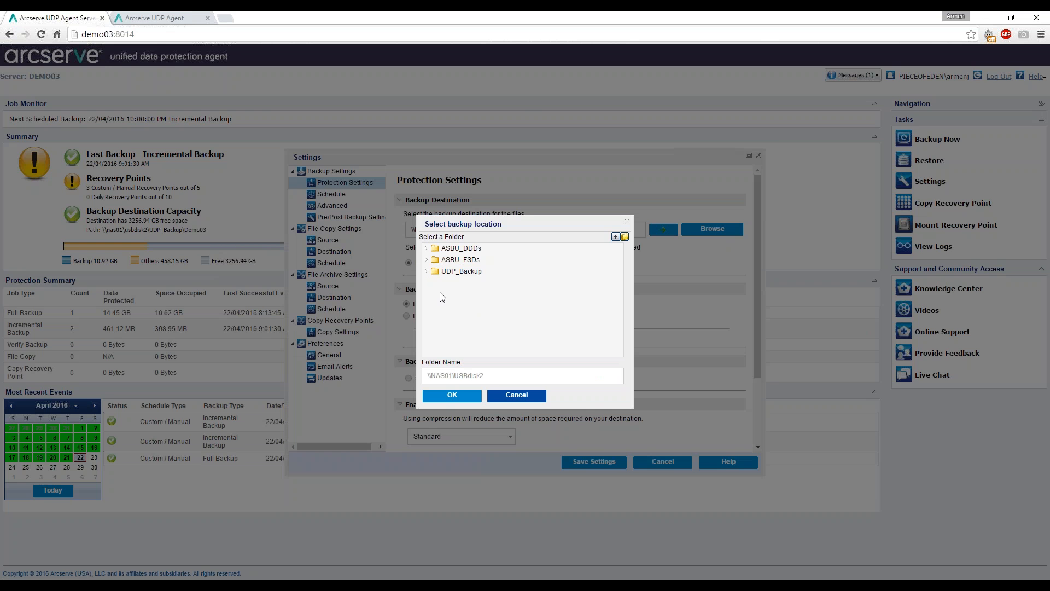
left_click(427, 272)
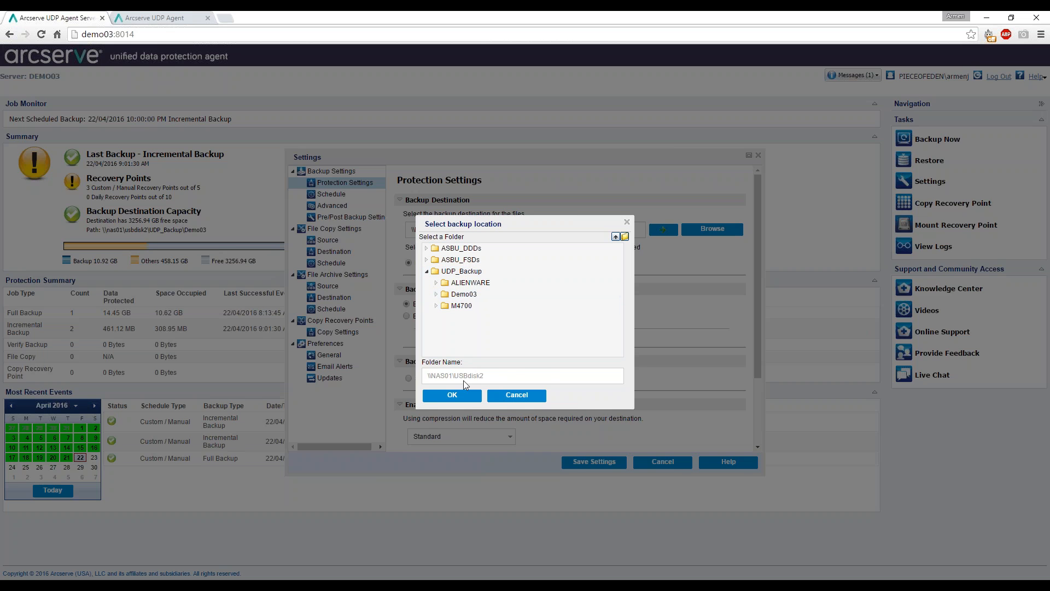
left_click(463, 294)
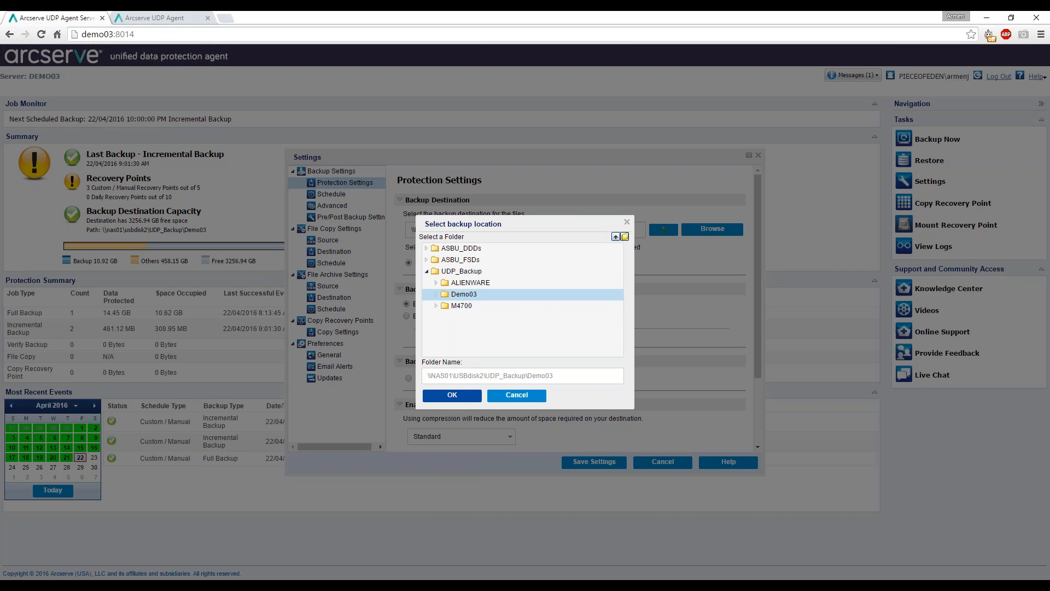
left_click(452, 394)
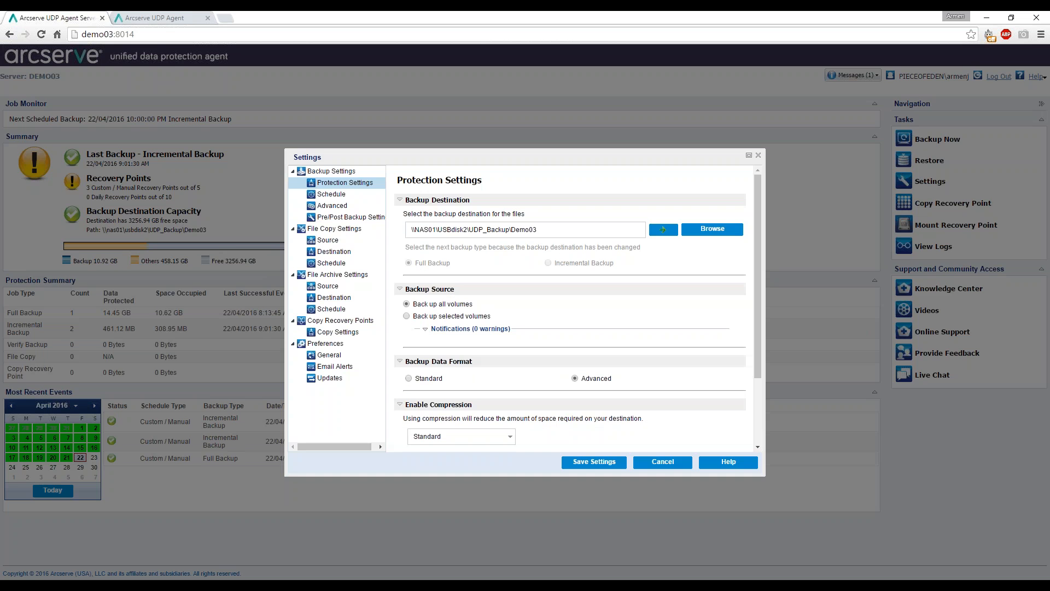
Set the backup source to back up selected volumes and review the available compression levels.
left_click(451, 317)
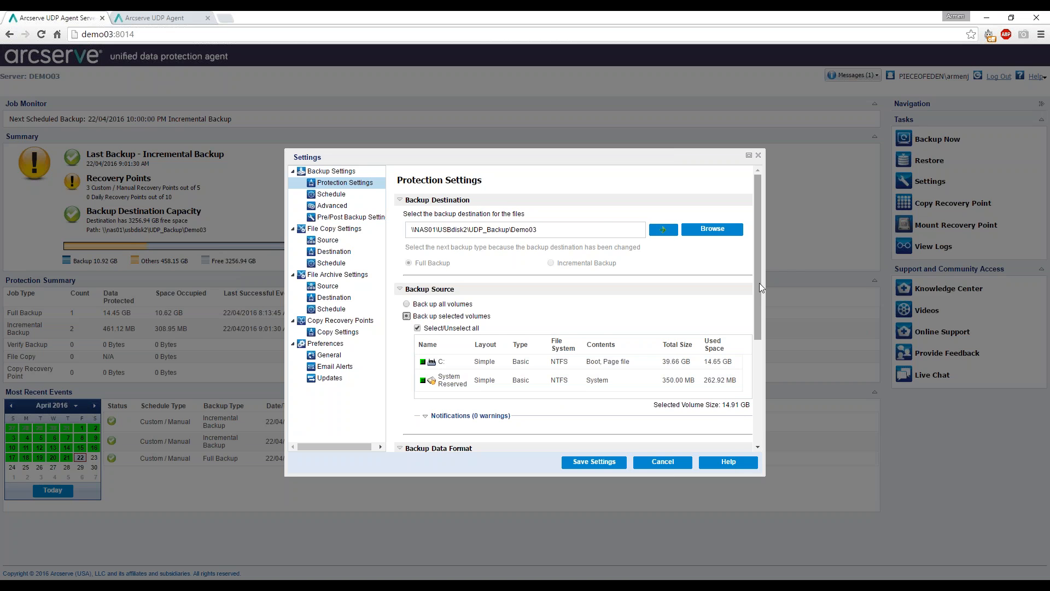
left_click_drag(759, 283, 766, 403)
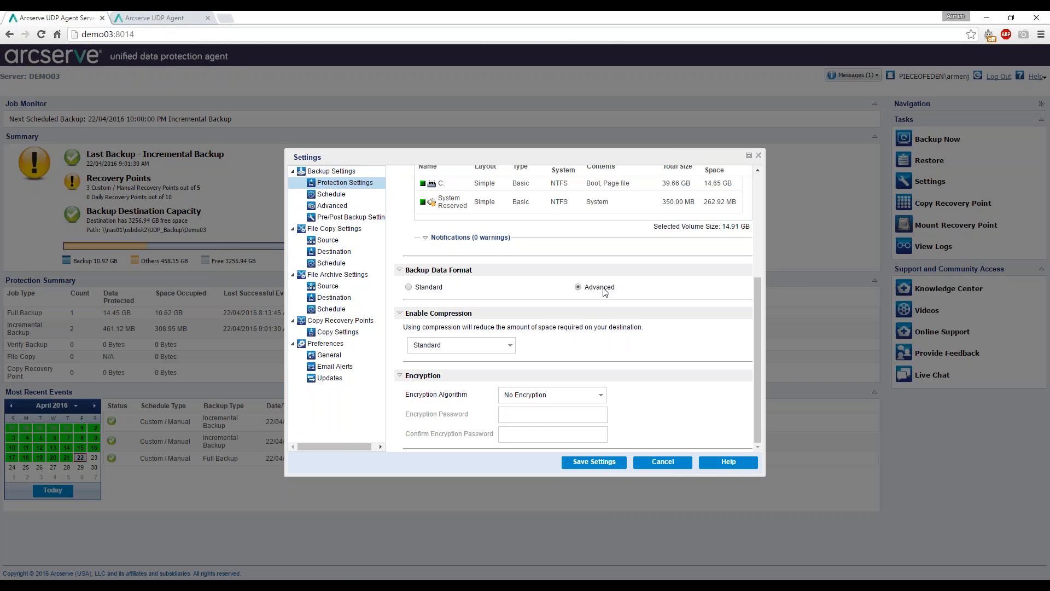
left_click(508, 350)
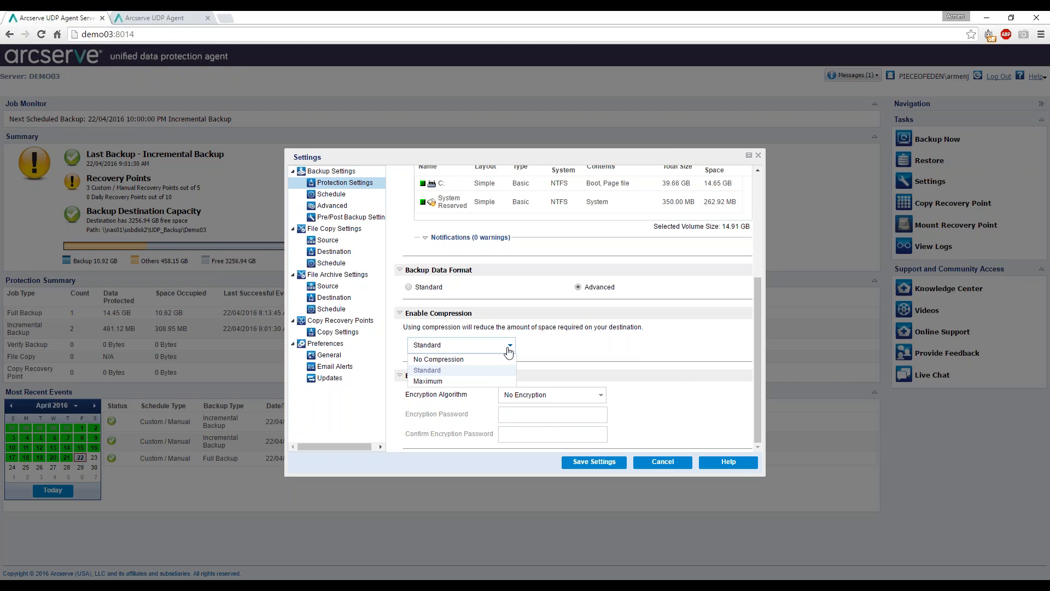
left_click(509, 351)
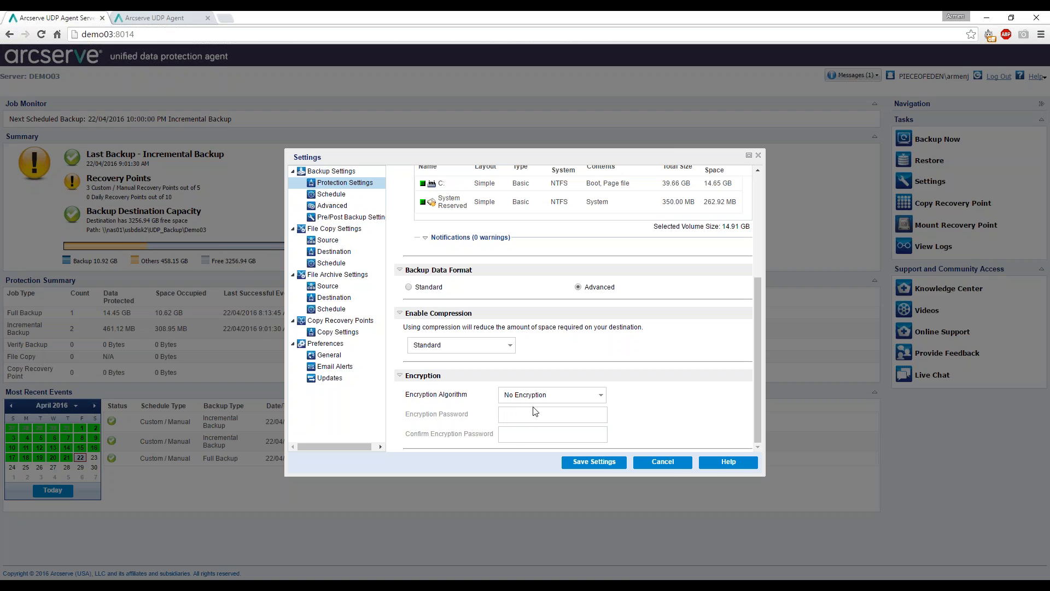
Try AES-256 as the encryption algorithm and revert the choice to No Encryption.
left_click(601, 395)
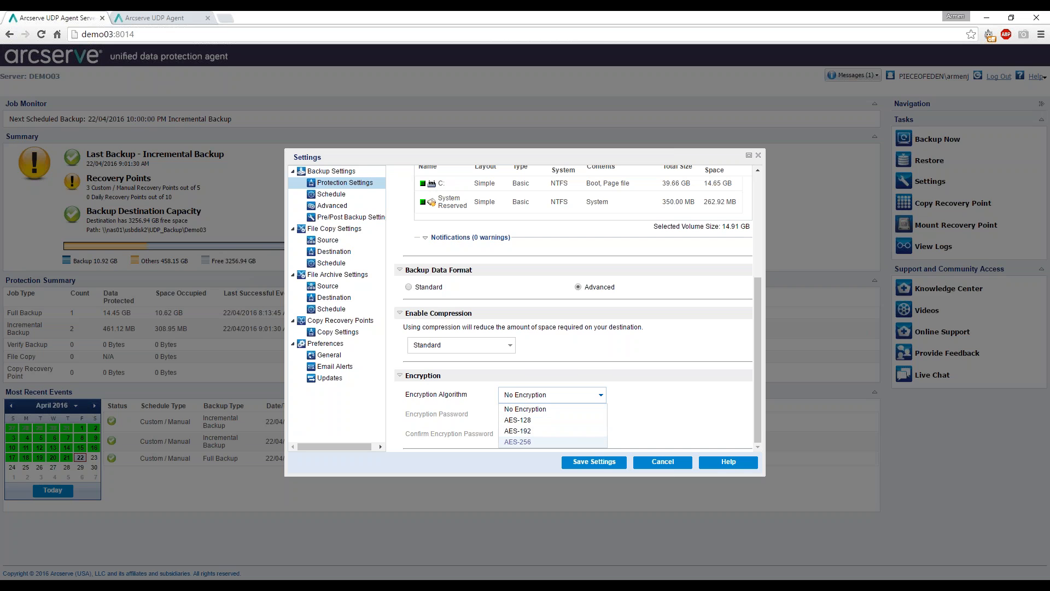
left_click(517, 441)
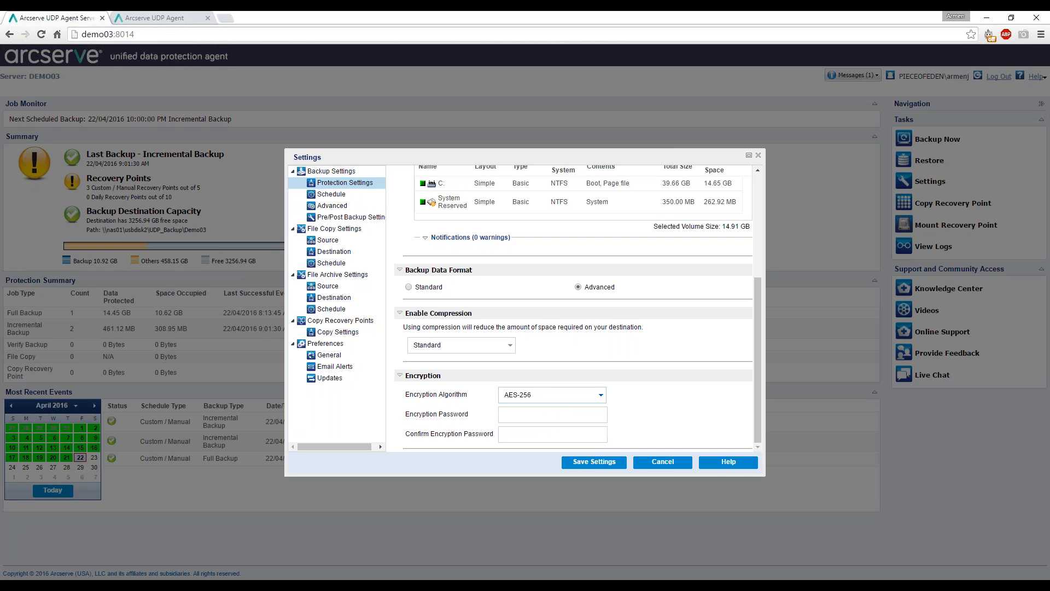
left_click(568, 414)
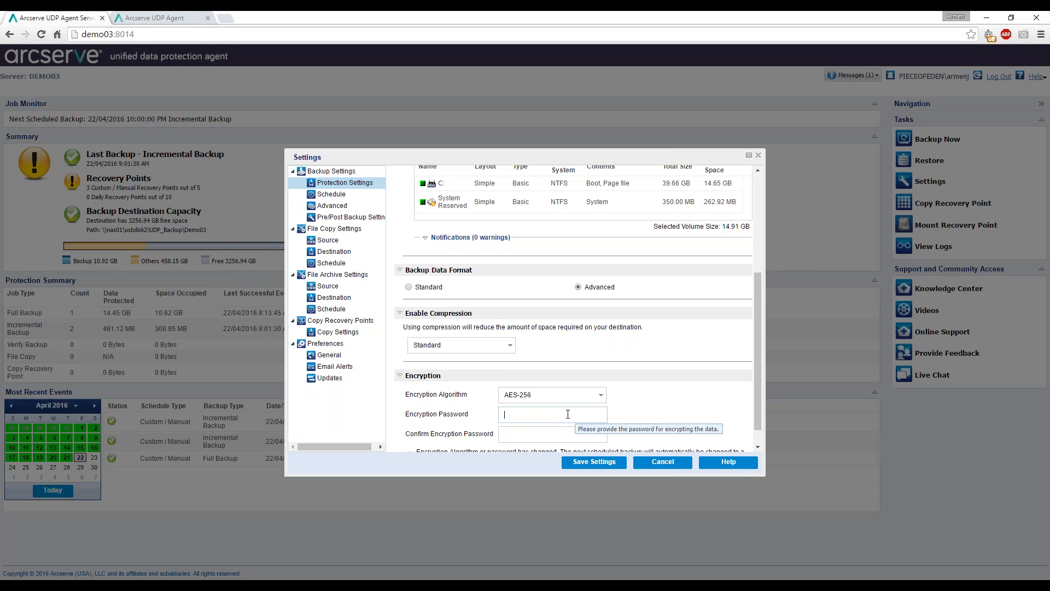
left_click(601, 394)
left_click(525, 409)
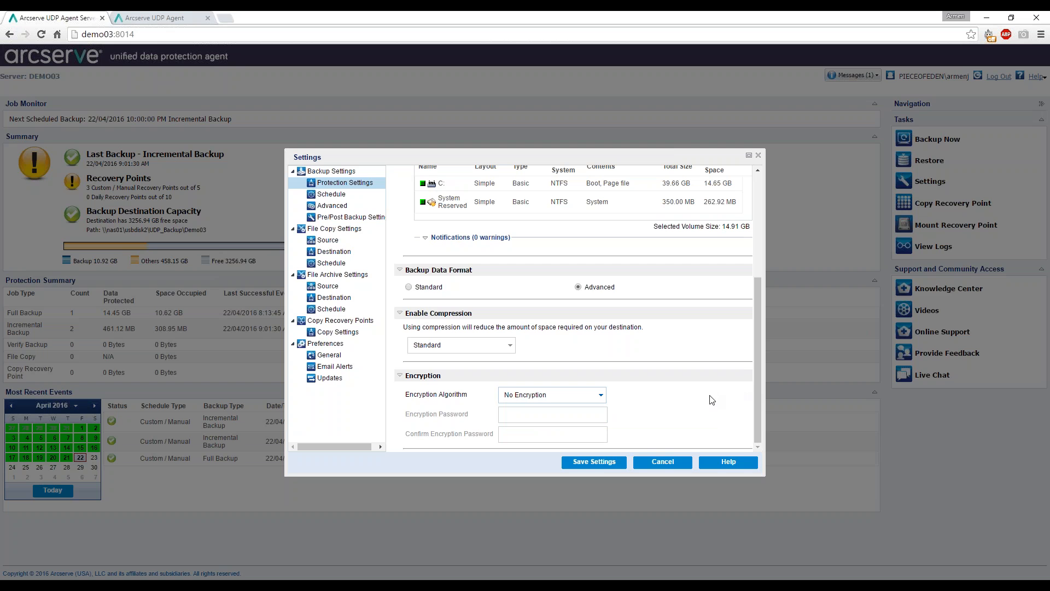
Limit the daily incremental backup schedule to Monday through Thursday, retain 4 backups, and save the schedule.
left_click_drag(759, 384, 763, 268)
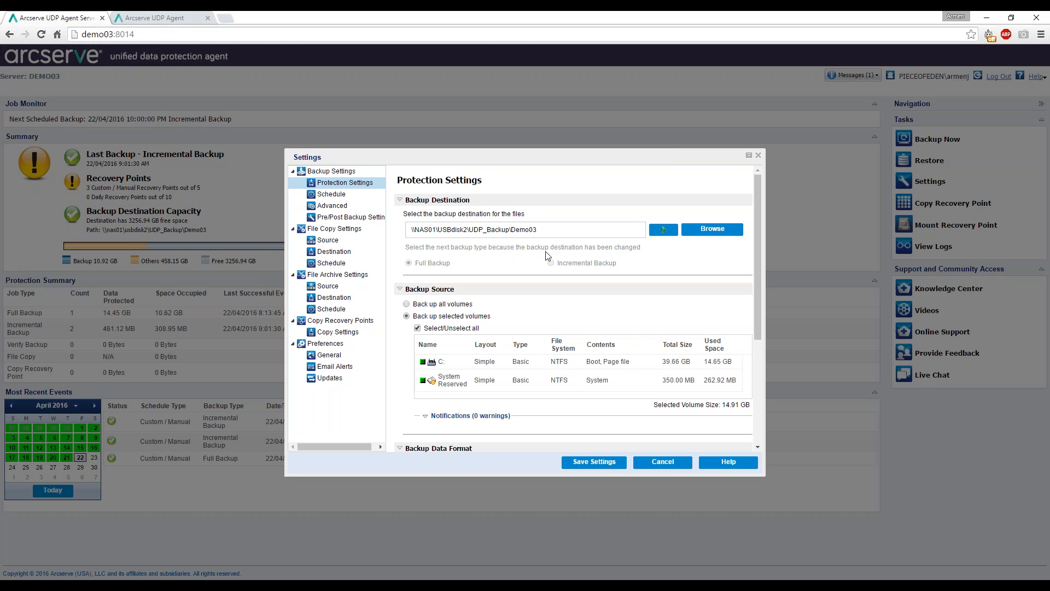
left_click(332, 195)
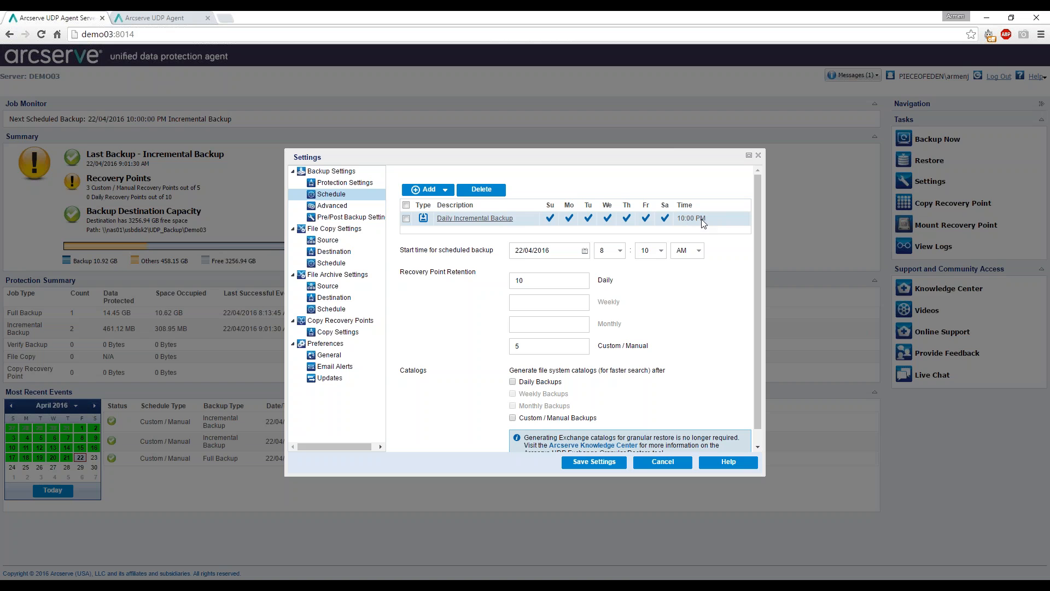
left_click(472, 221)
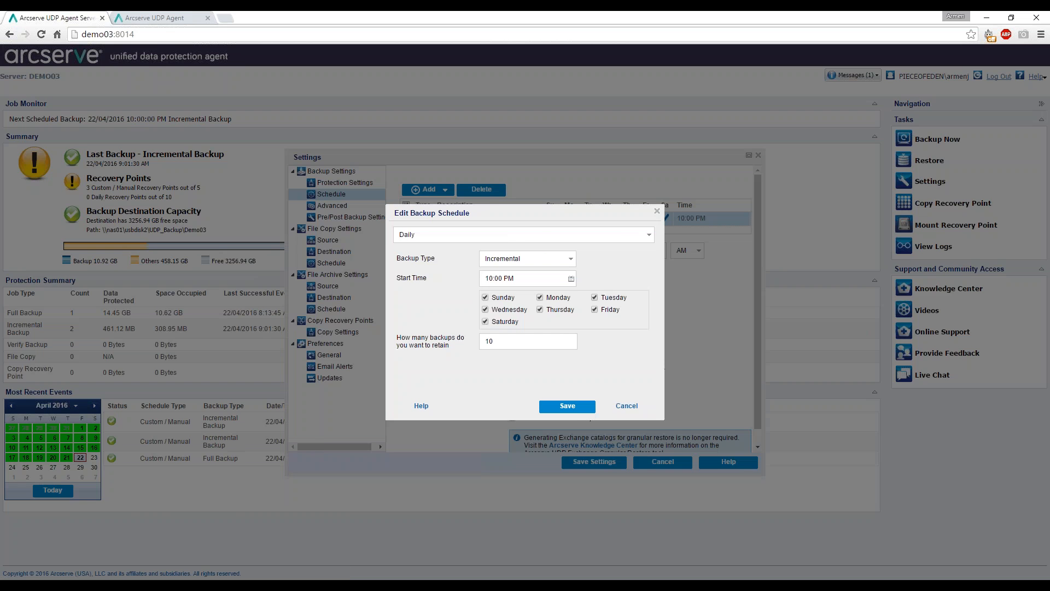
left_click(504, 300)
left_click(595, 309)
left_click_drag(535, 341, 450, 337)
type("4")
left_click(567, 407)
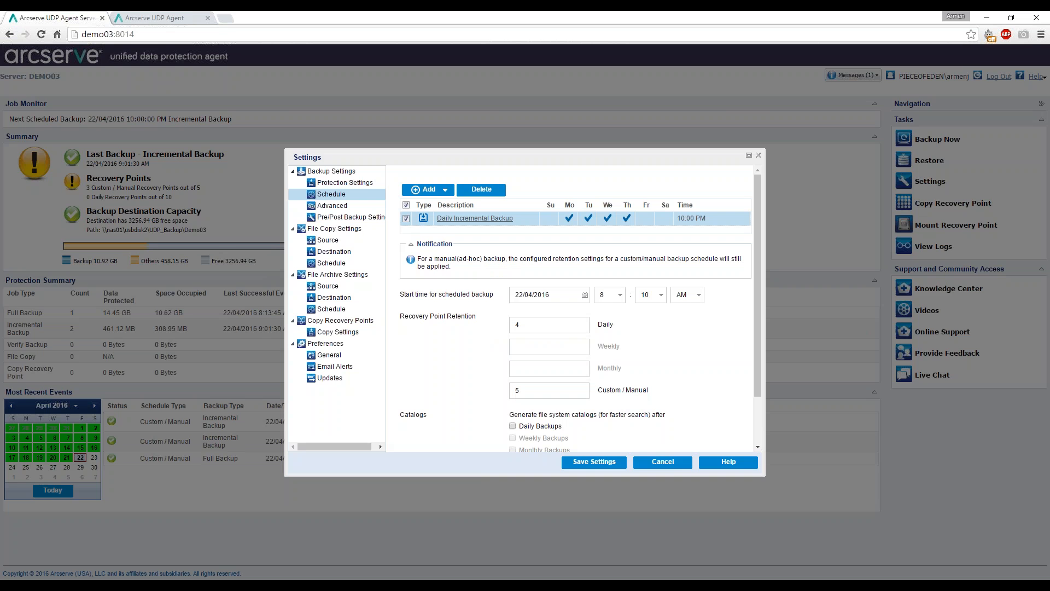
Start a new weekly backup schedule with Incremental as its backup type.
left_click(429, 190)
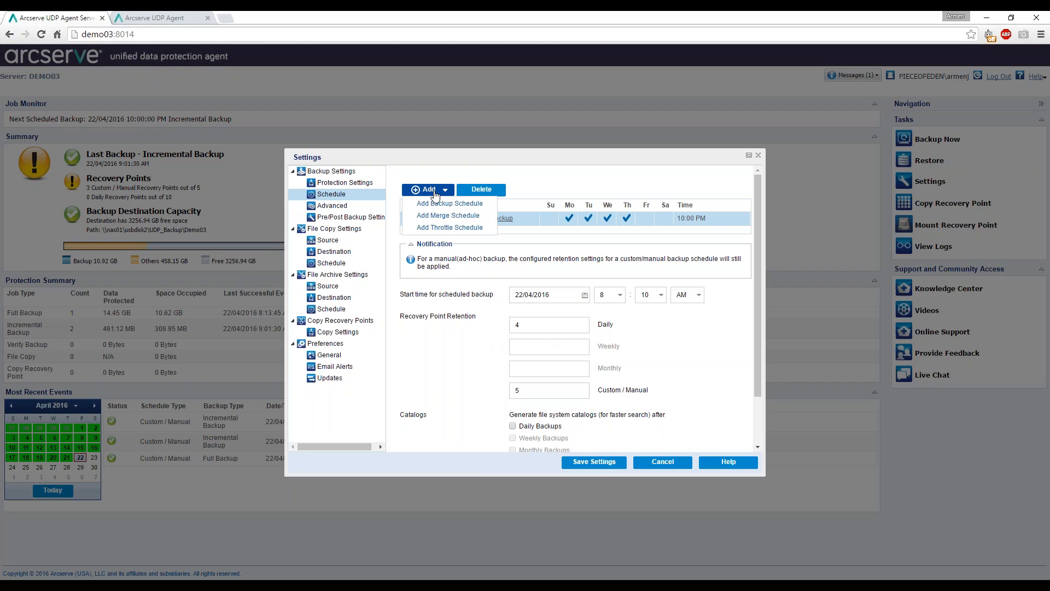
left_click(459, 204)
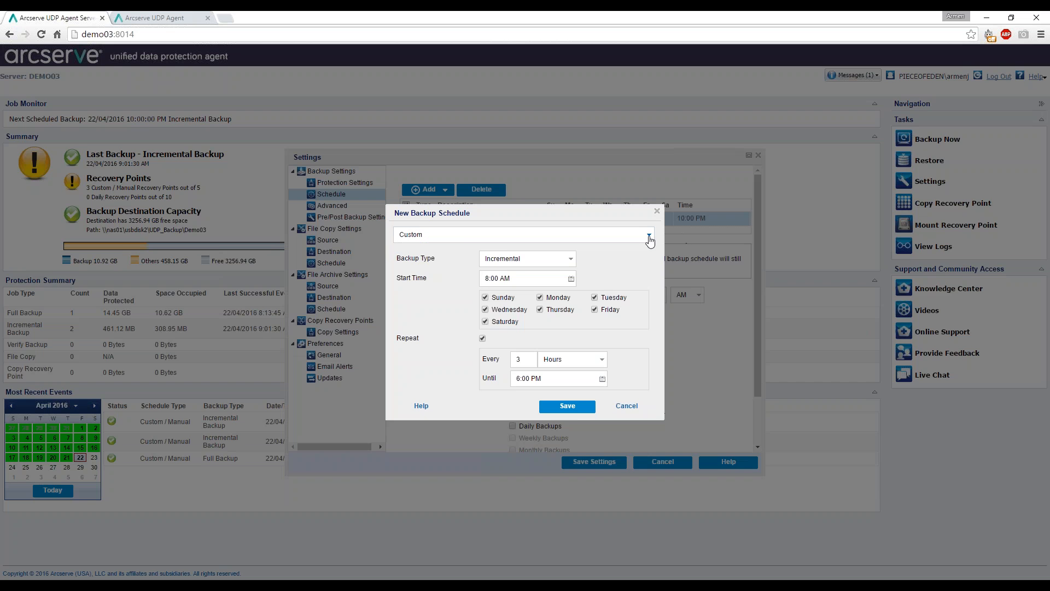
left_click(649, 235)
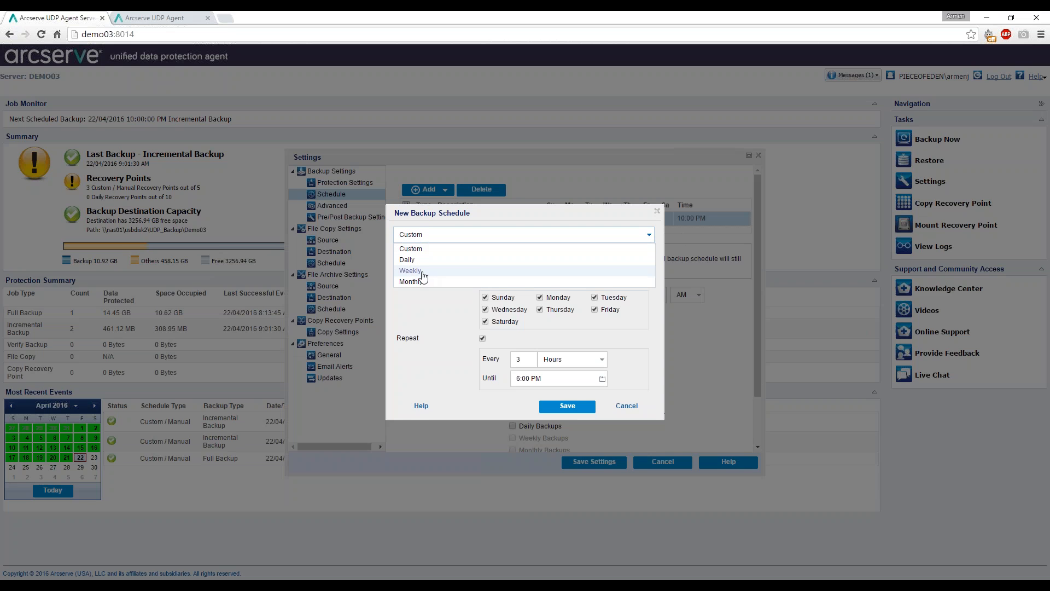
left_click(422, 271)
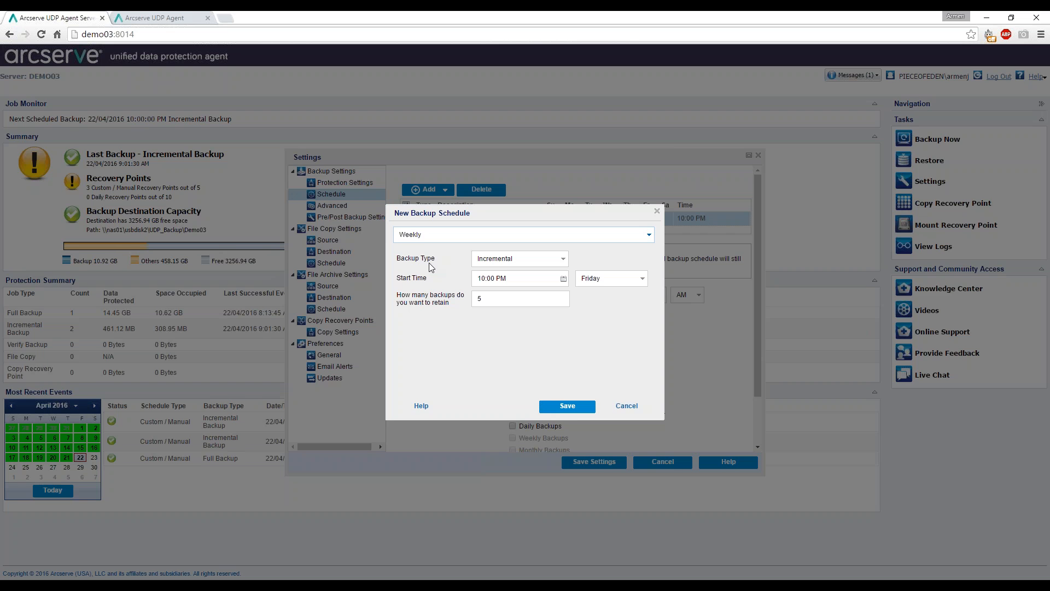
left_click(563, 259)
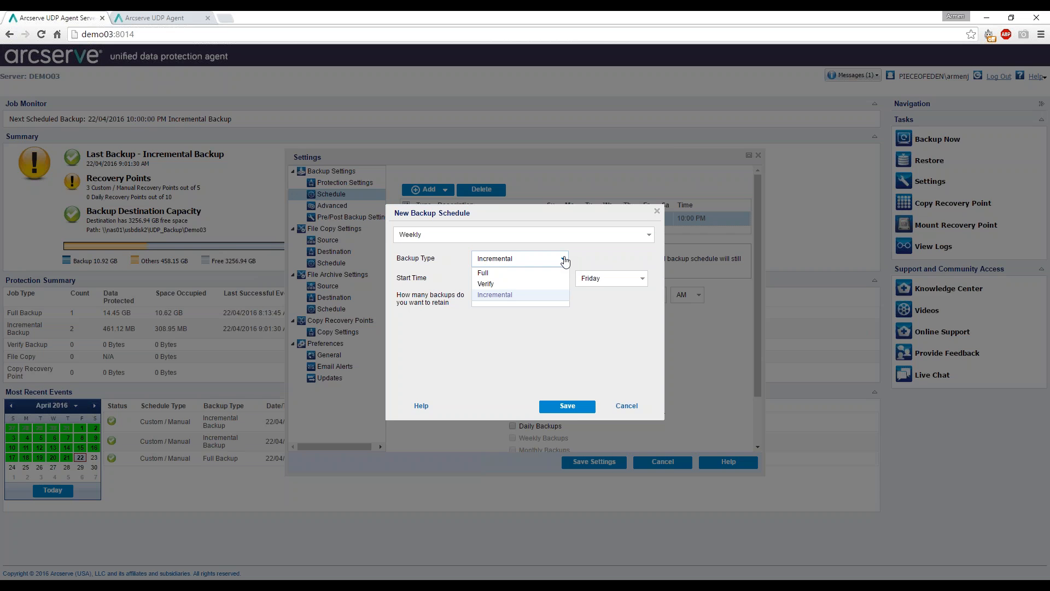
left_click(501, 295)
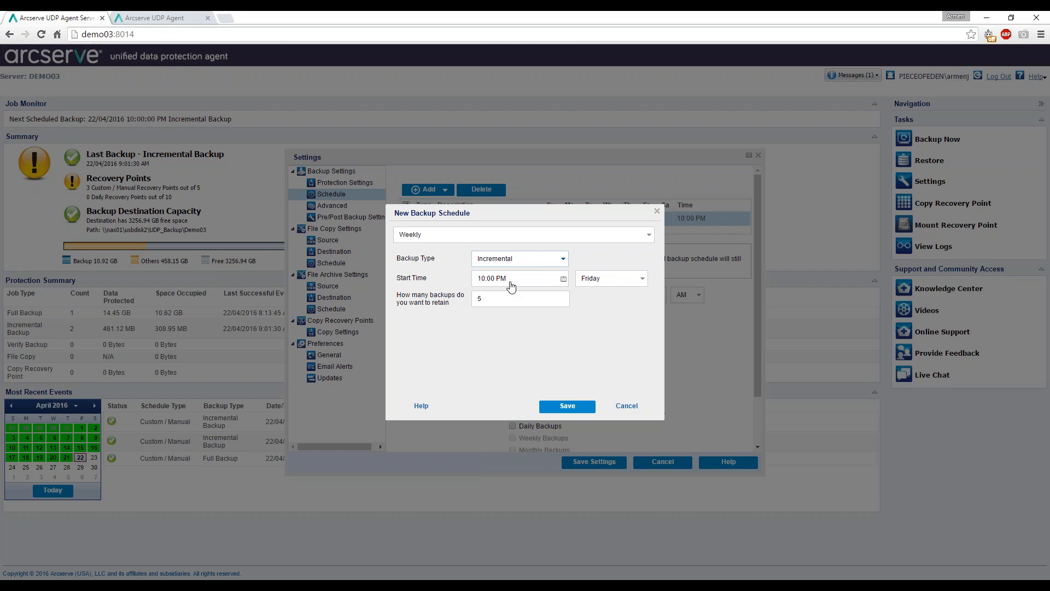
Review the weekly schedule's day and time choices, keep Friday at 10:00 PM with 5 retained backups, and save the schedule.
left_click(643, 279)
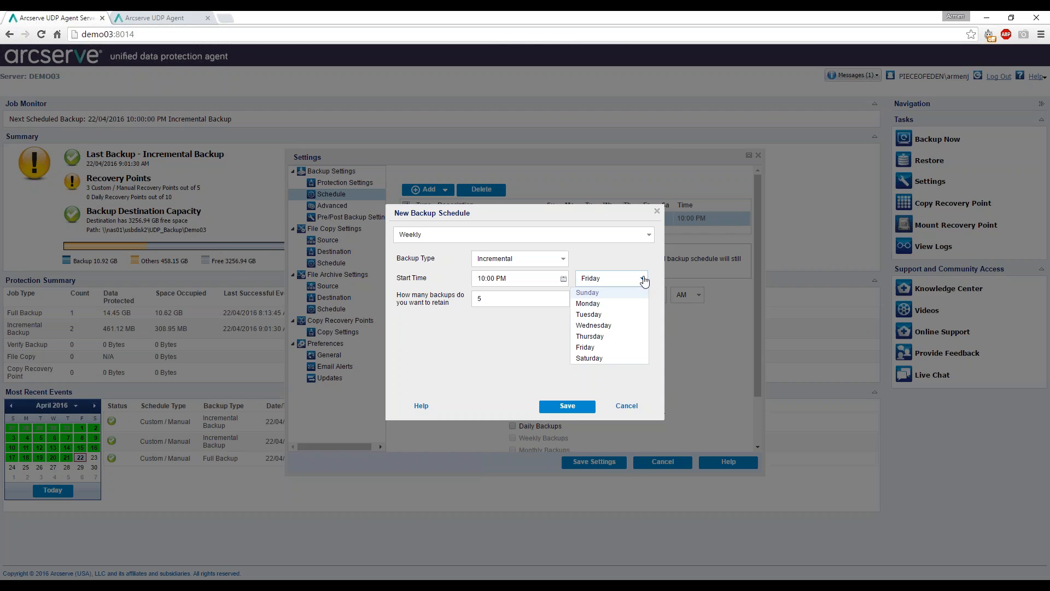
left_click(643, 280)
left_click(563, 279)
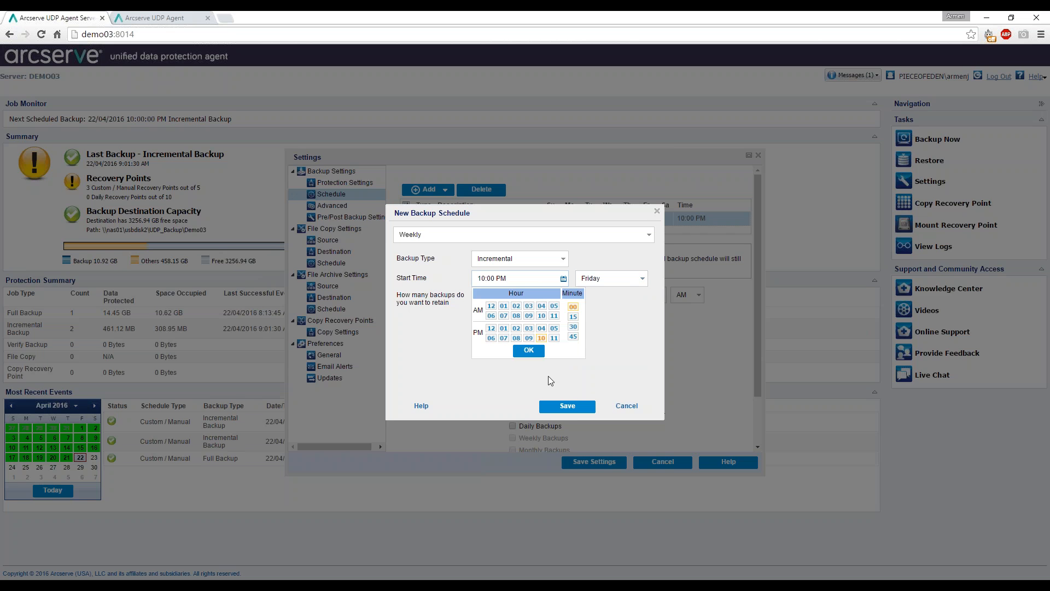
left_click(631, 309)
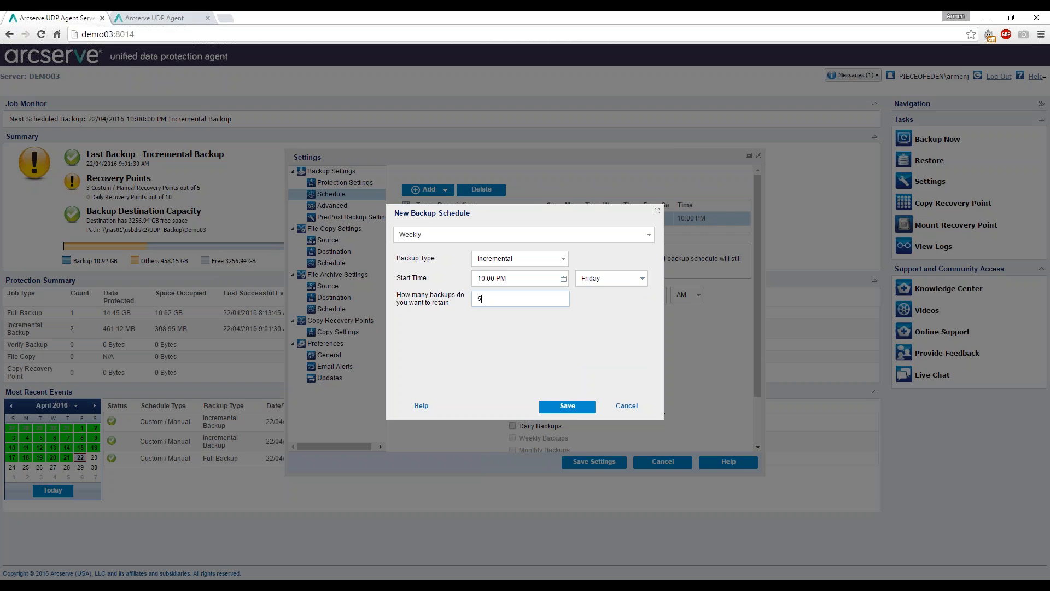
left_click(569, 407)
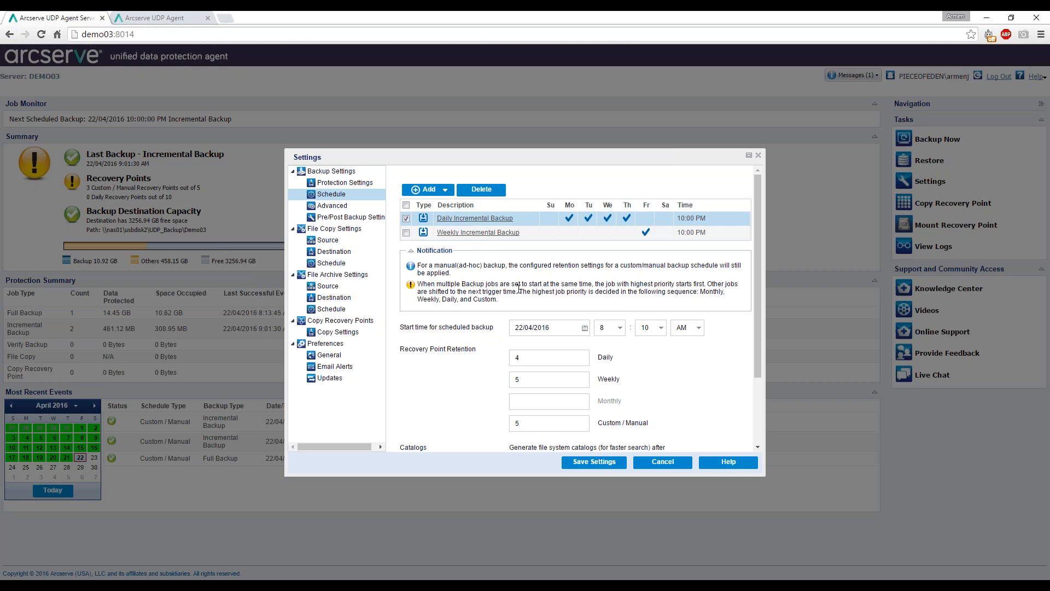
Add another backup schedule and set its frequency to Monthly.
left_click(430, 190)
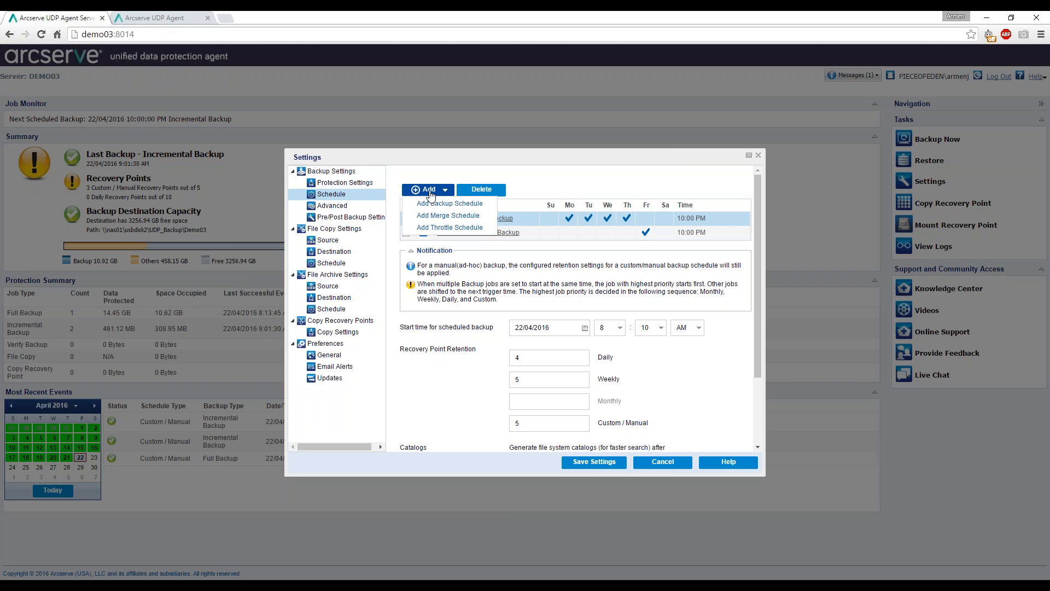
left_click(468, 205)
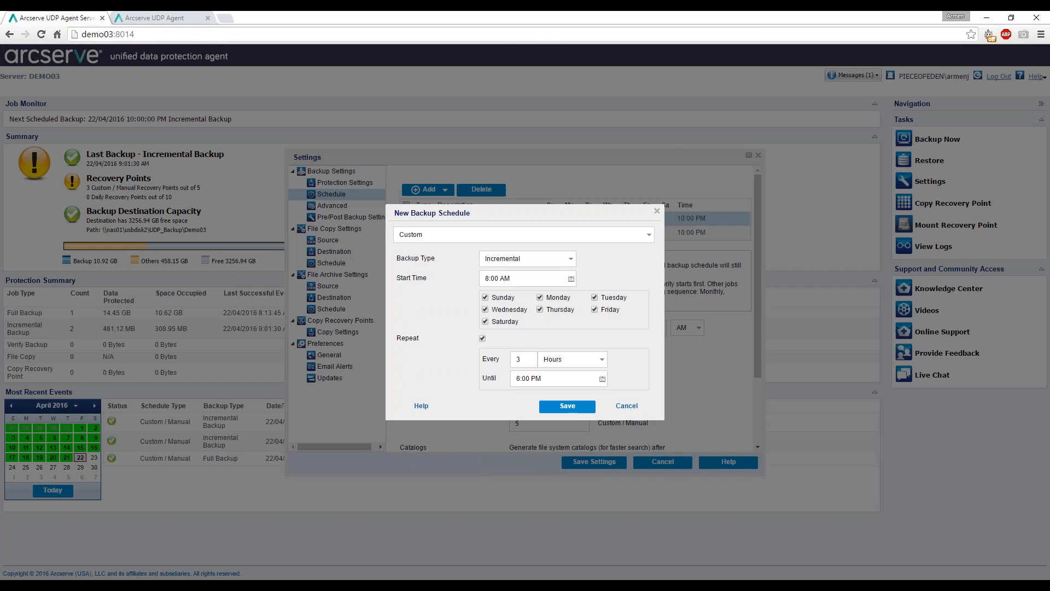
left_click(637, 239)
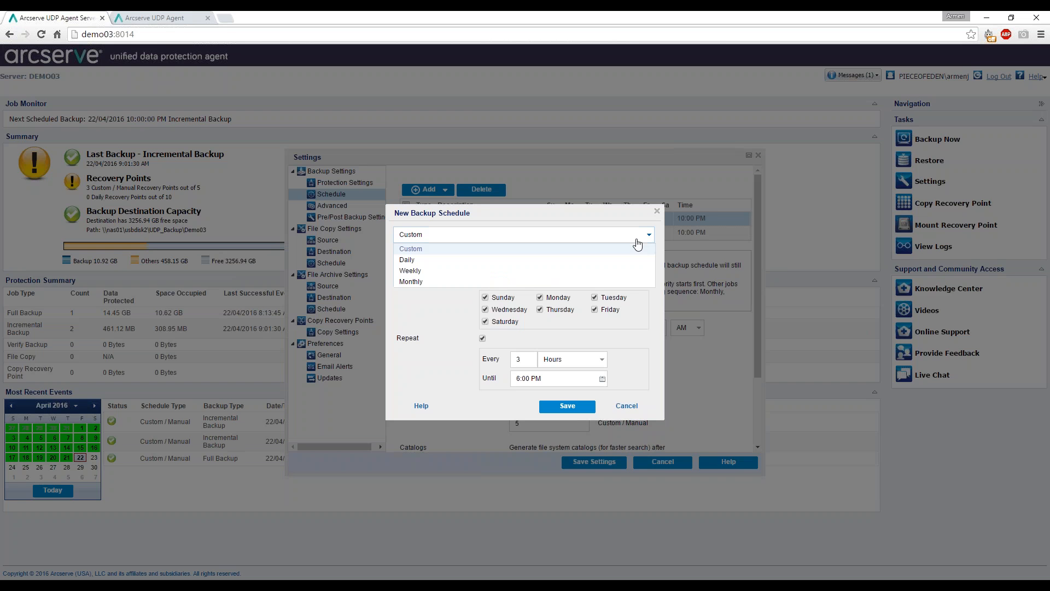
left_click(434, 282)
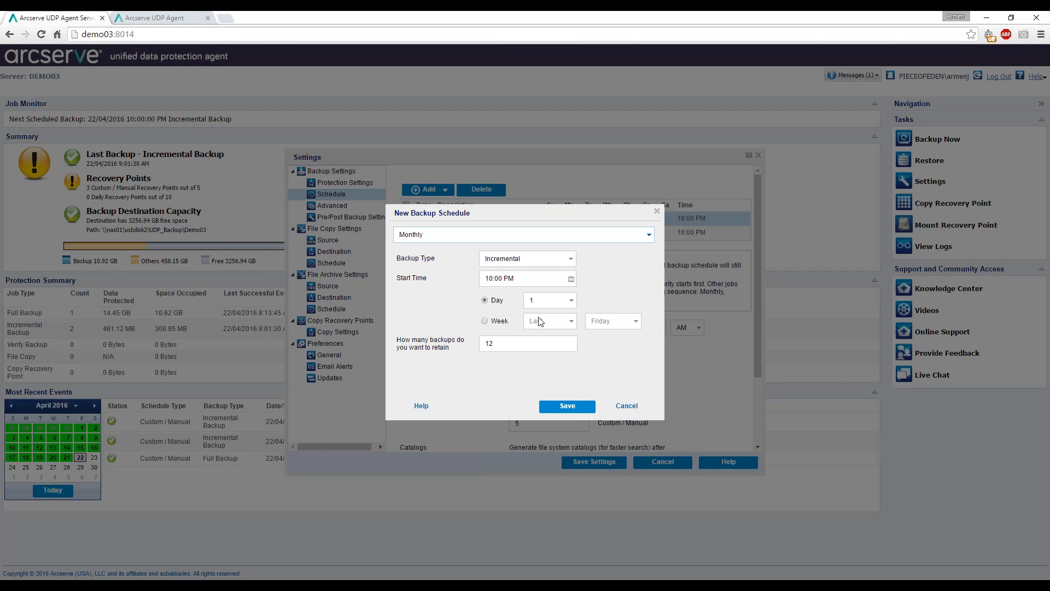
Review the monthly schedule's day-of-month choices, try the Week option with its week and weekday choices, and switch back to Day.
left_click(569, 302)
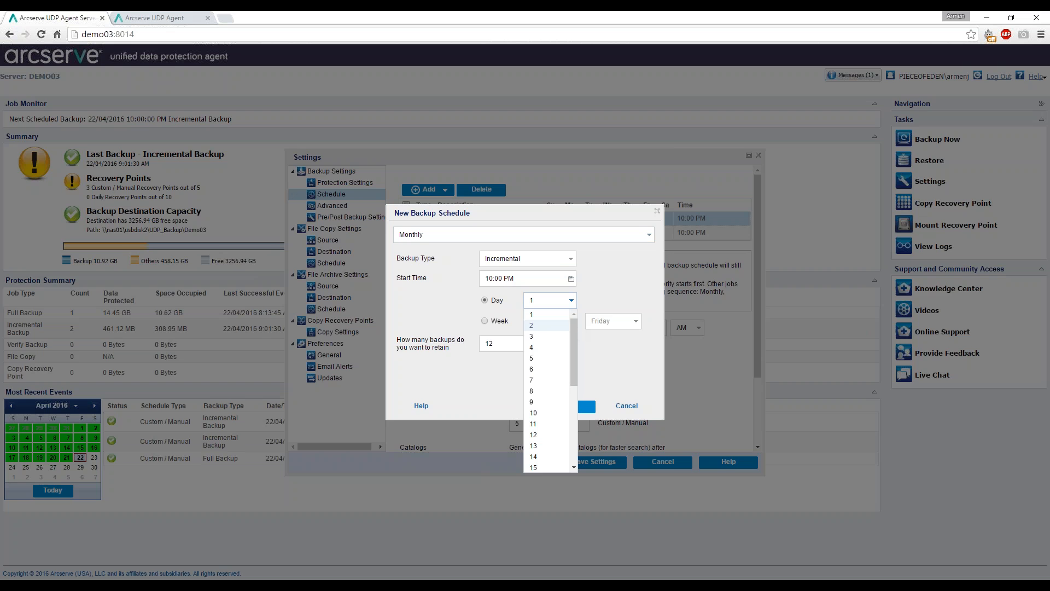
left_click_drag(574, 331, 574, 426)
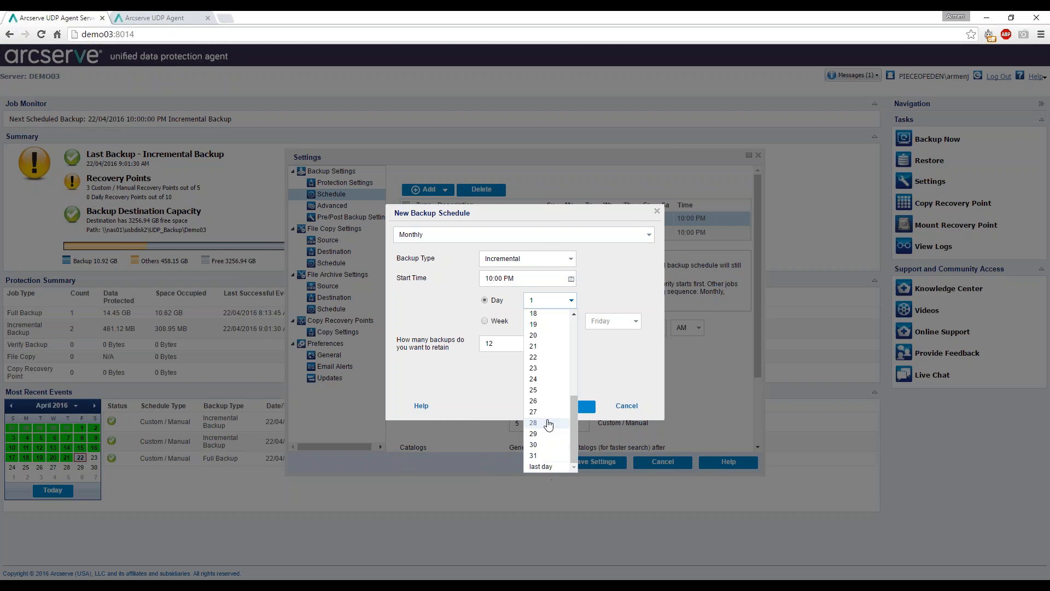
left_click(570, 301)
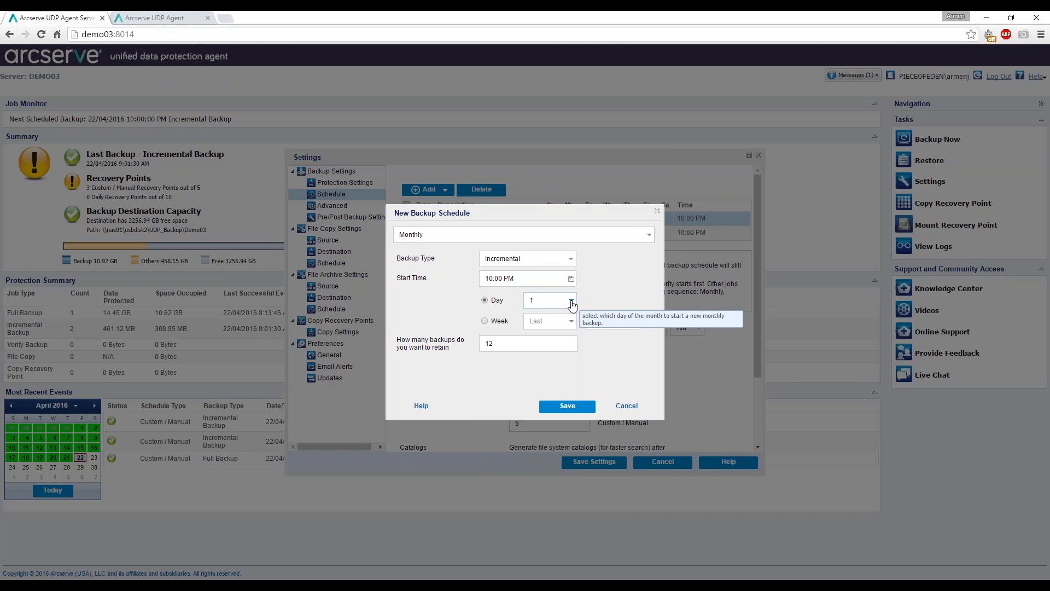
left_click(485, 321)
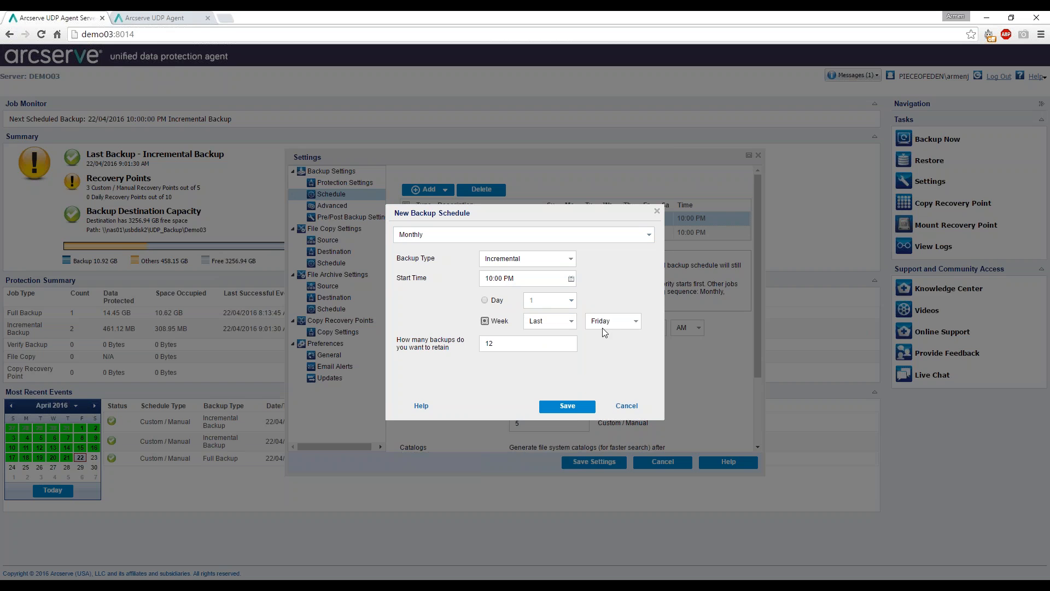
left_click(570, 327)
left_click(570, 327)
left_click(634, 322)
left_click(633, 322)
left_click(485, 300)
Set the monthly backup to run on the last day of the month, retain 36 backups, and save the schedule.
left_click(571, 300)
left_click_drag(572, 331, 572, 432)
left_click(541, 456)
left_click(571, 300)
left_click(544, 467)
double_click(509, 343)
left_click(567, 407)
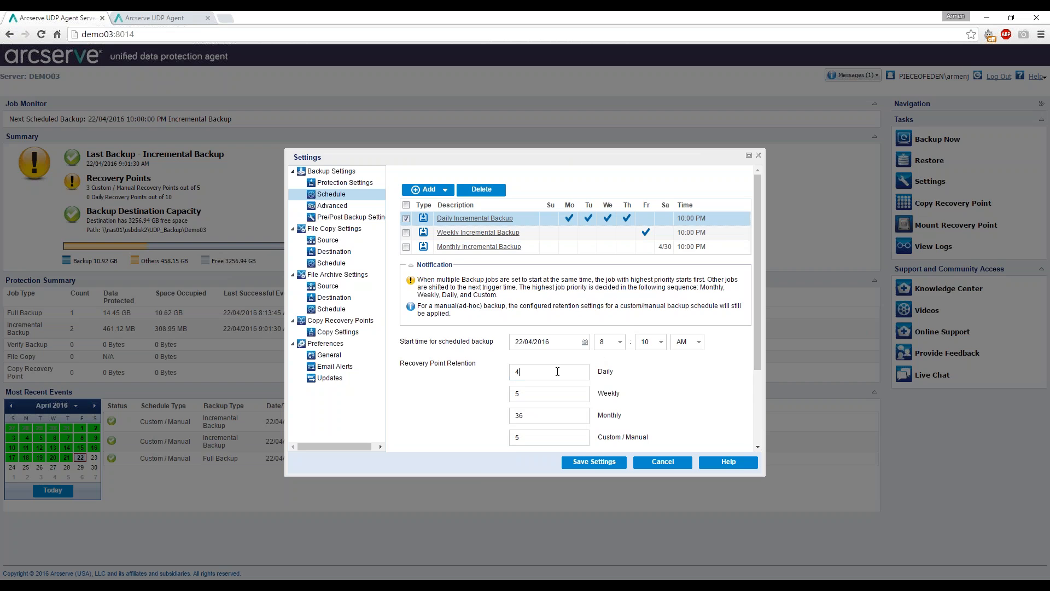
Set the recovery point retention for Custom / Manual backups to 10.
scroll(584, 358, "down", 1)
scroll(584, 358, "down", 1)
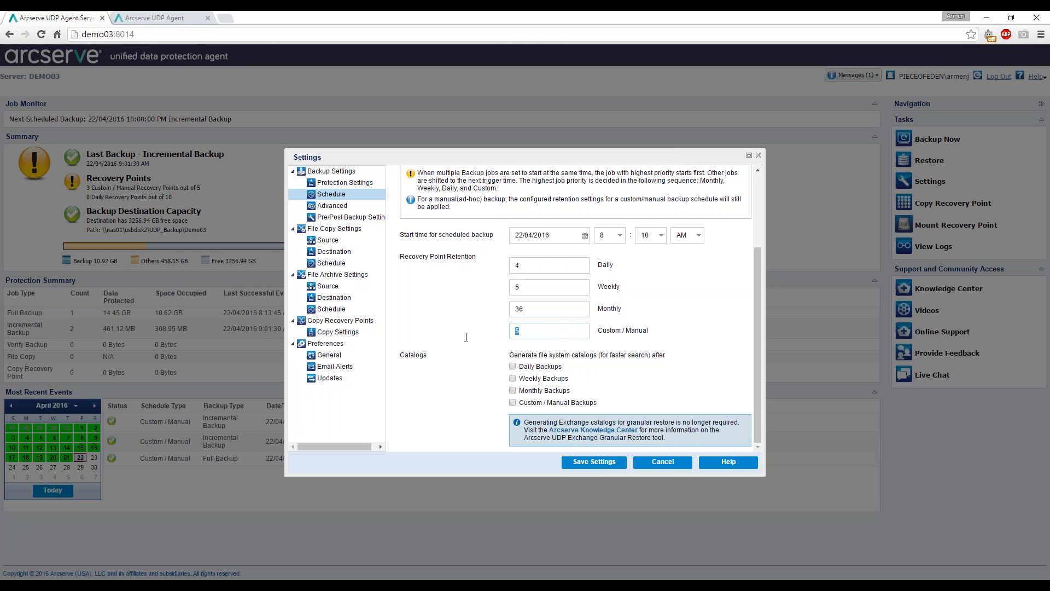
type("10")
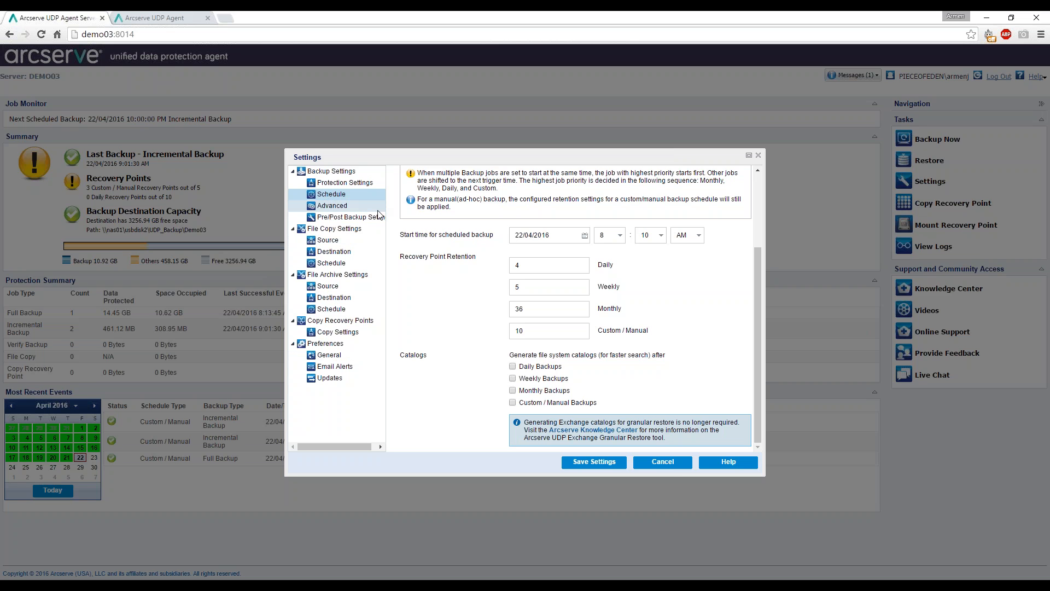
Review the Advanced and Pre/Post Backup settings without changes, then save all settings and accept the volume change.
left_click(338, 207)
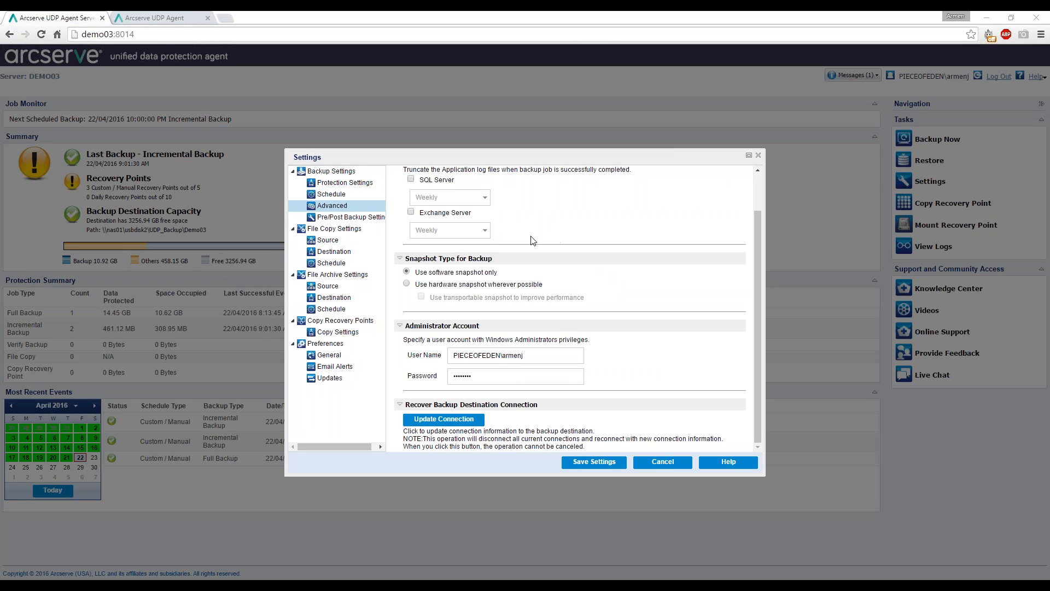
left_click_drag(756, 236, 750, 184)
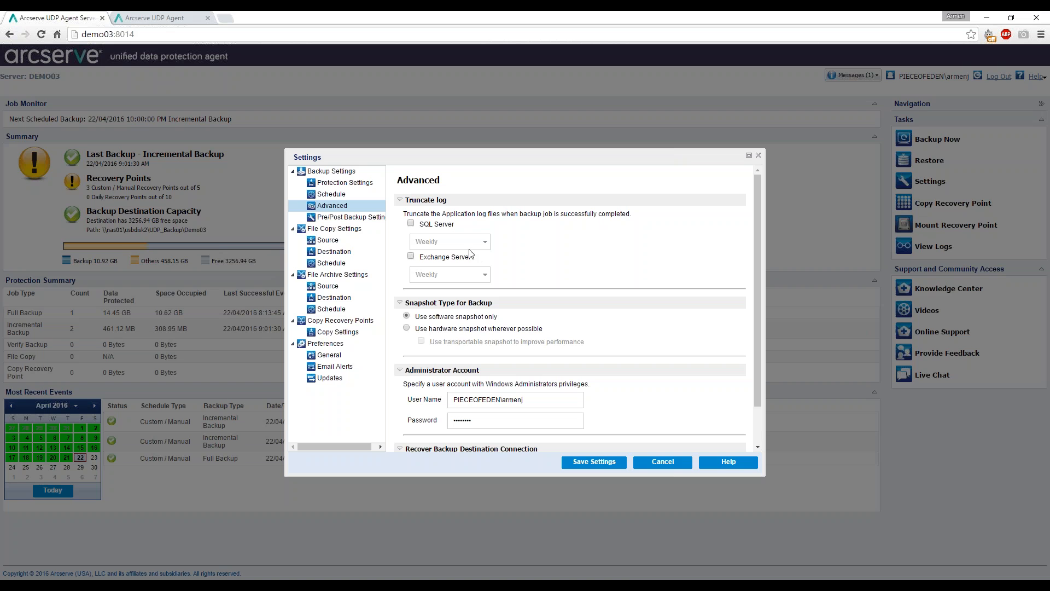
mouse_move(462, 261)
mouse_move(525, 332)
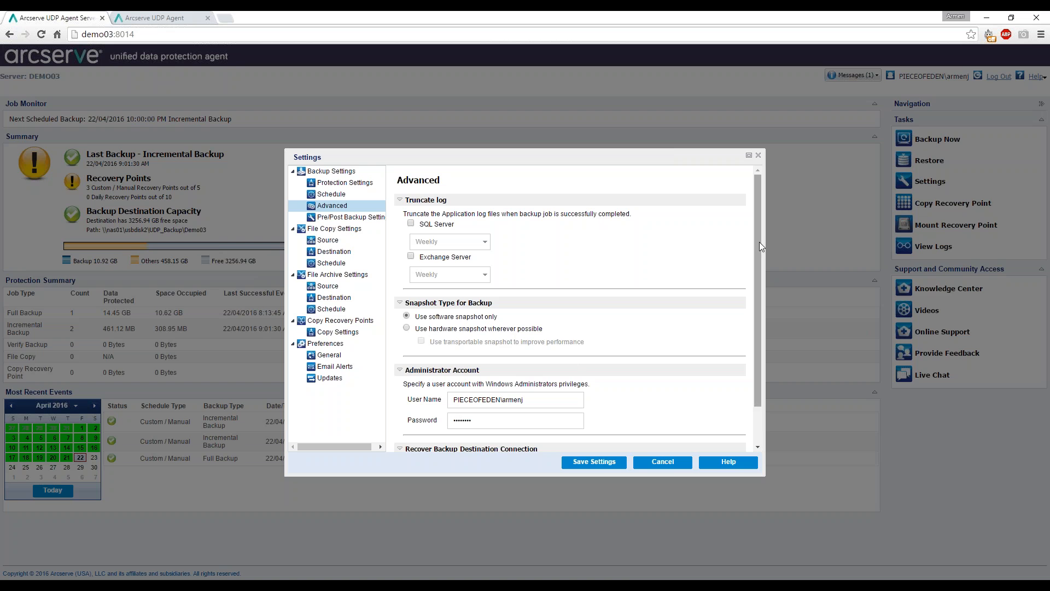
left_click_drag(760, 243, 759, 297)
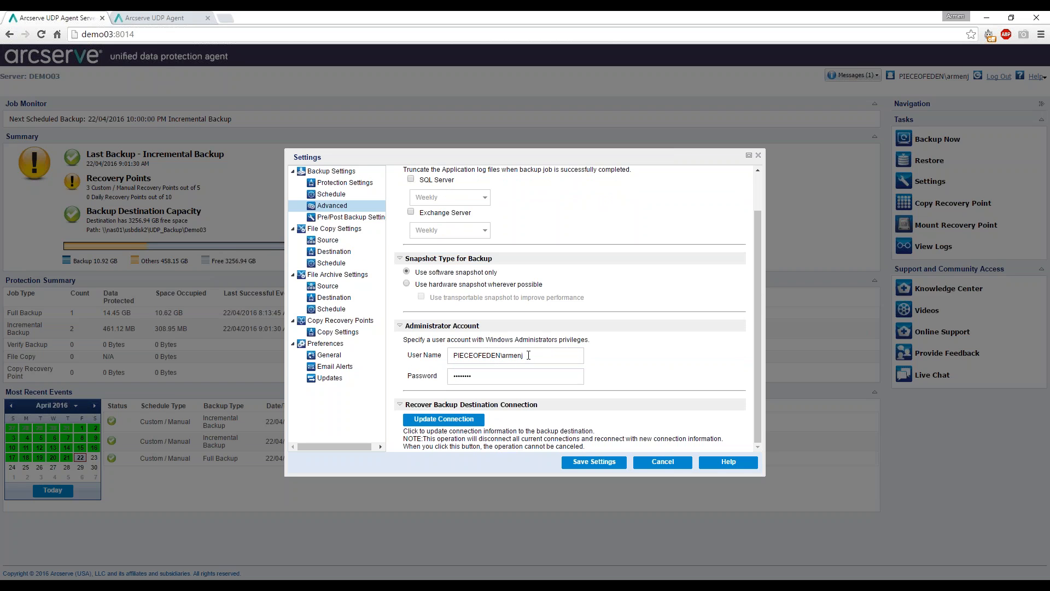
left_click(340, 219)
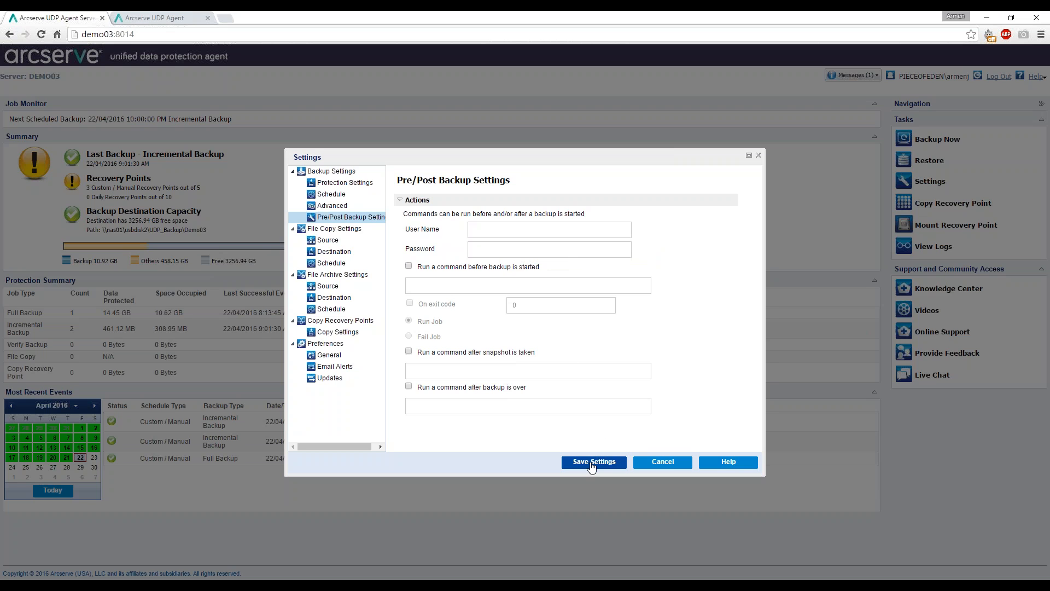
left_click(591, 465)
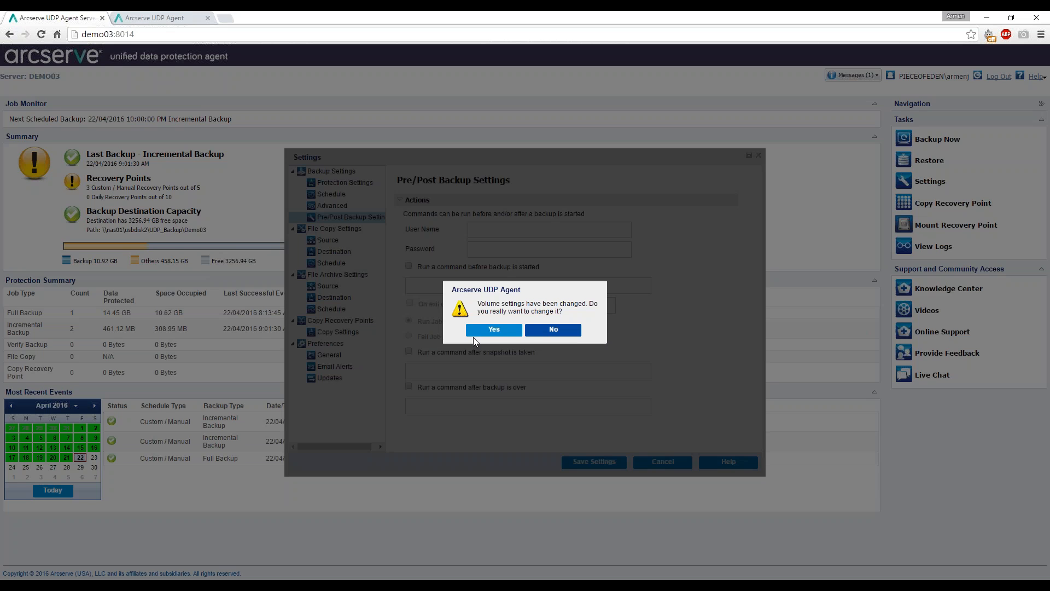
left_click(500, 330)
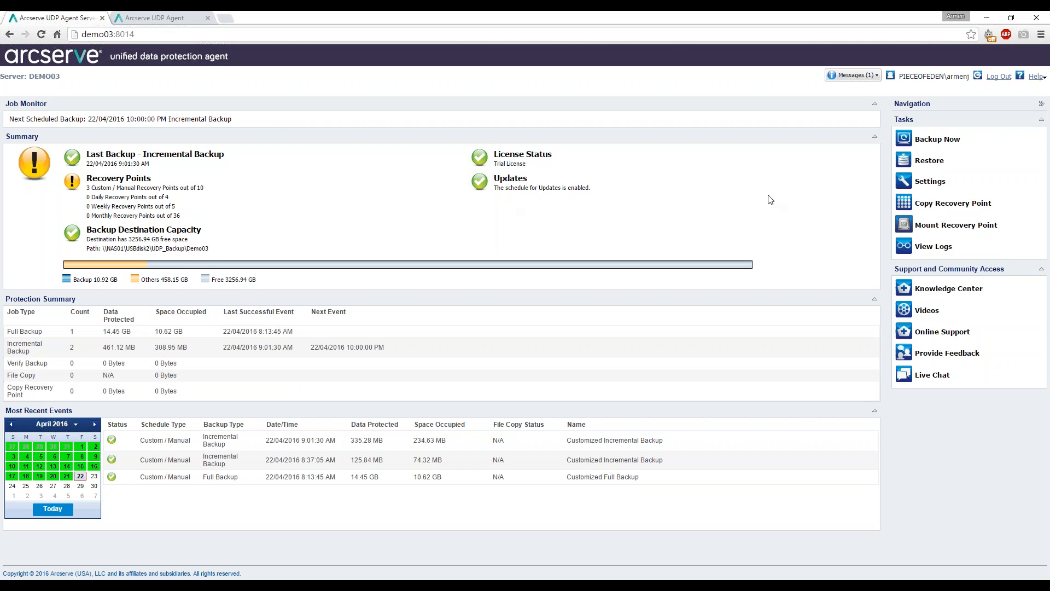
Run an incremental backup now under the name Customized Incremental Backup and open the running job's details.
left_click(941, 141)
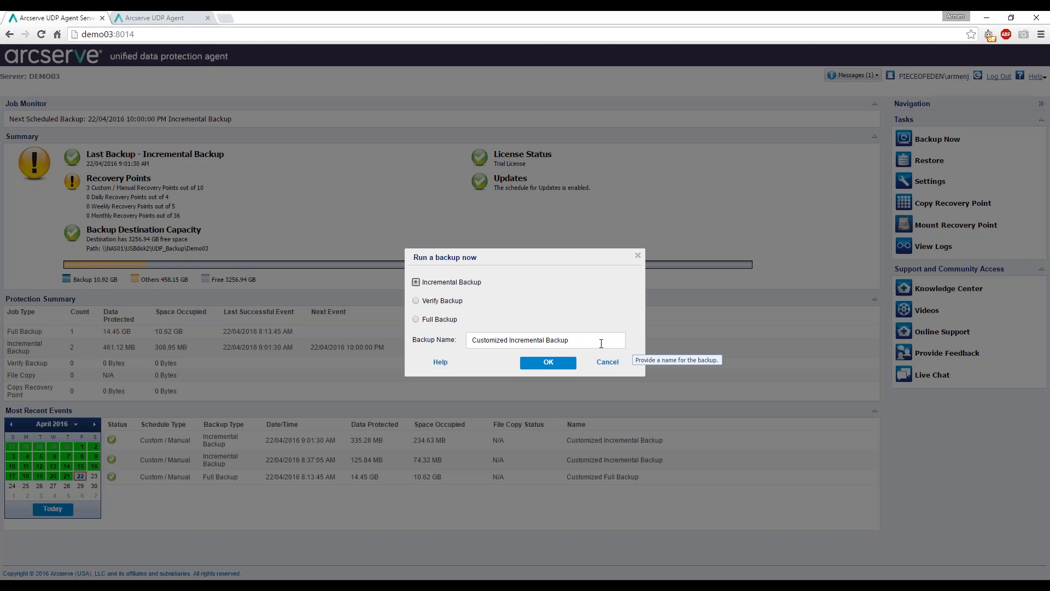
left_click(549, 363)
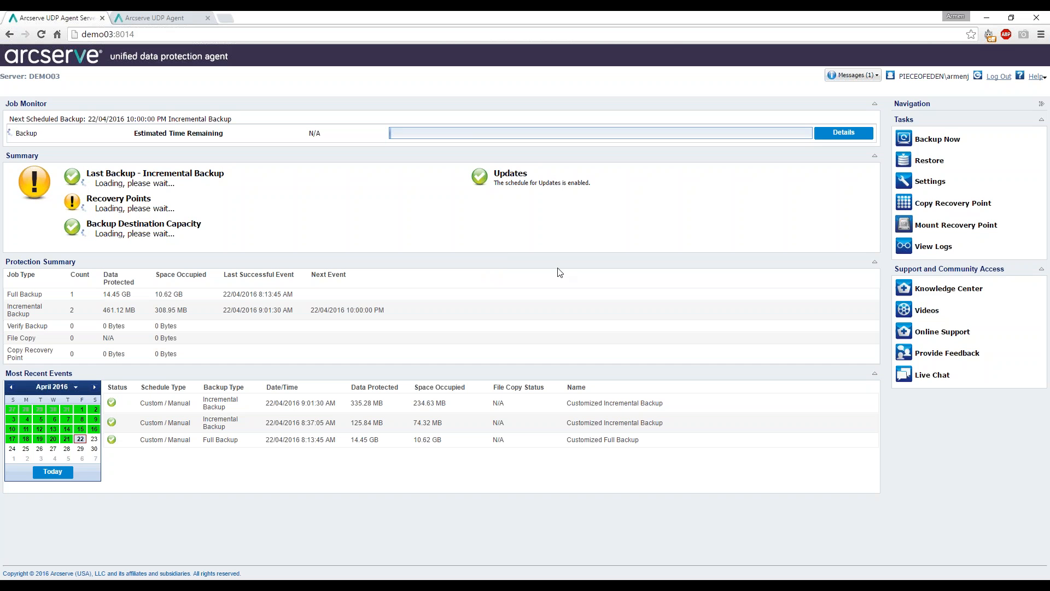
left_click(843, 134)
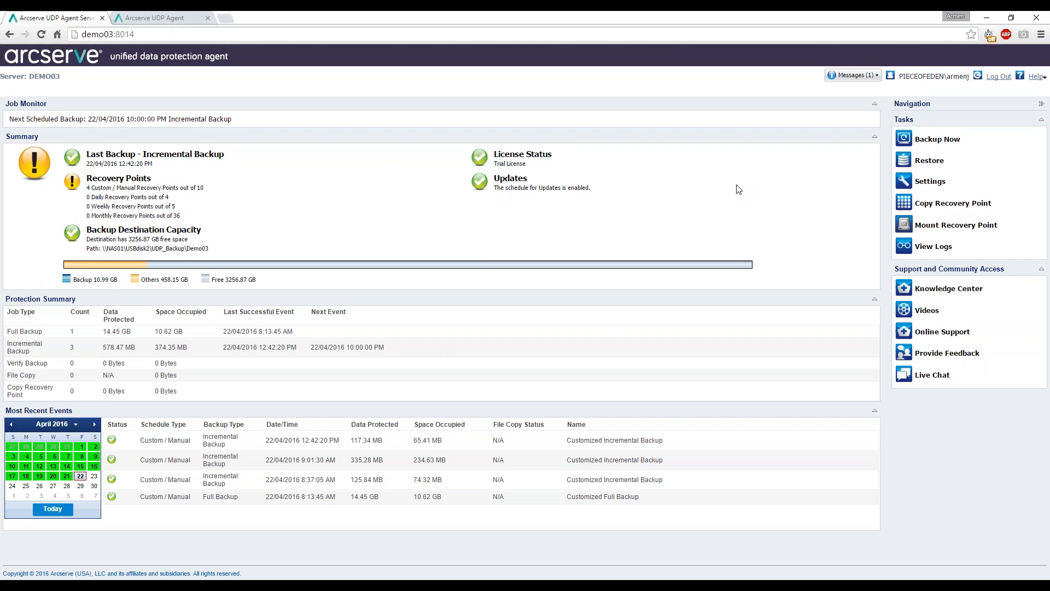
Start copying a recovery point, choosing the 9:01:30 AM incremental backup from the 6:00 AM - 12:00 PM range, and proceed to the copy options.
left_click(947, 204)
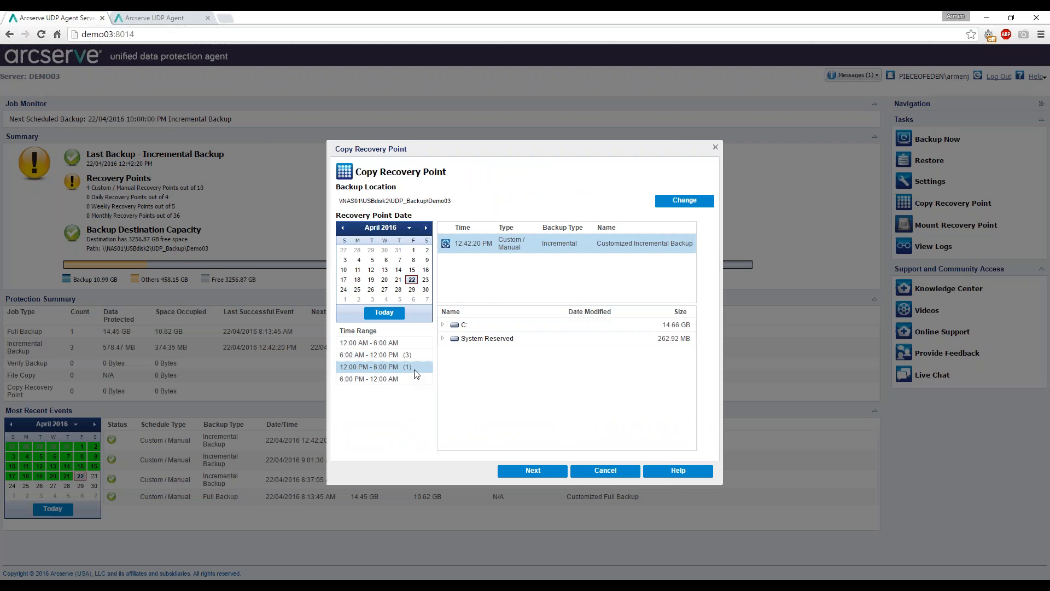
left_click(420, 356)
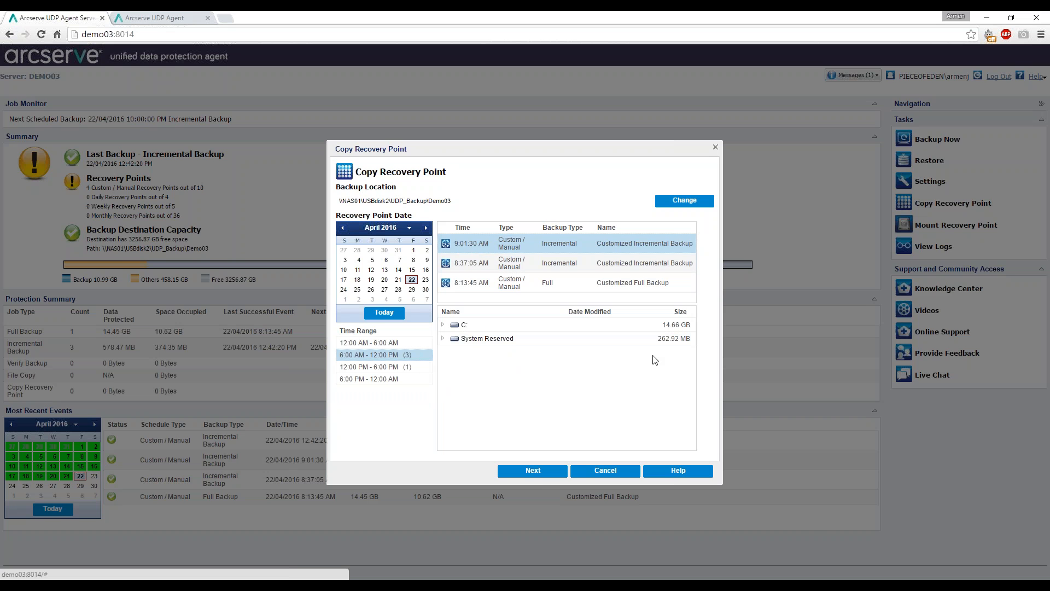
left_click(544, 474)
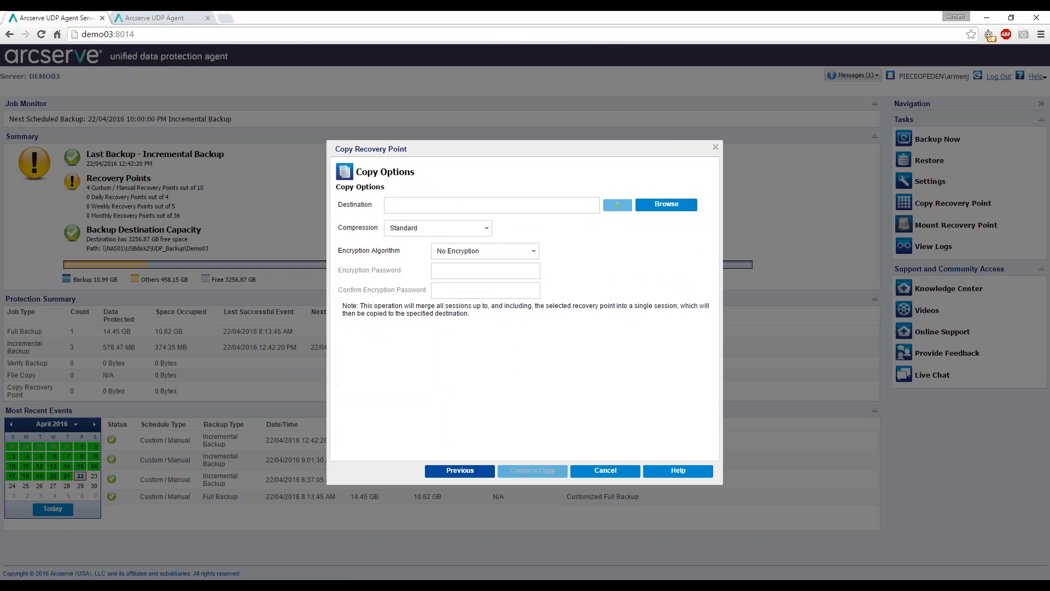
Set the copy destination to \\NAS01\USBdisk1, connect with the NAS account's username and password, and let the browser save the login.
left_click(405, 205)
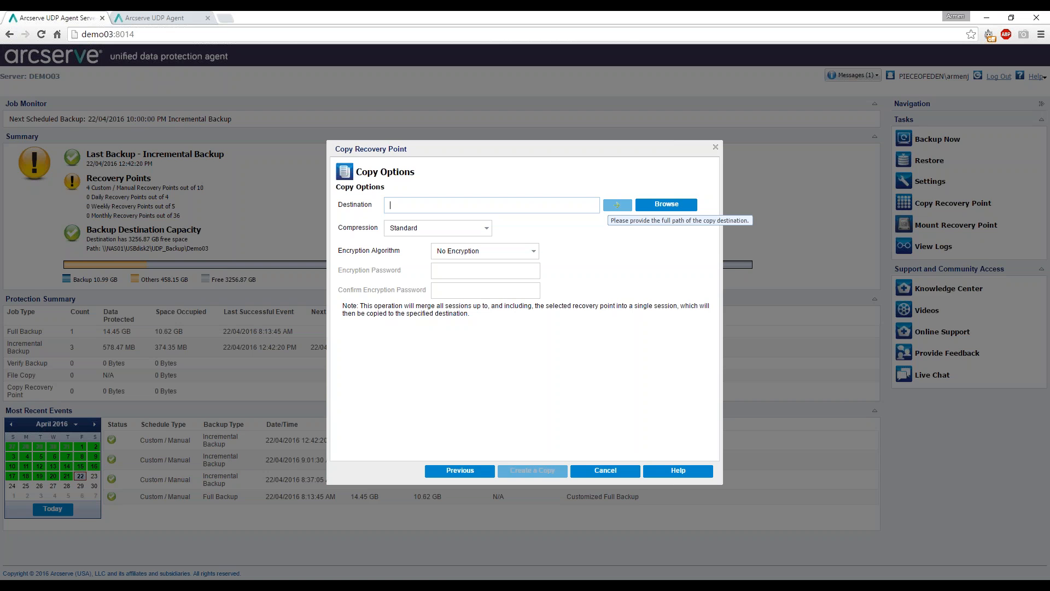
type("\\NAS")
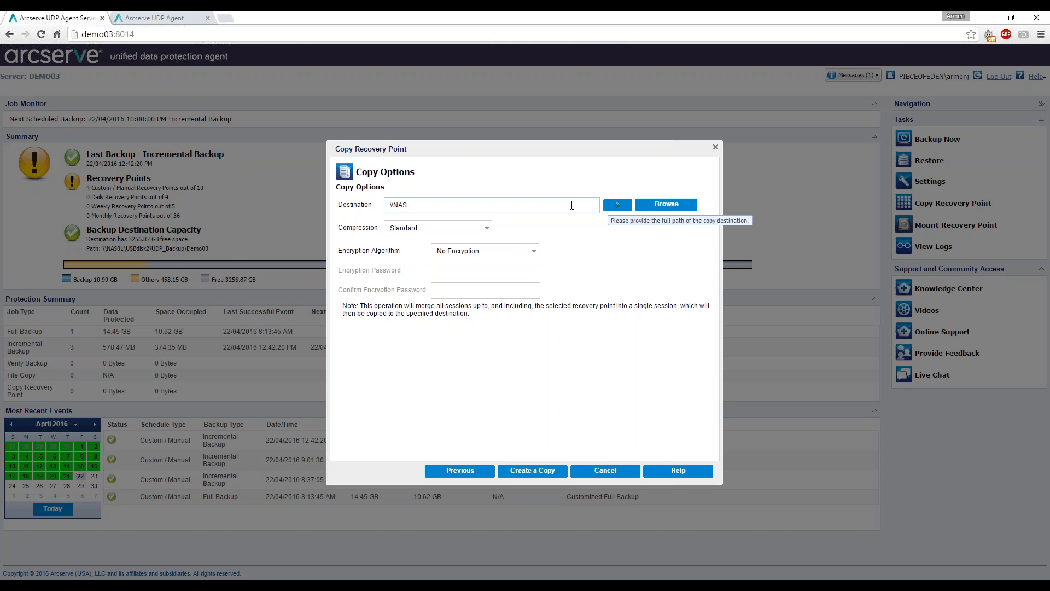
type("01\\USBdisk1")
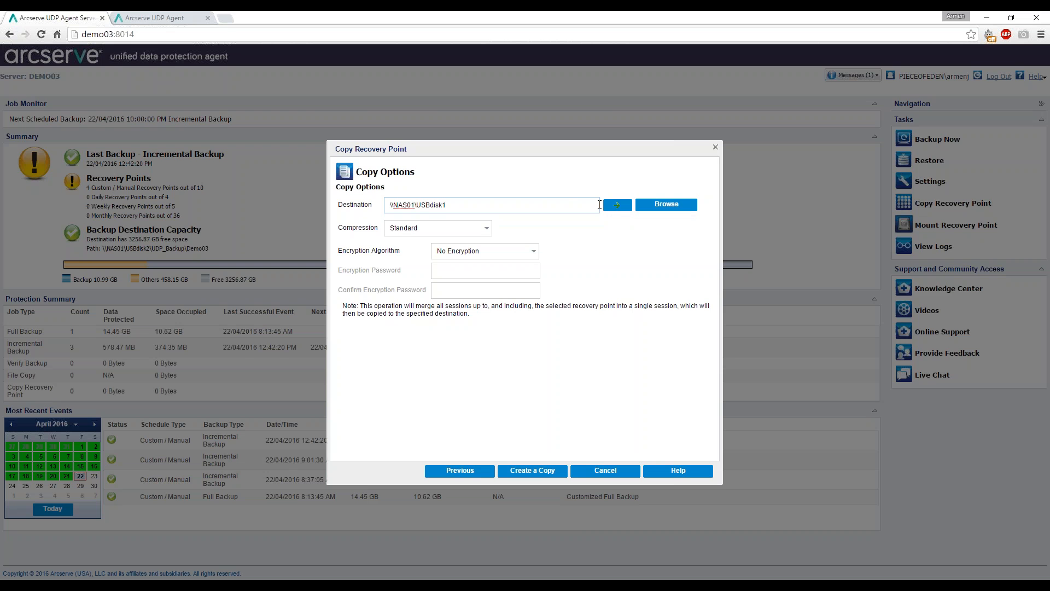
left_click(617, 205)
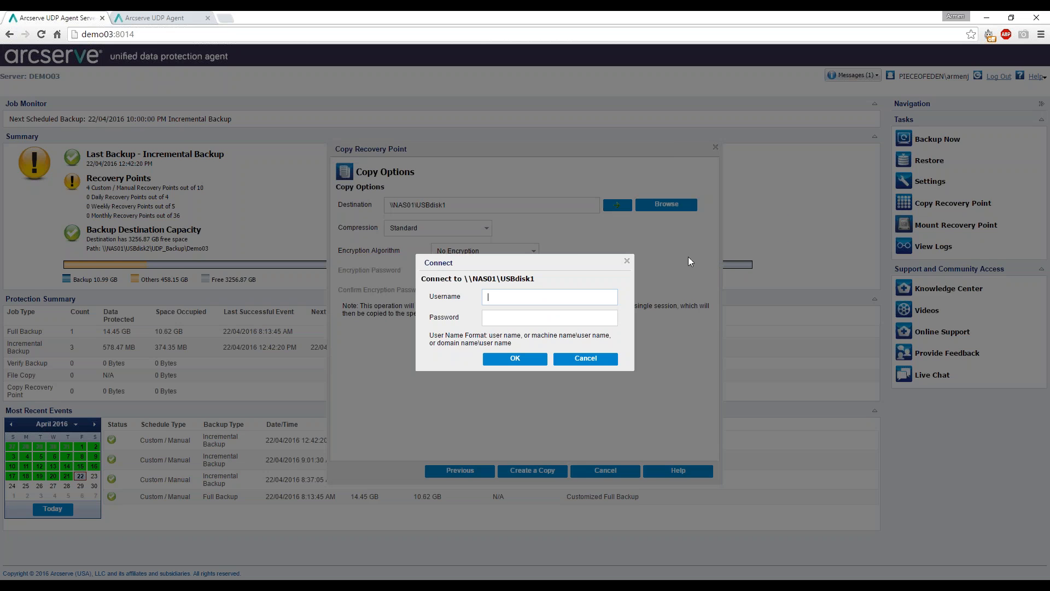
type("NAS01\\armenj******")
key("Return")
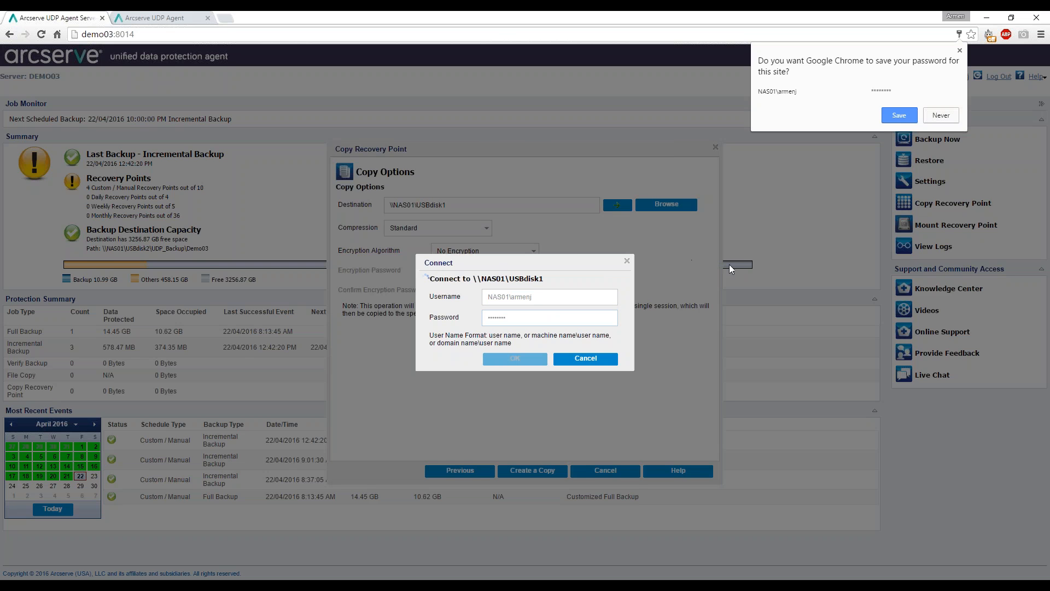
left_click(898, 113)
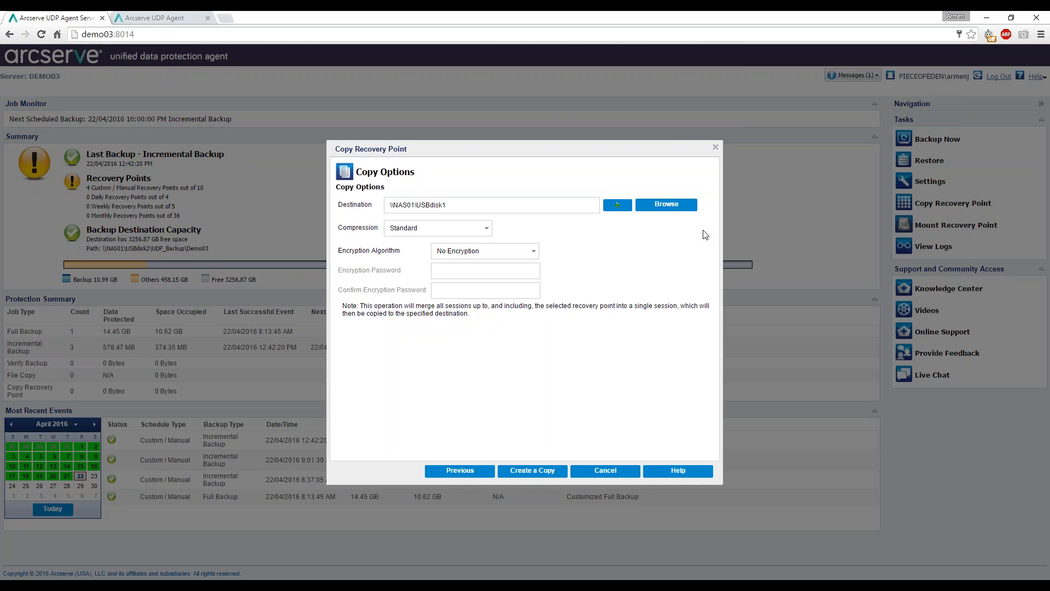
Choose the CopyRP folder on \\NAS01\USBdisk1 as the copy destination and create the recovery point copy with Standard compression.
left_click(668, 204)
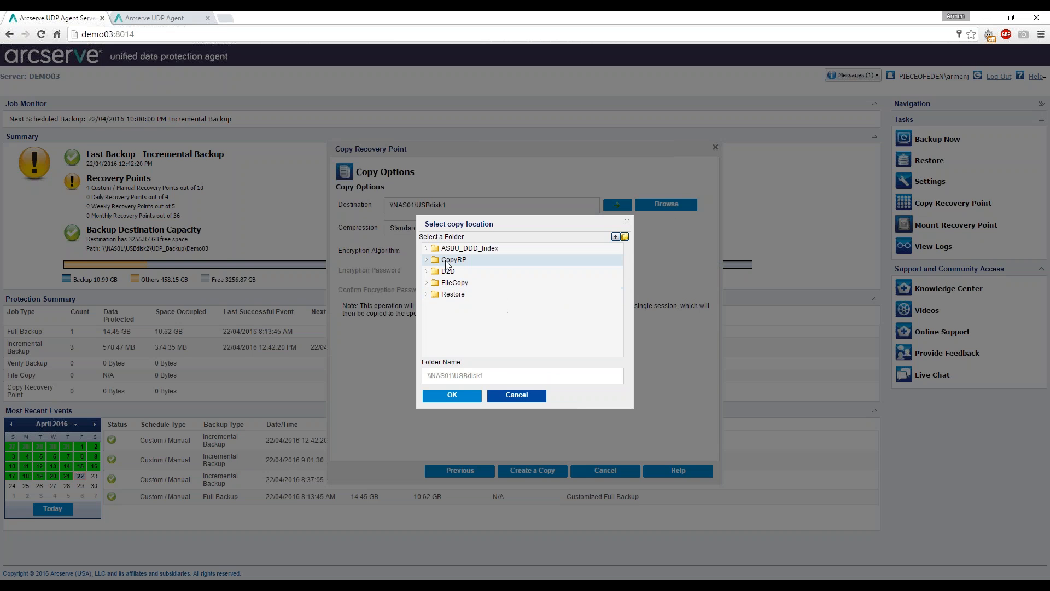
left_click(486, 262)
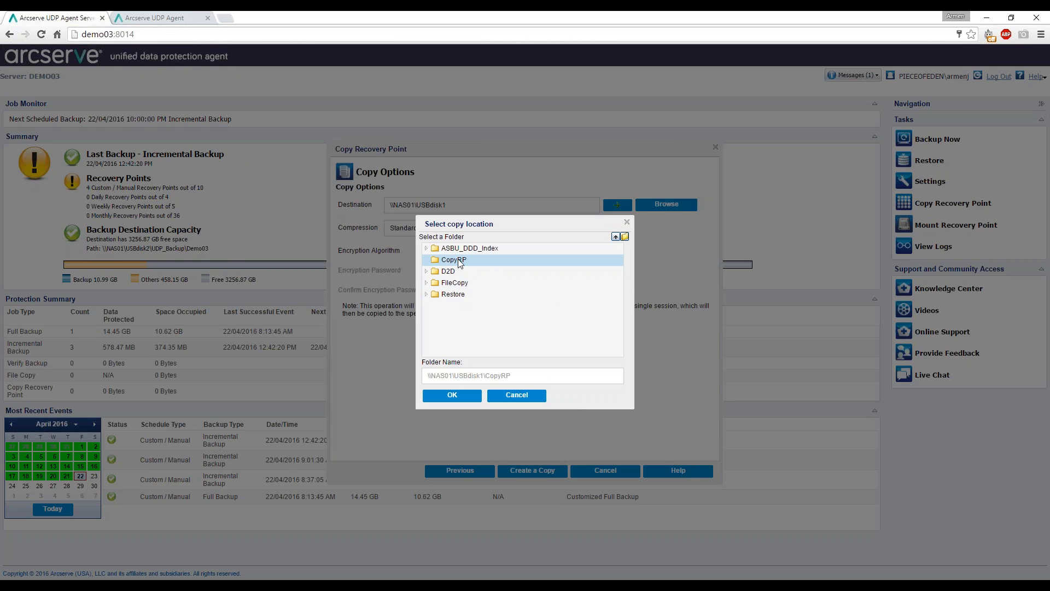
left_click(437, 395)
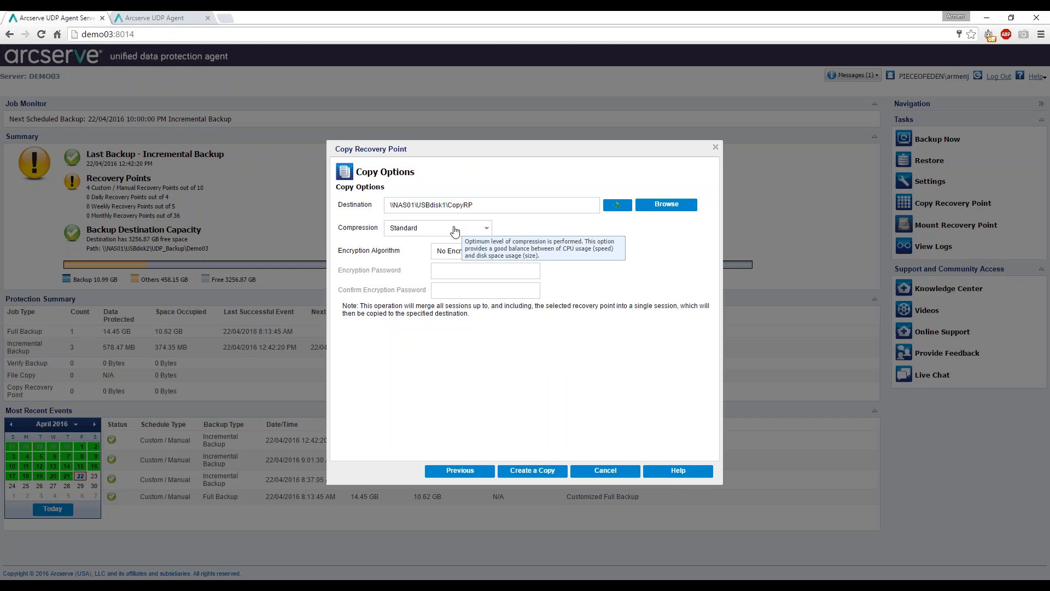
left_click(536, 473)
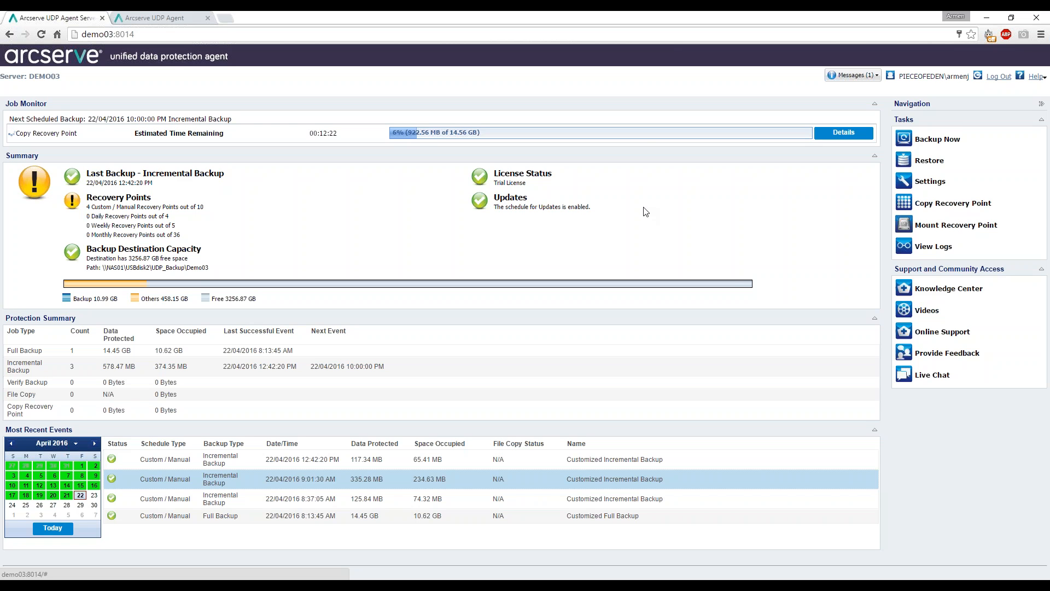
Enable Copy Recovery Points in the settings with destination \\NAS01\USBdisk1\CopyRP\ and connect with the saved NAS login.
left_click(925, 184)
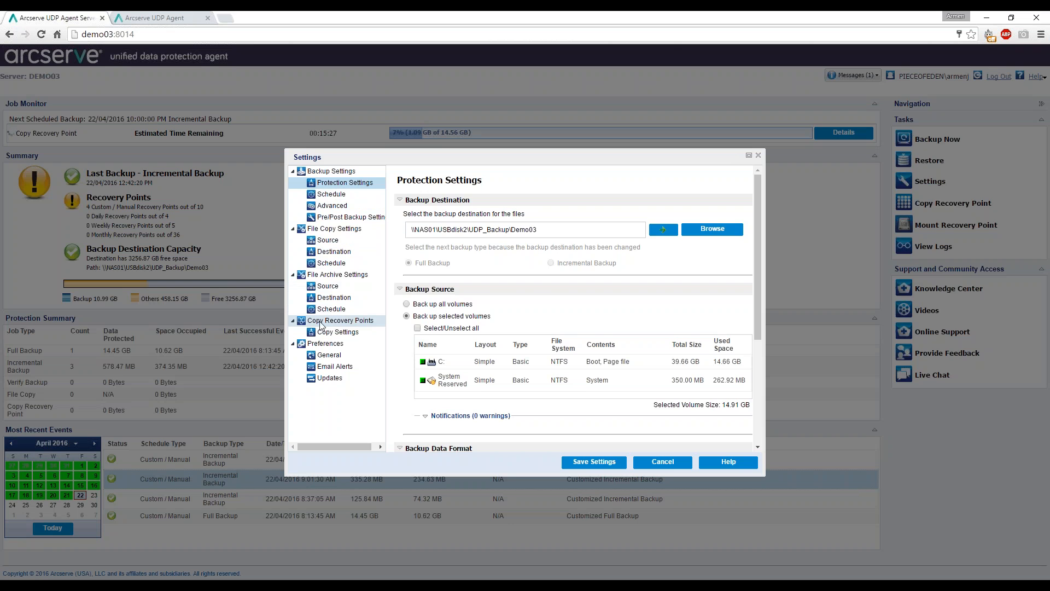
left_click(340, 321)
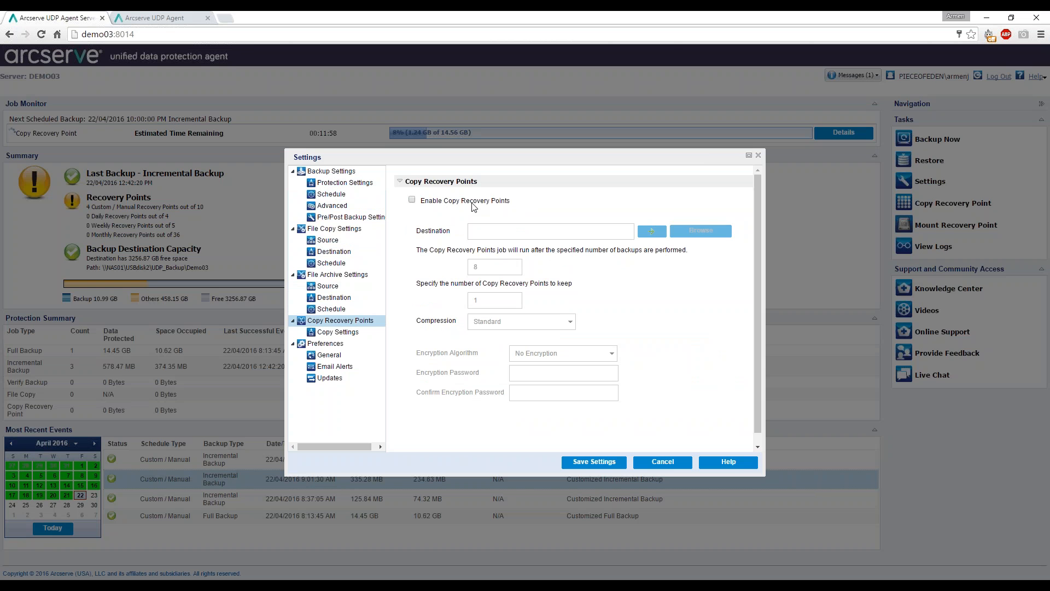
left_click(412, 200)
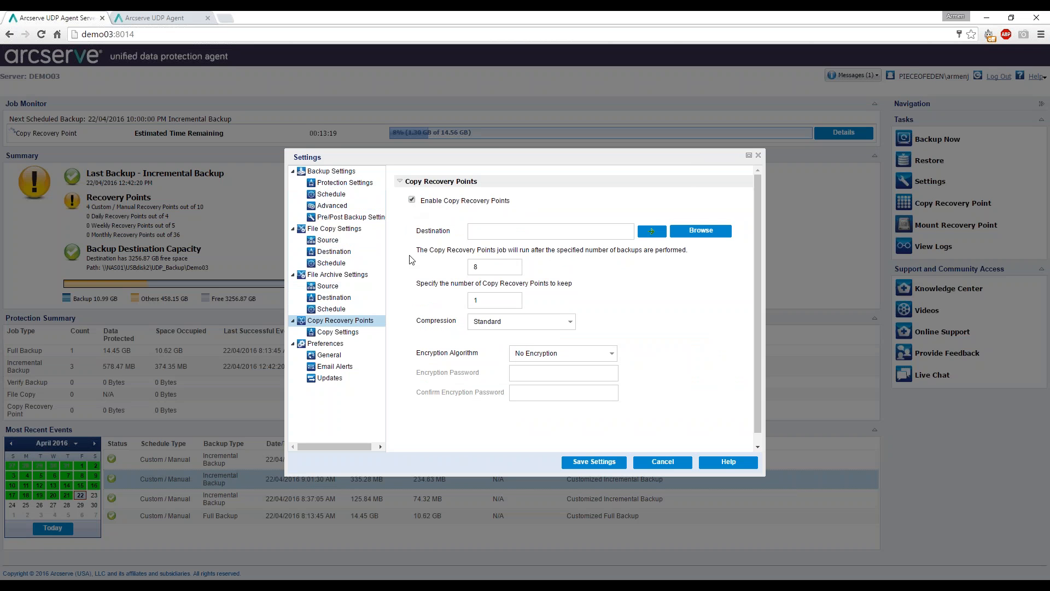
left_click(493, 232)
type("\\\\NAS01\\USBdisk1\\CopyRP")
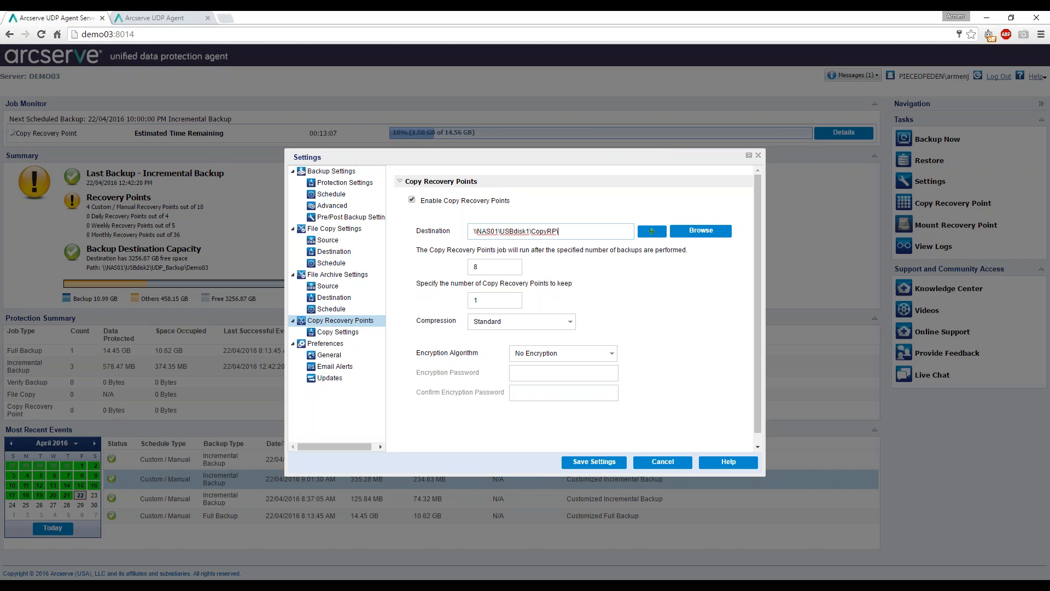
type("\\")
left_click(652, 231)
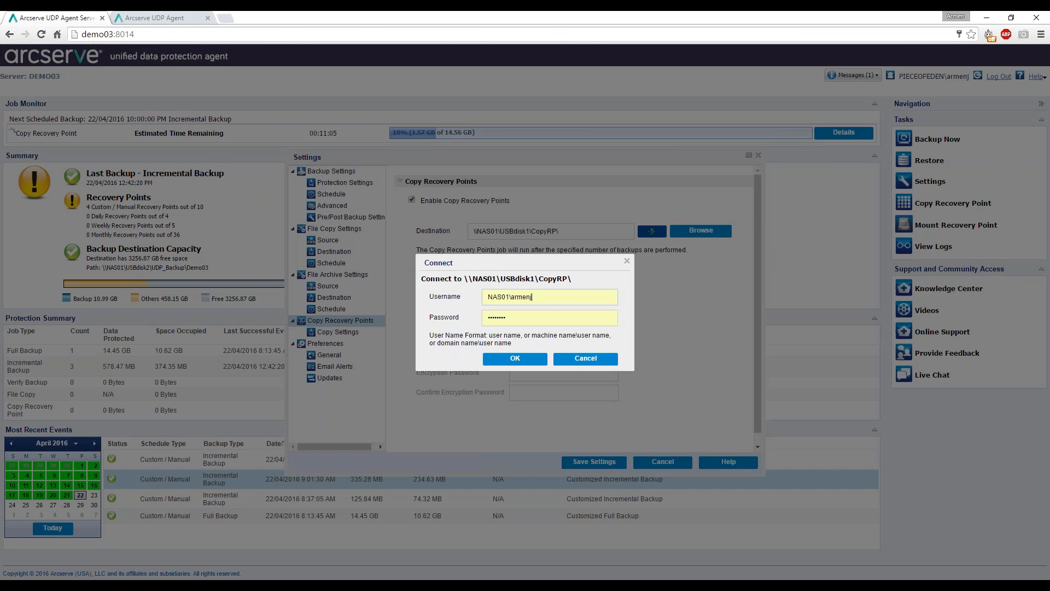
key("Return")
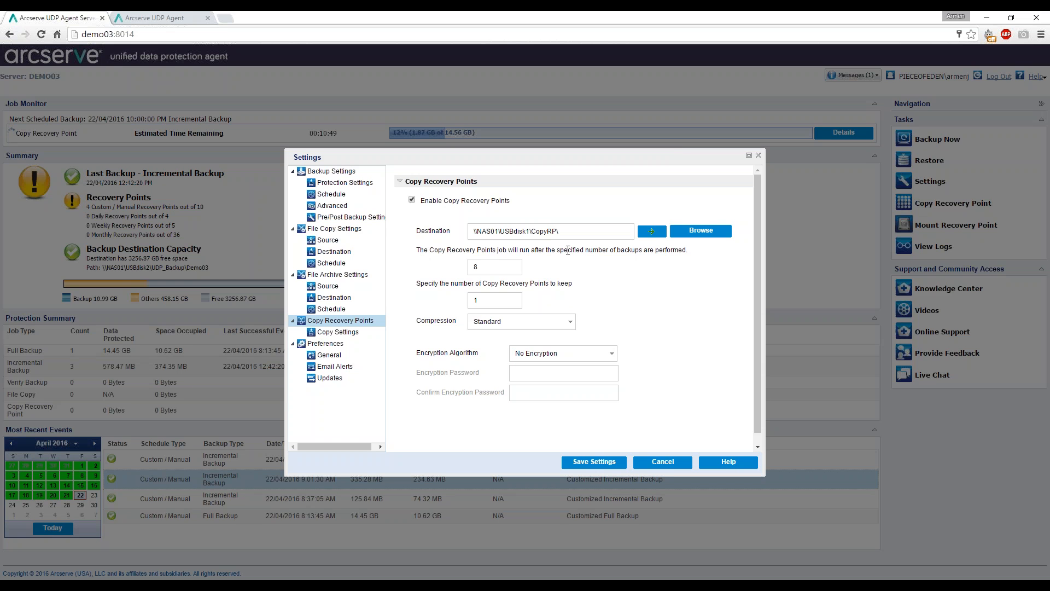
Set the copy job to run after 5 backups and keep 5 copied recovery points, and try to save the settings.
mouse_move(498, 263)
double_click(485, 268)
type("5")
left_click(507, 298)
double_click(499, 300)
type("5")
left_click(344, 332)
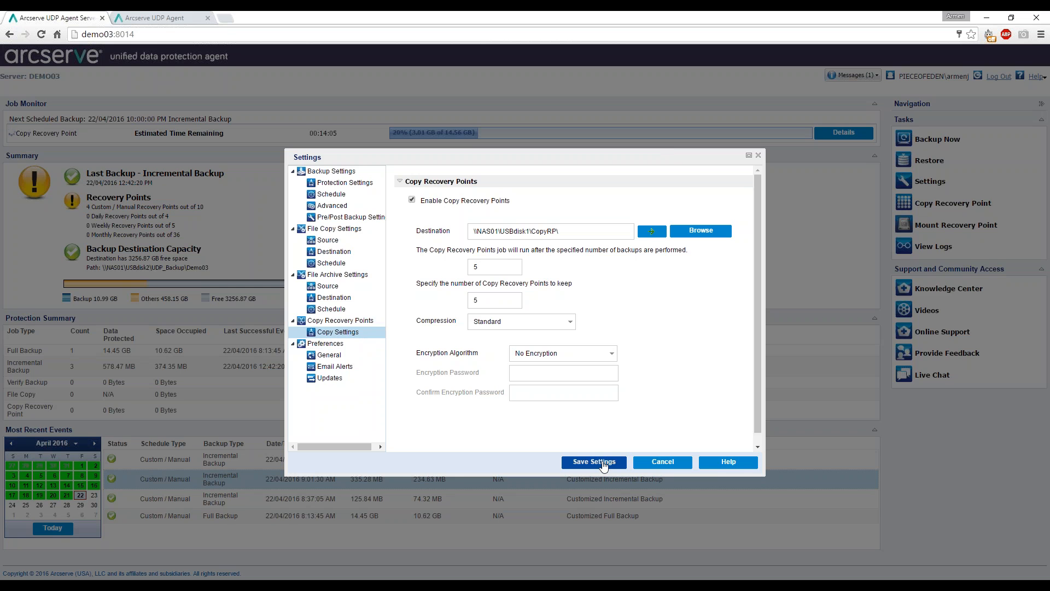
left_click(604, 465)
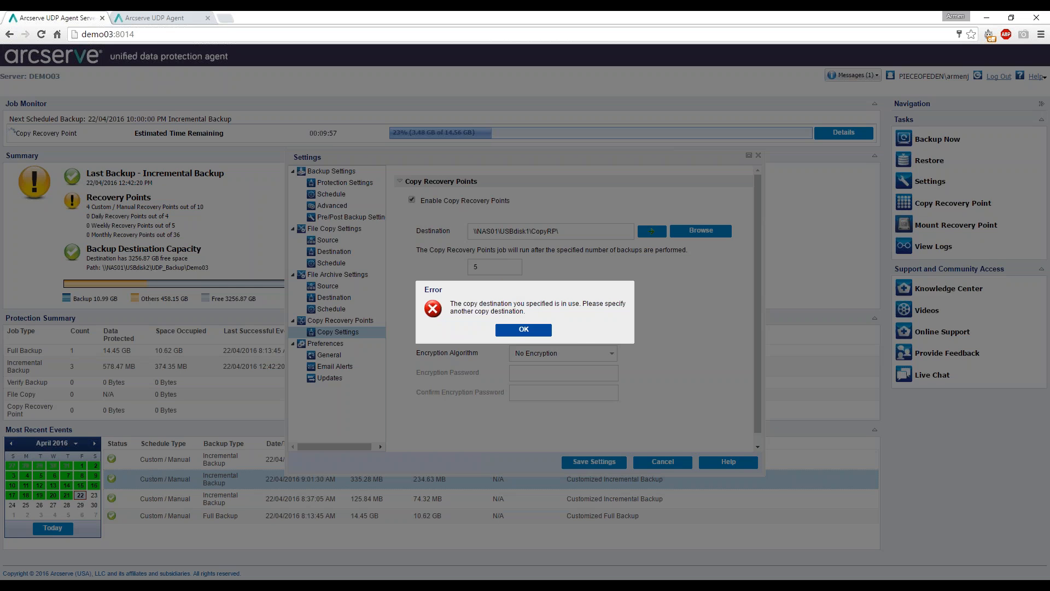
left_click(524, 329)
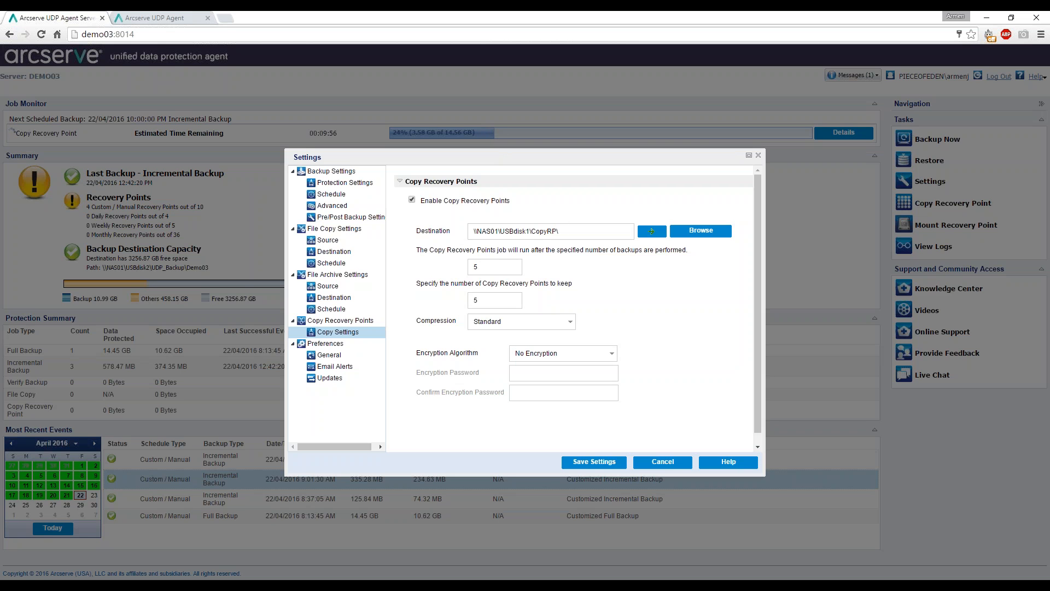
Create the folder CopyRP2 under \\NAS01\USBdisk1, use it as the recovery point copy destination, and save the settings.
left_click(568, 231)
left_click(700, 230)
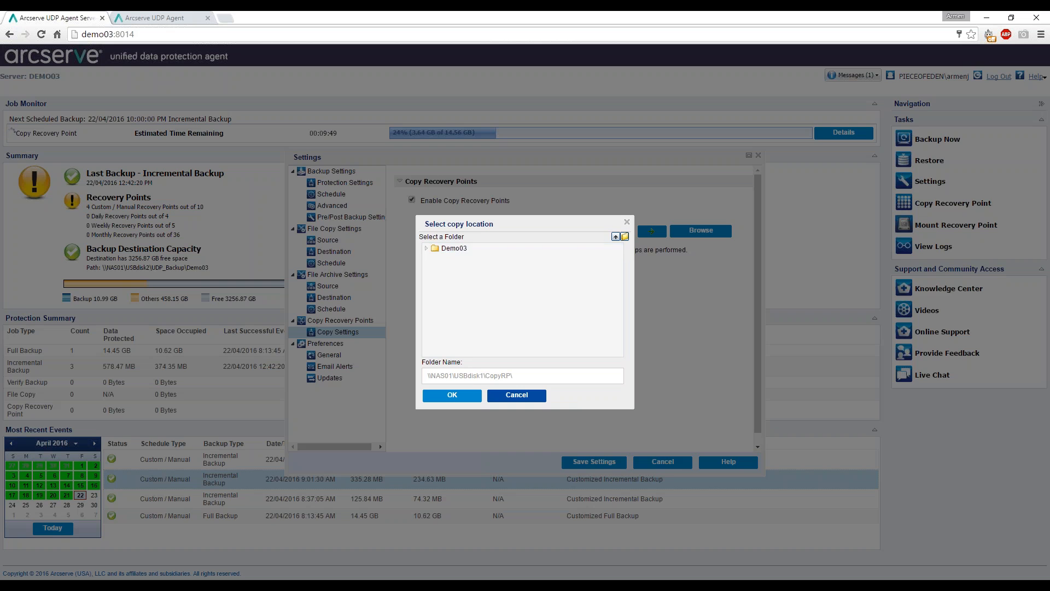
left_click(616, 236)
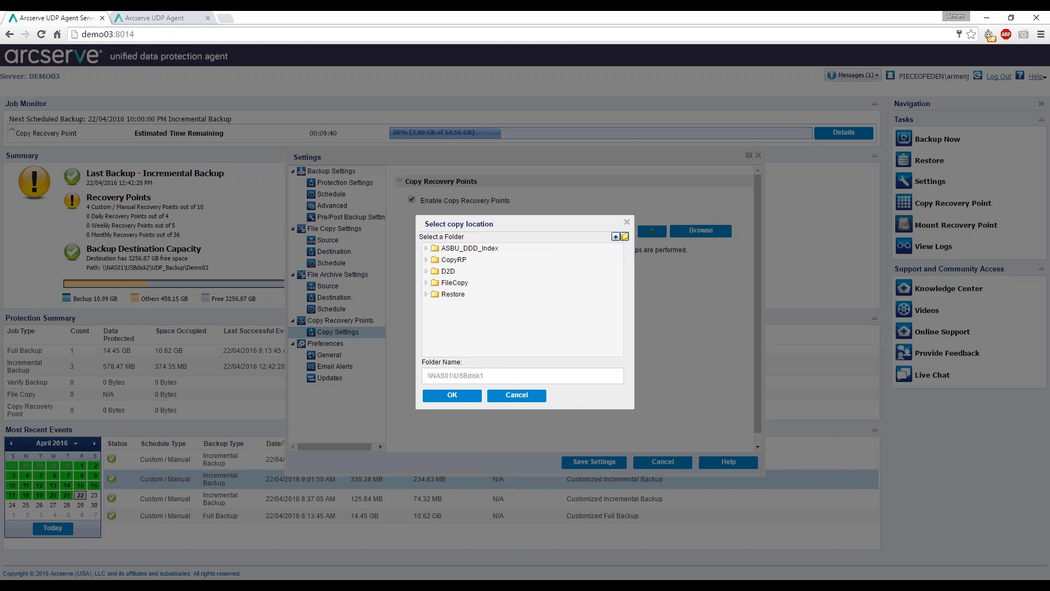
left_click(624, 236)
type("CopyRP2")
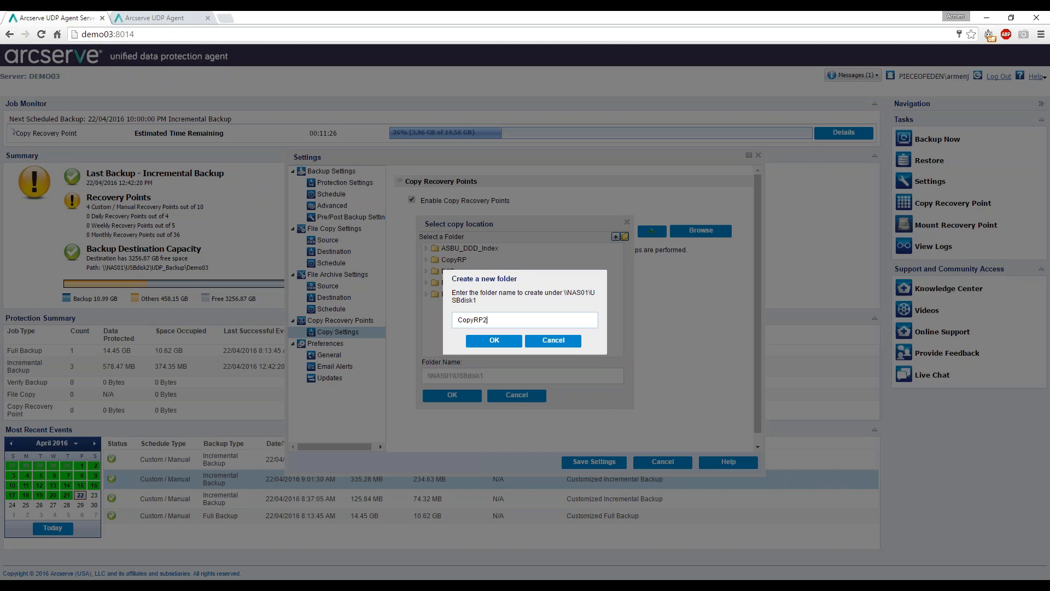
left_click(508, 338)
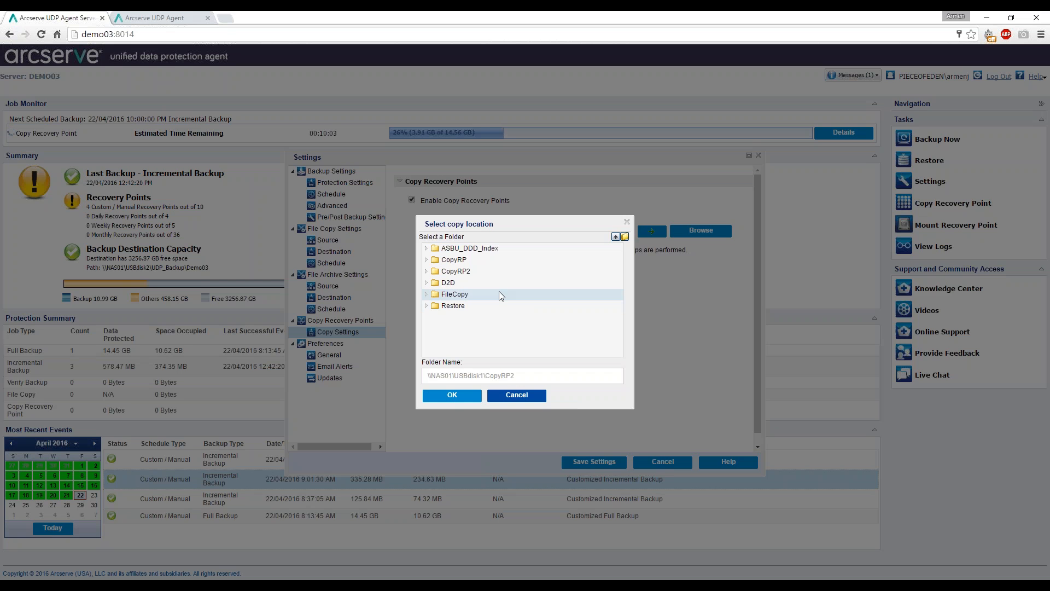
left_click(480, 271)
left_click(453, 396)
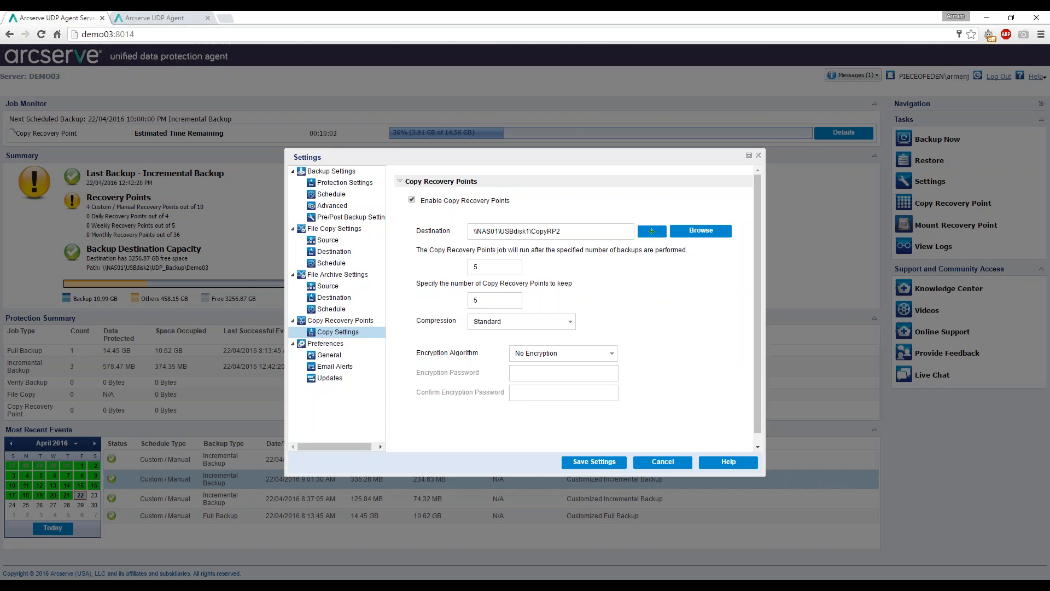
left_click(594, 461)
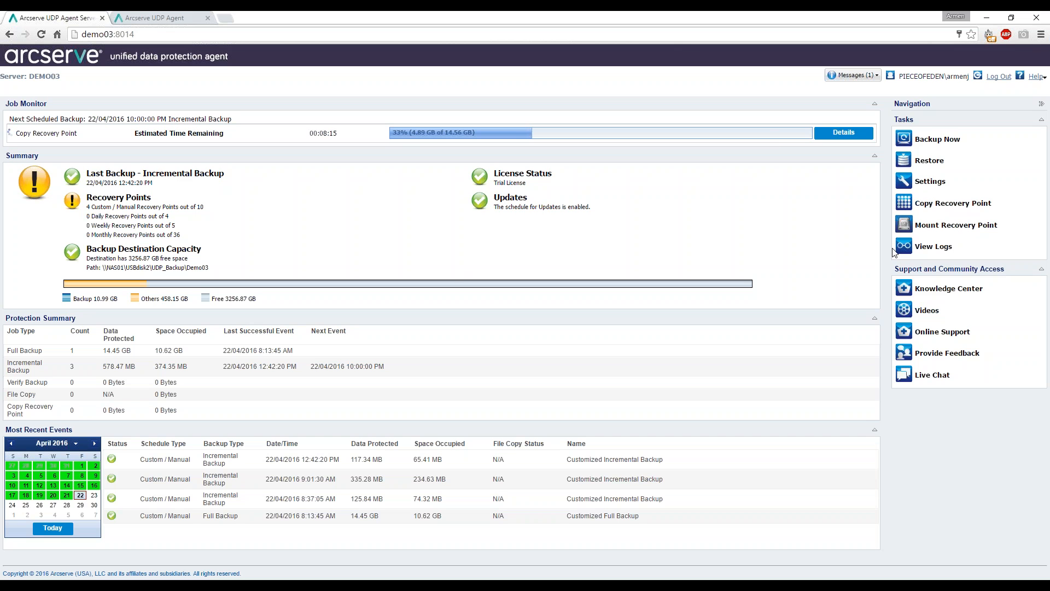
Reopen the agent settings and enable File Copy.
left_click(929, 184)
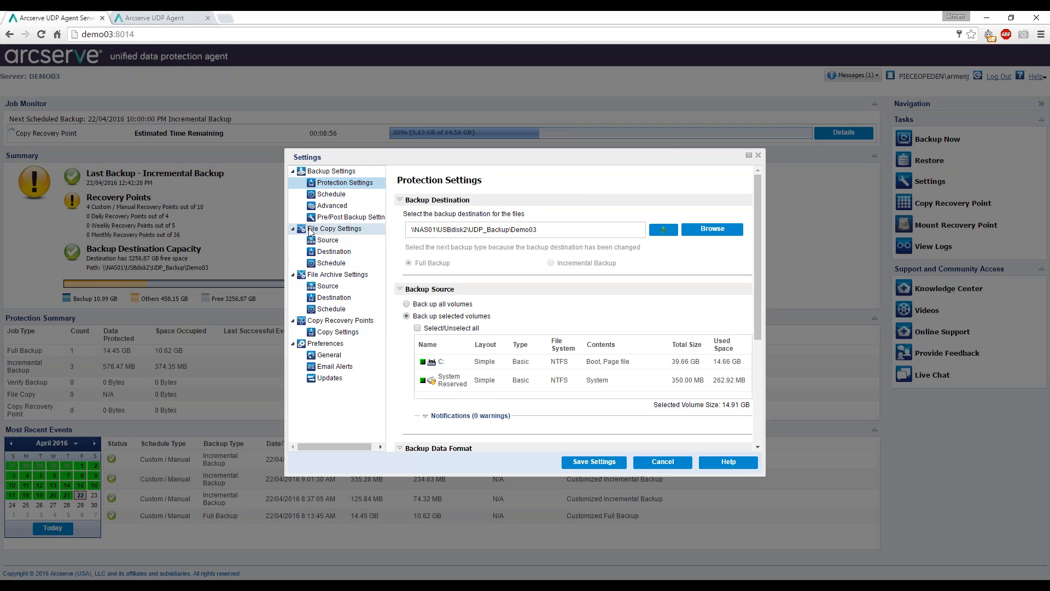
left_click(350, 230)
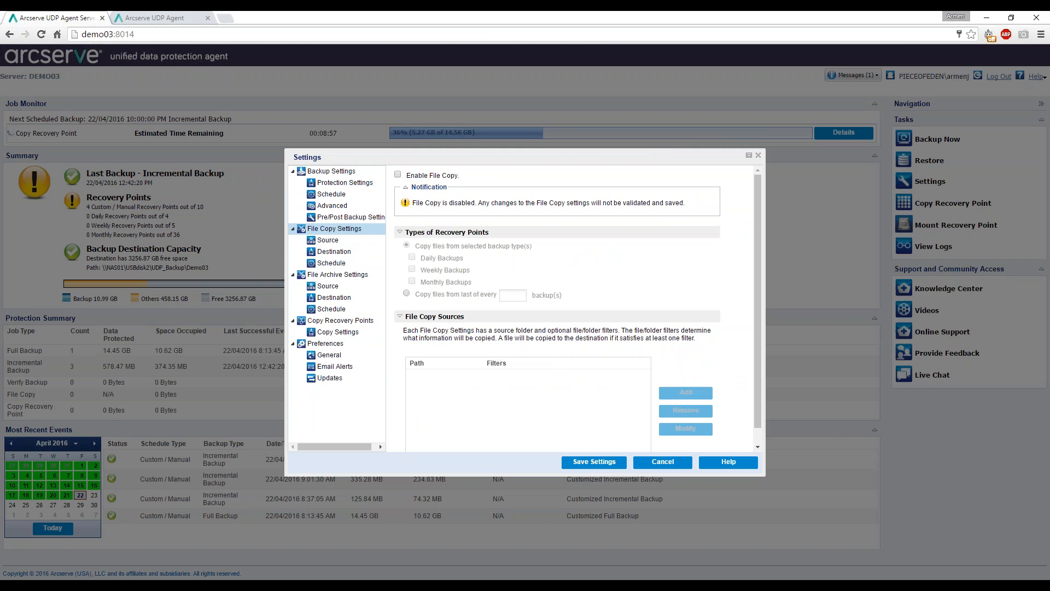
left_click(397, 175)
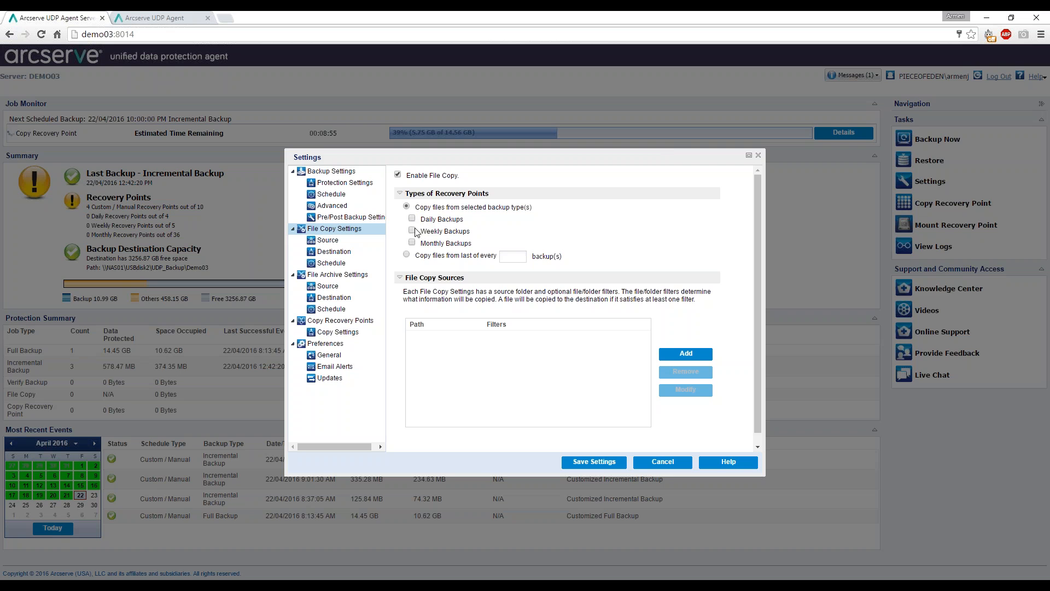
left_click(412, 219)
left_click(411, 231)
left_click(437, 257)
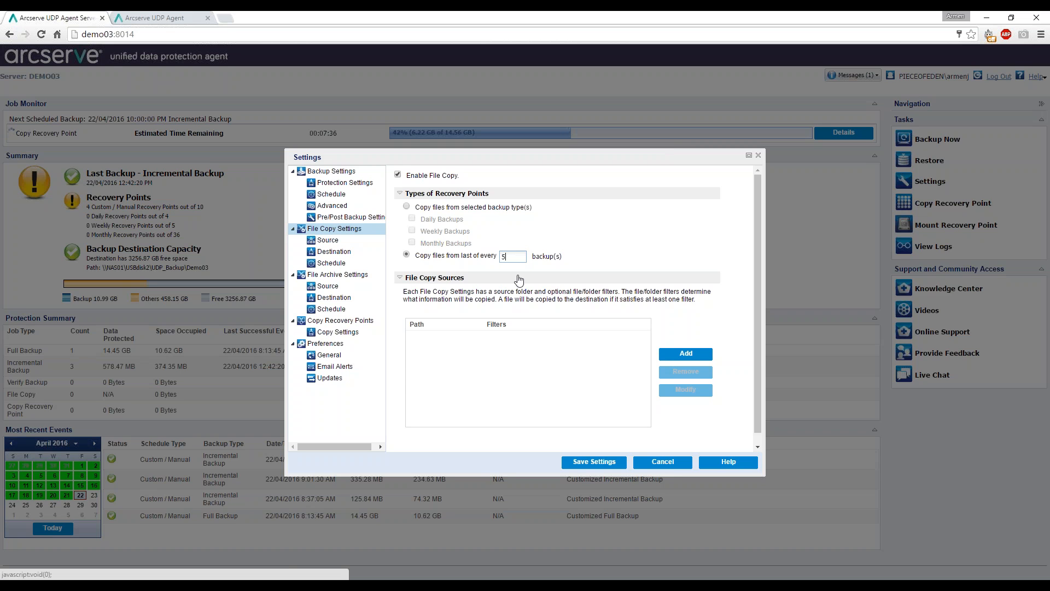
Set File Copy to copy files from selected backup types, choosing Daily Backups and Weekly Backups.
left_click(458, 208)
left_click(412, 218)
left_click(412, 230)
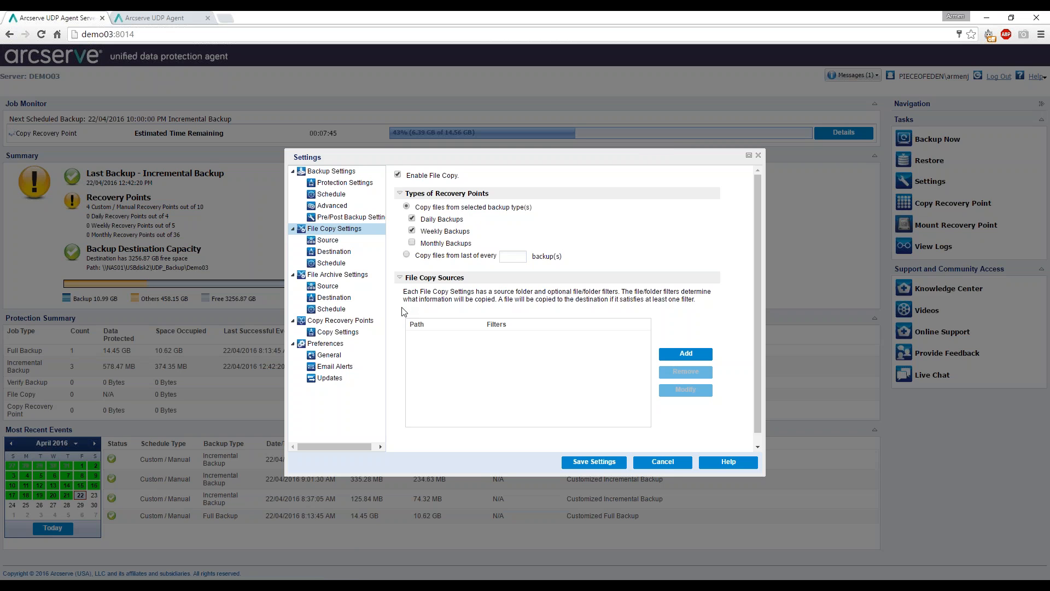
Start adding a file copy source and set its path to the user profile's documents folder on C:.
left_click(681, 354)
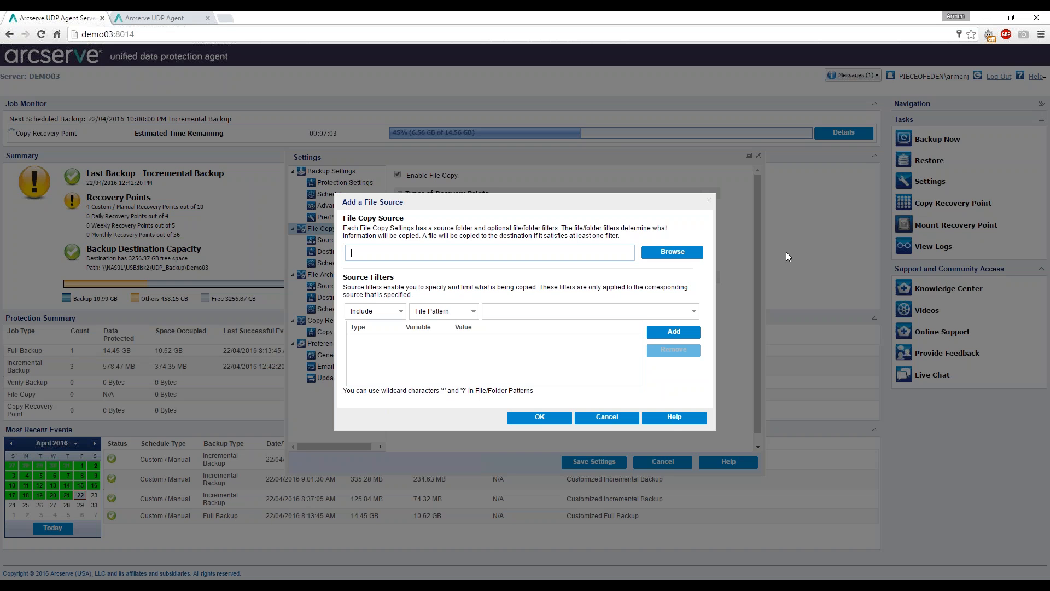
type("C:\\Users\\armenj\\documents")
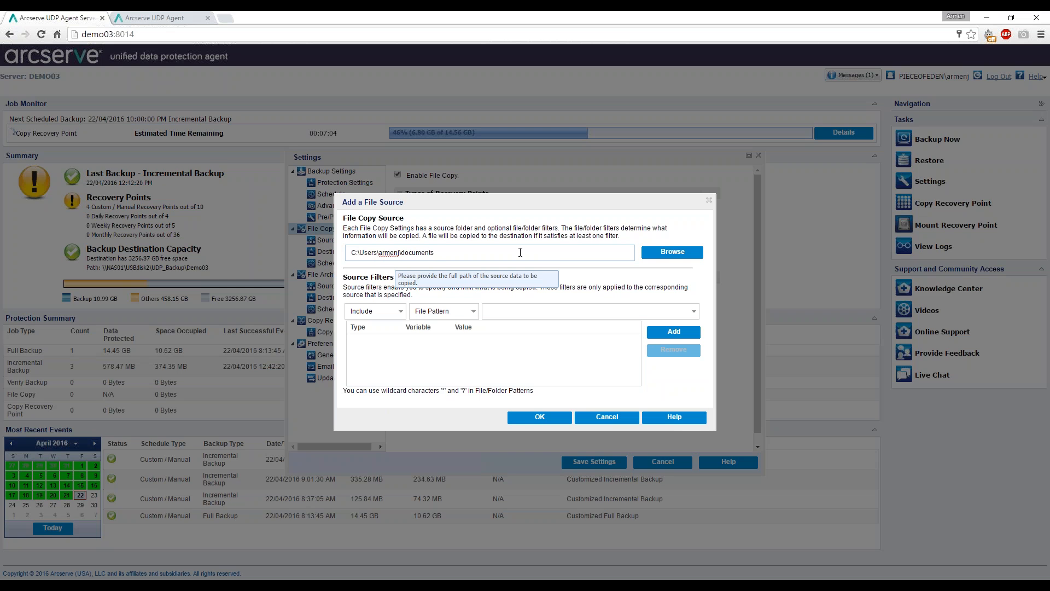
left_click(672, 252)
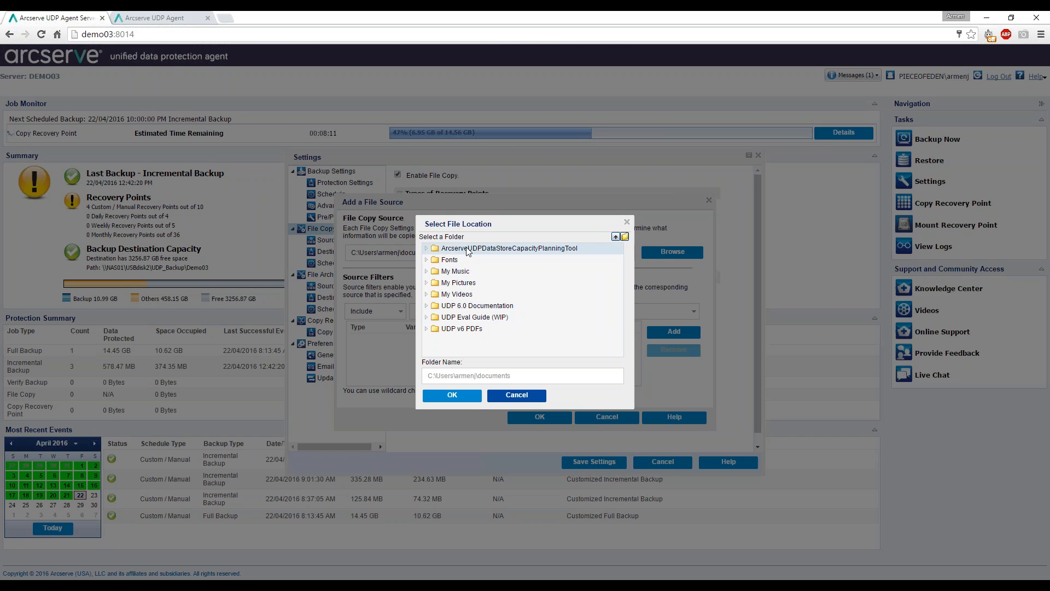
left_click(452, 395)
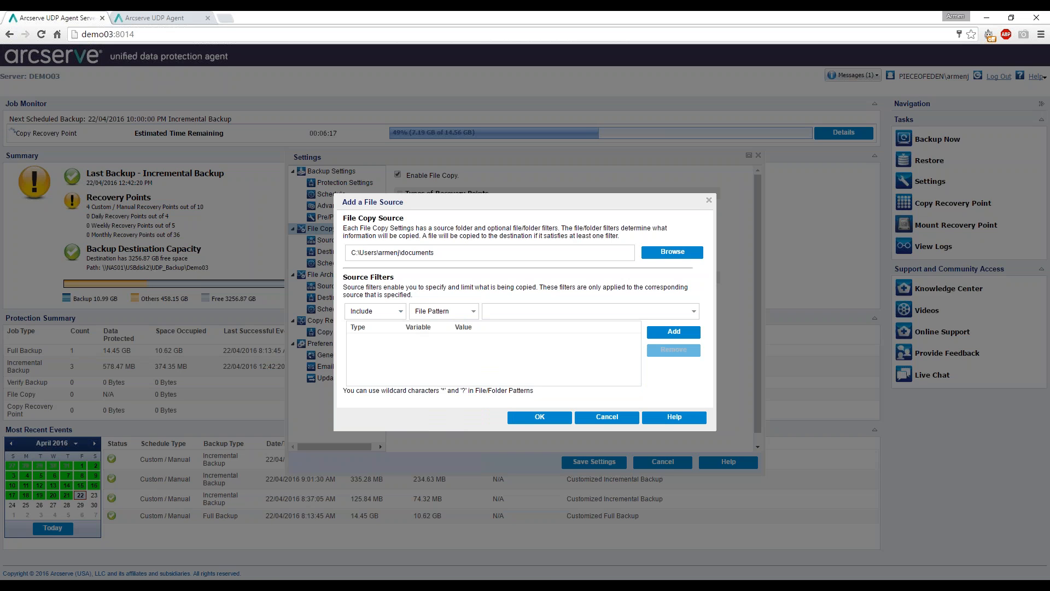
Add a source filter that includes the file pattern *.*.
left_click(399, 313)
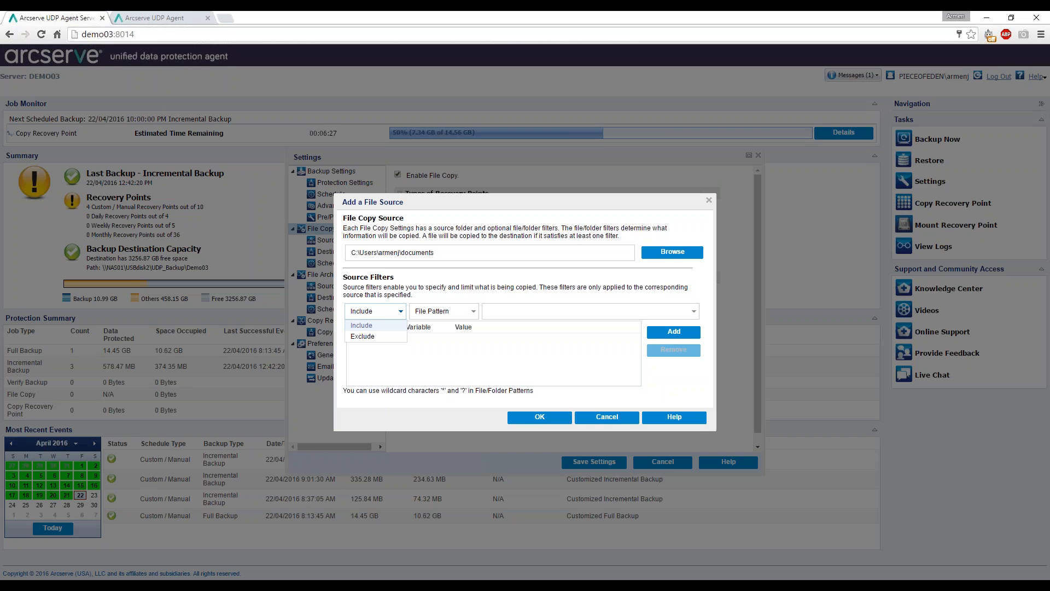
left_click(362, 325)
left_click(473, 311)
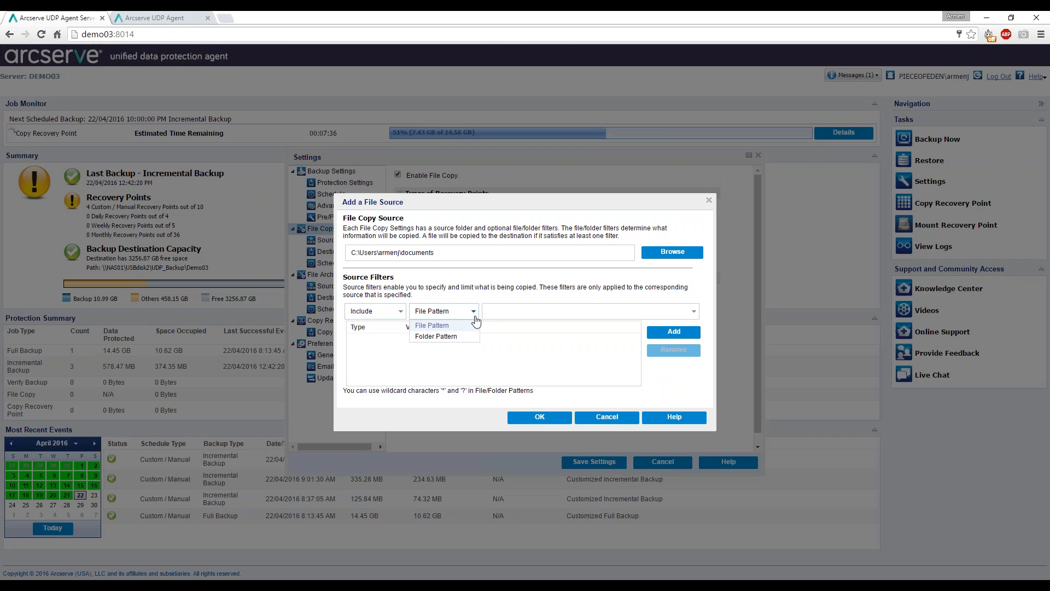
left_click(434, 326)
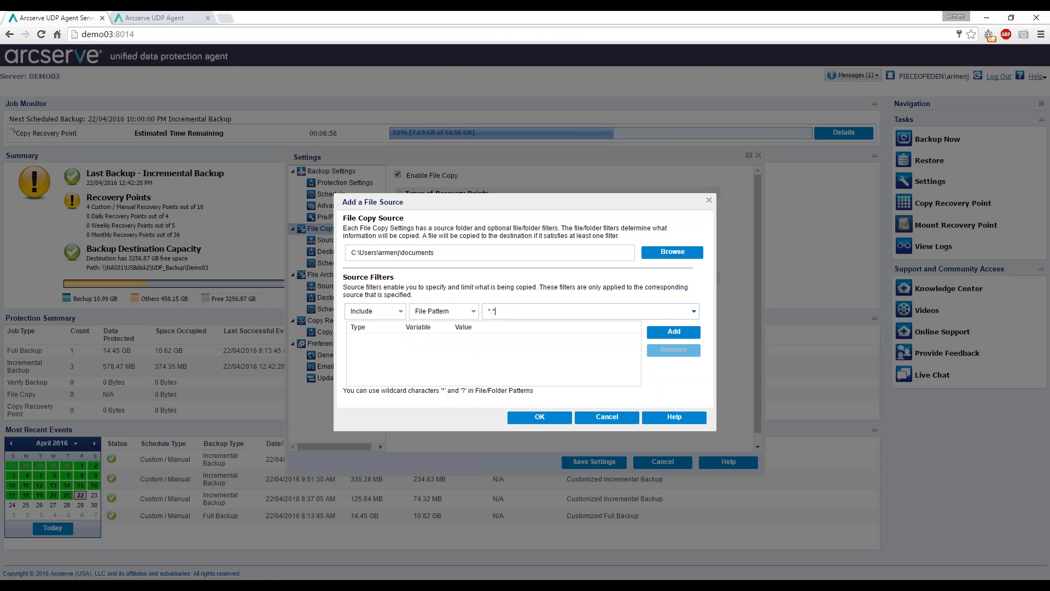
left_click(692, 335)
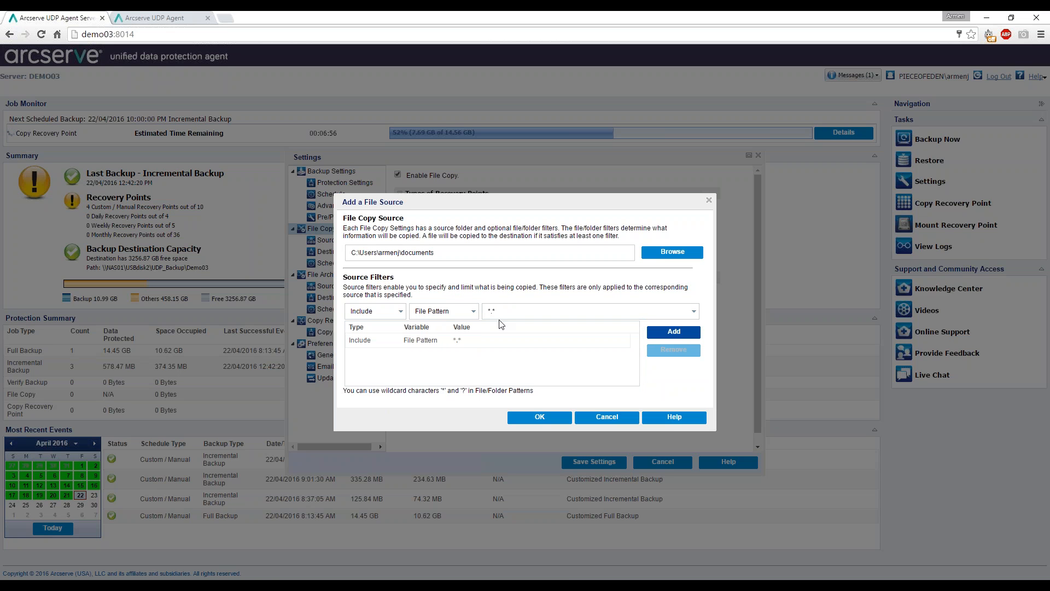
Add a source filter that includes the folder pattern *.
left_click(468, 311)
left_click(445, 335)
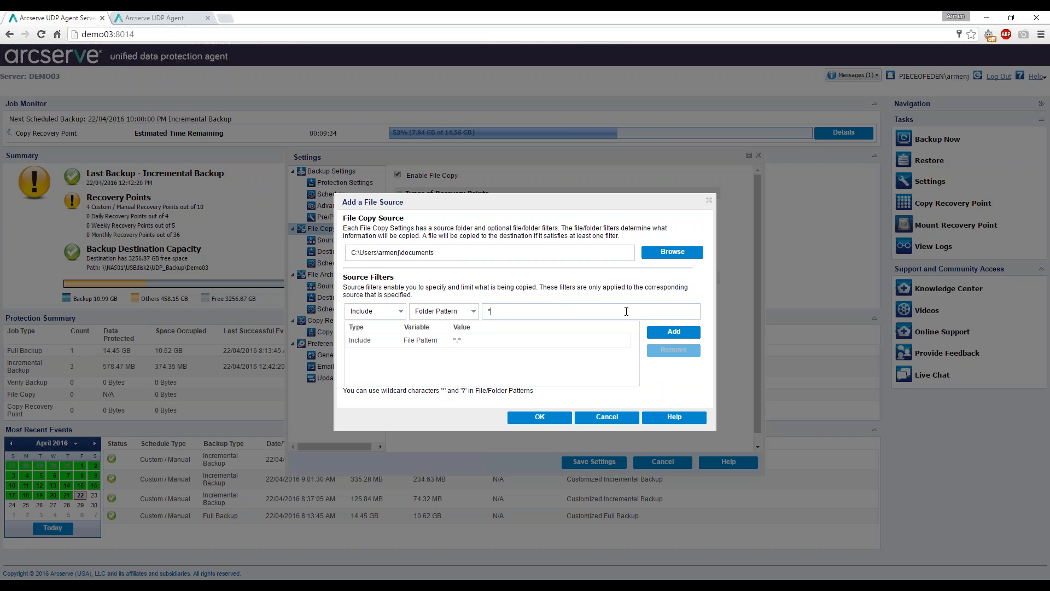
left_click(674, 332)
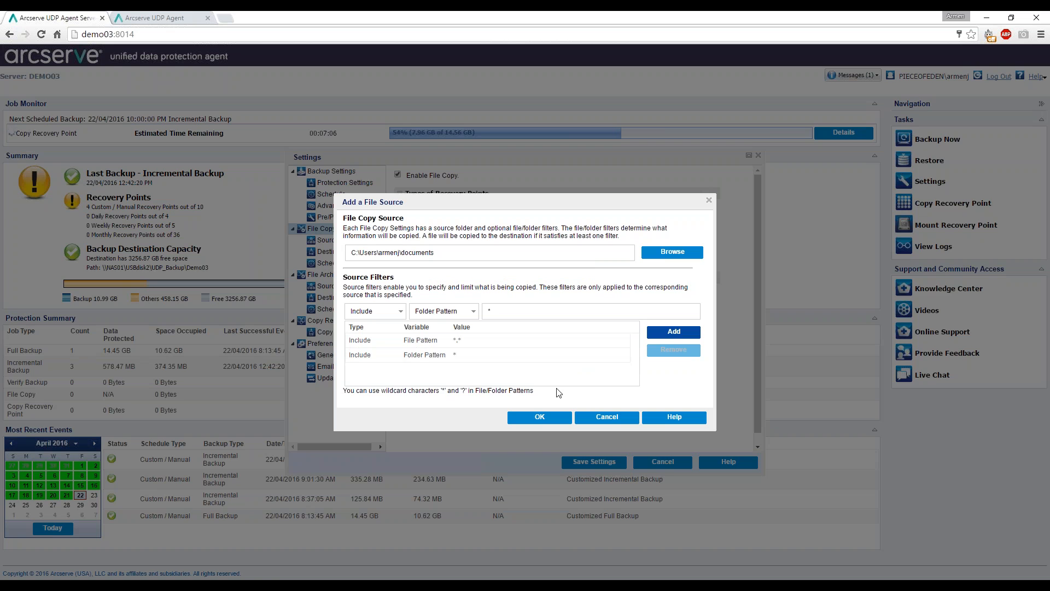
left_click(556, 314)
type(".doc*")
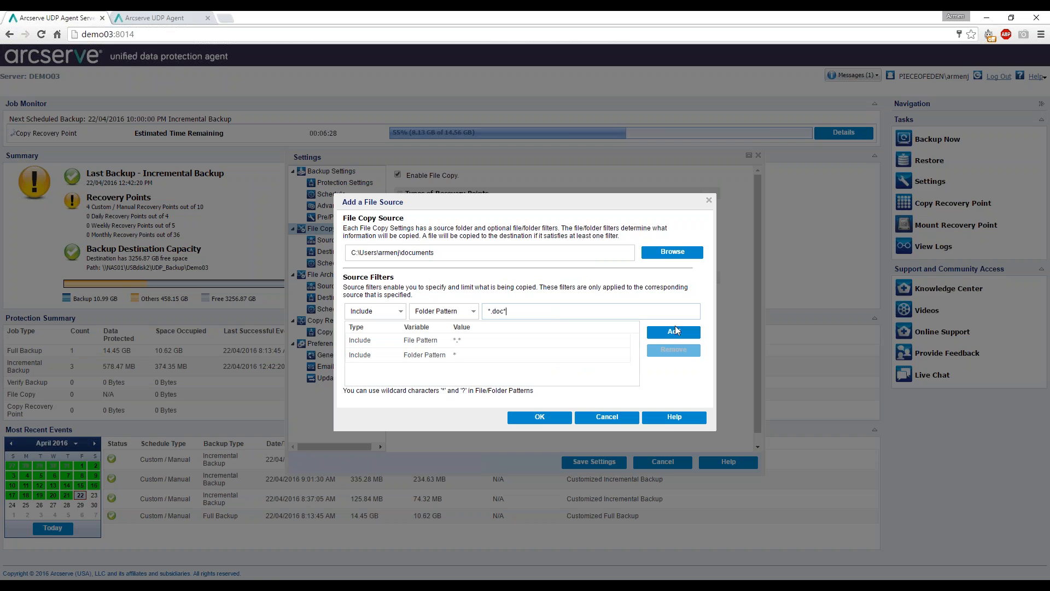
left_click(674, 331)
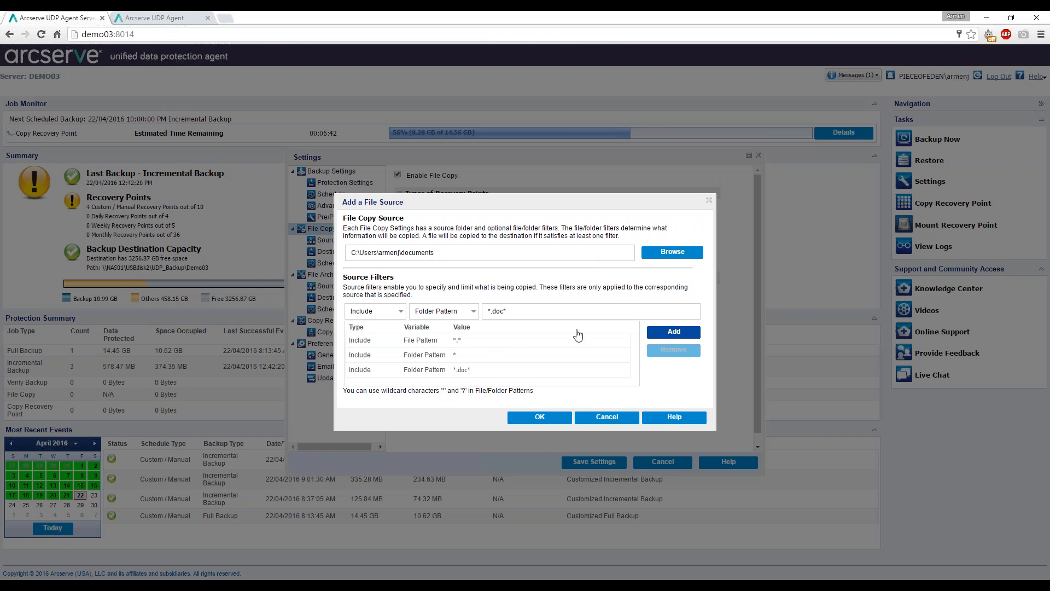
left_click(508, 371)
left_click(673, 350)
Confirm the documents folder as a file copy source with its *.* file and * folder include filters.
left_click(547, 355)
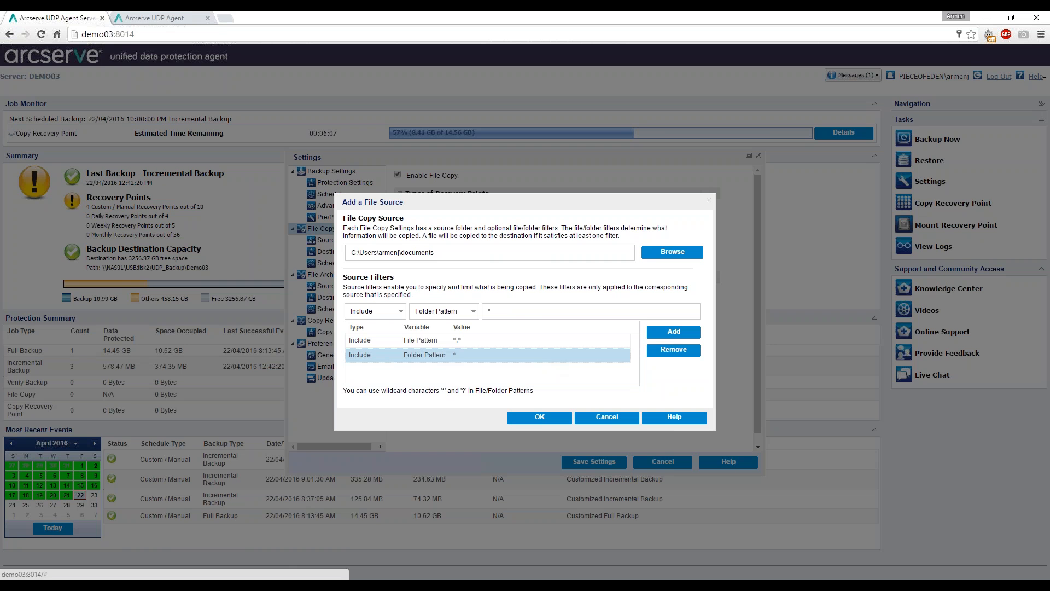
left_click(542, 417)
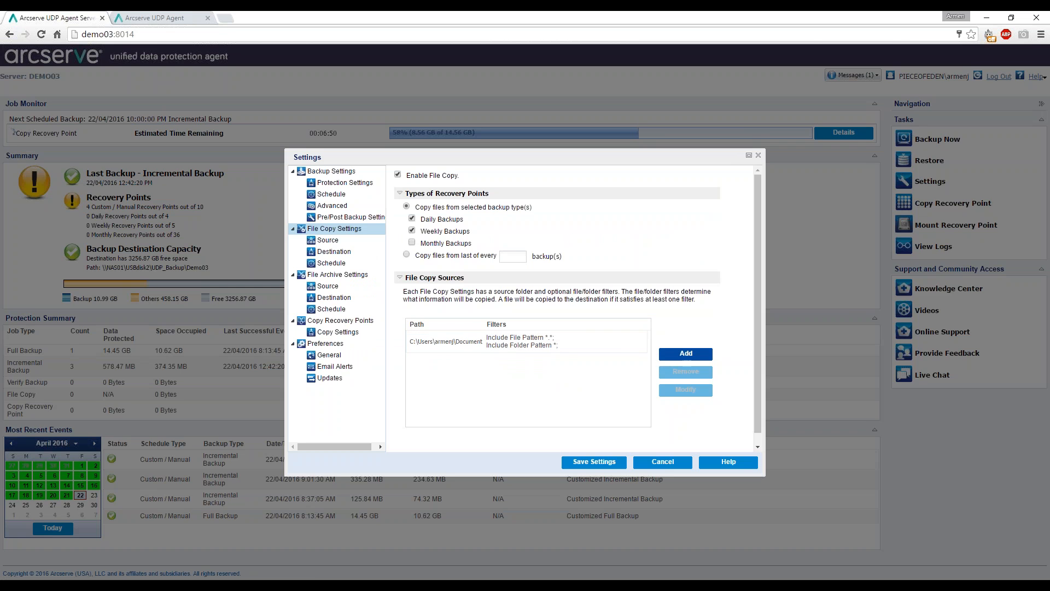
left_click(686, 354)
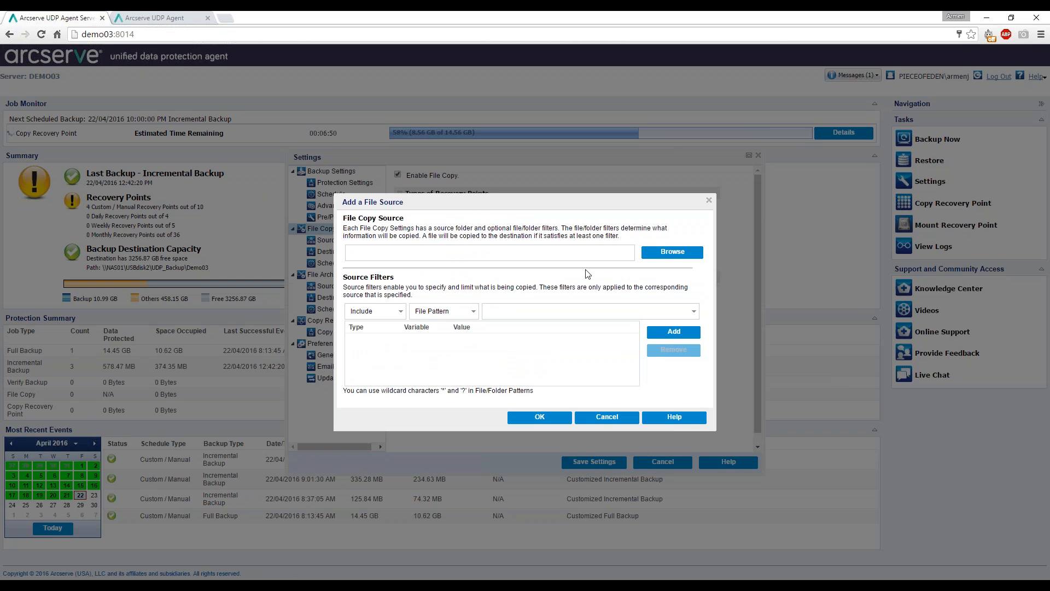
type("C:\\")
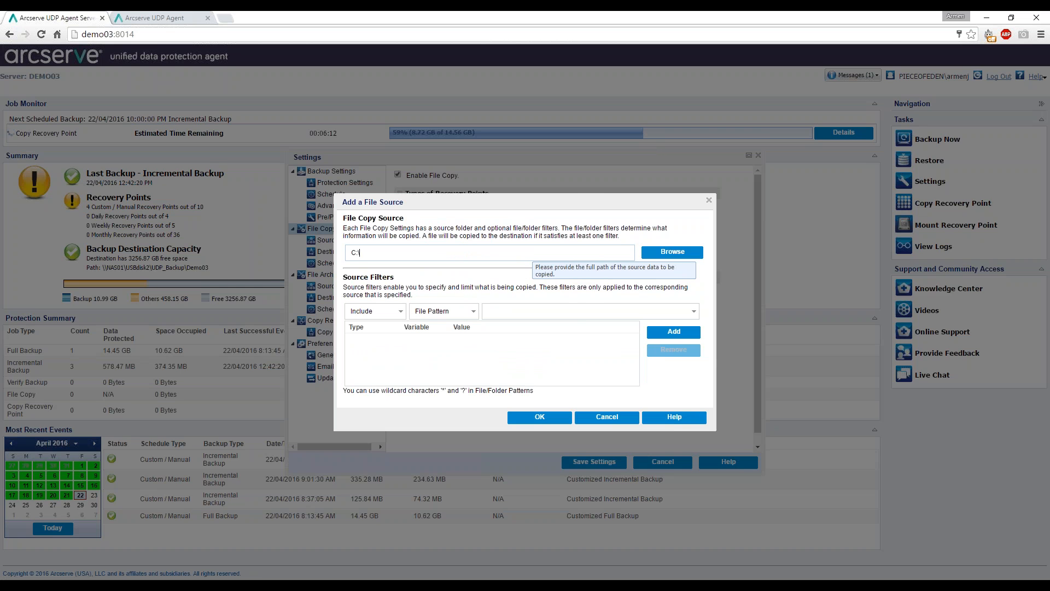
left_click(628, 417)
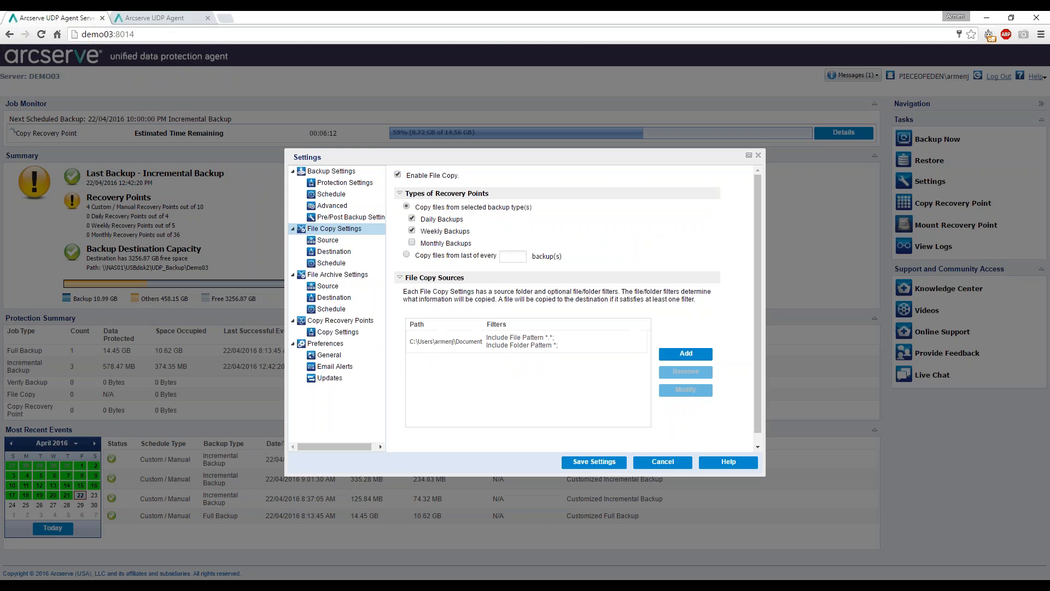
Open the destination settings for File Copy.
left_click(347, 243)
left_click(352, 250)
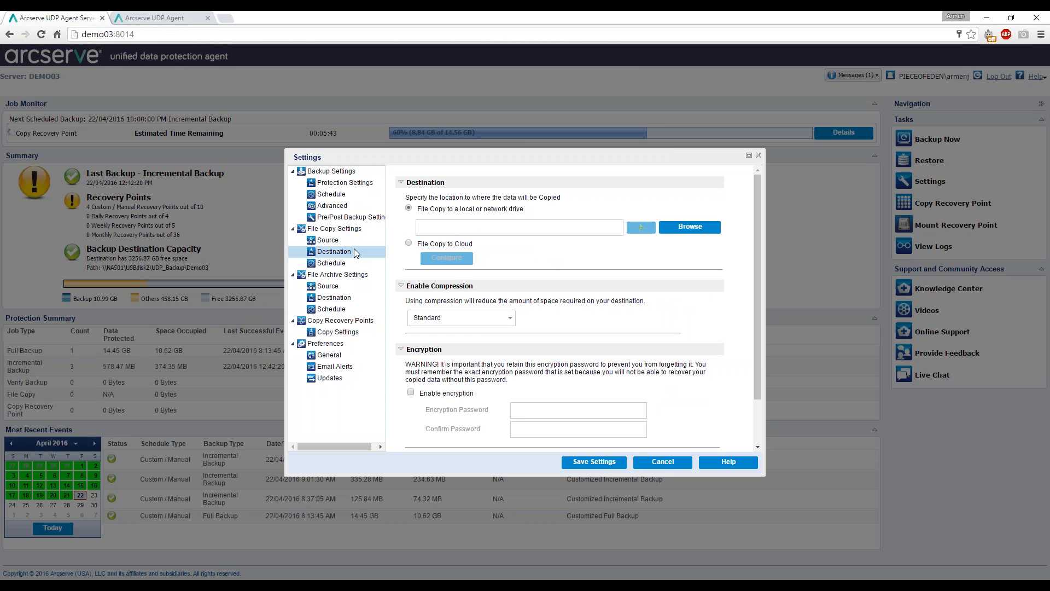
left_click(500, 224)
type("\\\\NAS01\\")
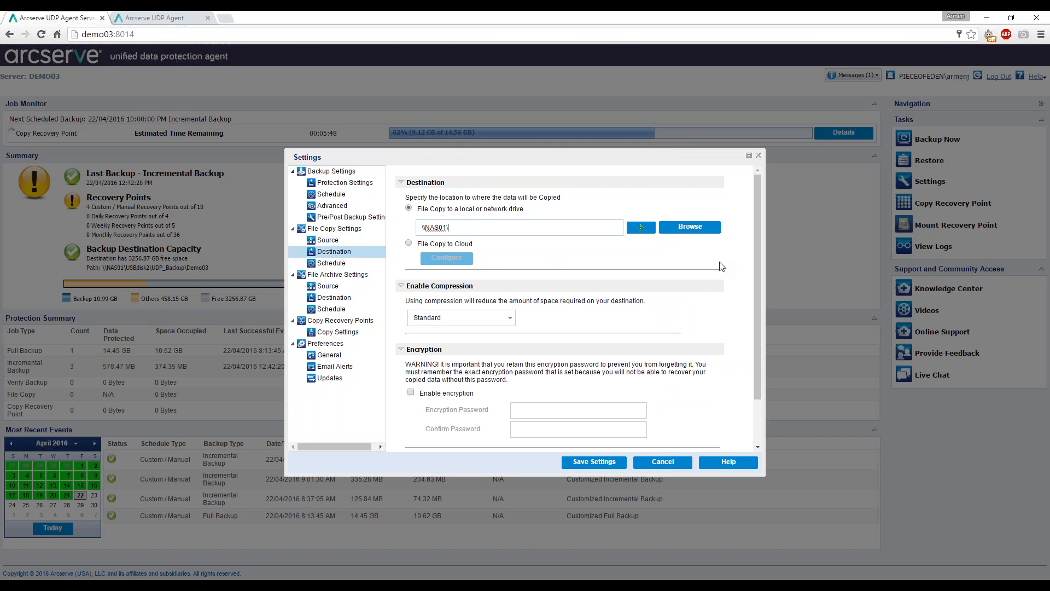
key("BackSpace")
key("BackSpace")
key("BackSpace")
key("BackSpace")
key("BackSpace")
key("BackSpace")
key("BackSpace")
type("E:\\")
key("BackSpace")
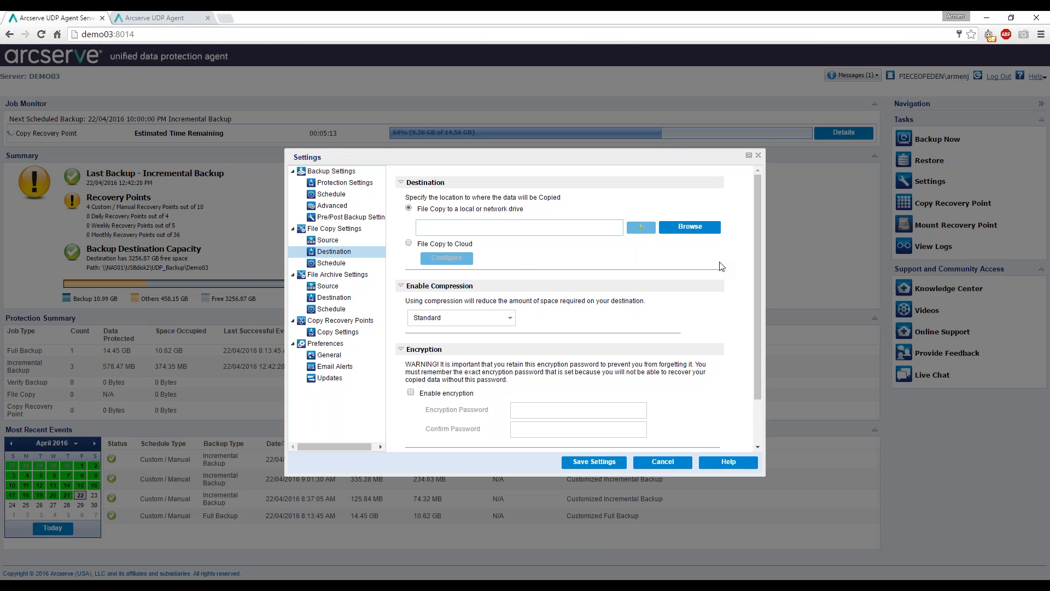
Set the File Copy destination to cloud and configure it with Amazon S3 as the storage service.
left_click(418, 244)
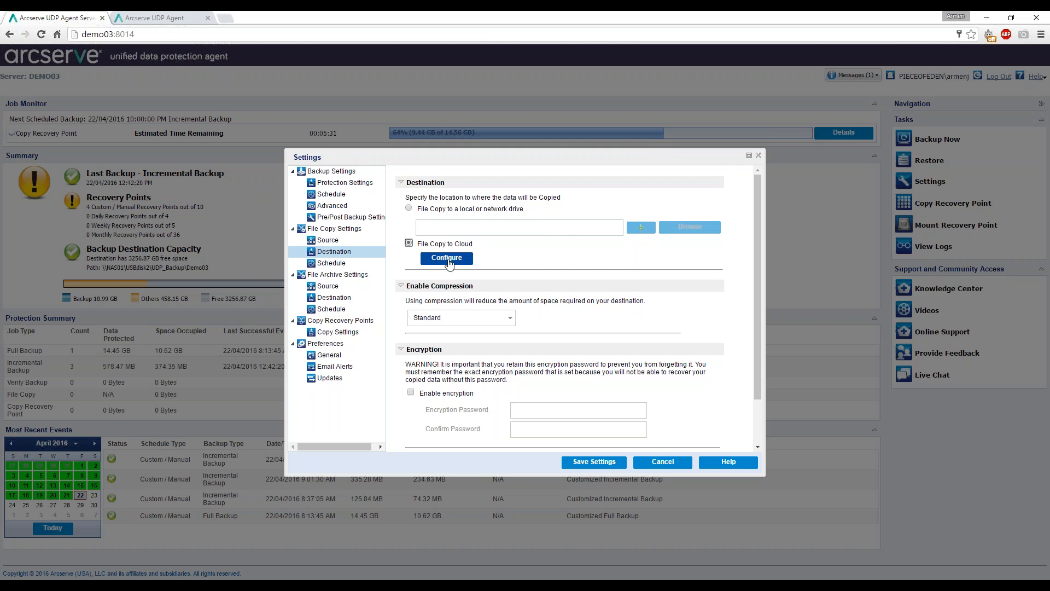
left_click(447, 257)
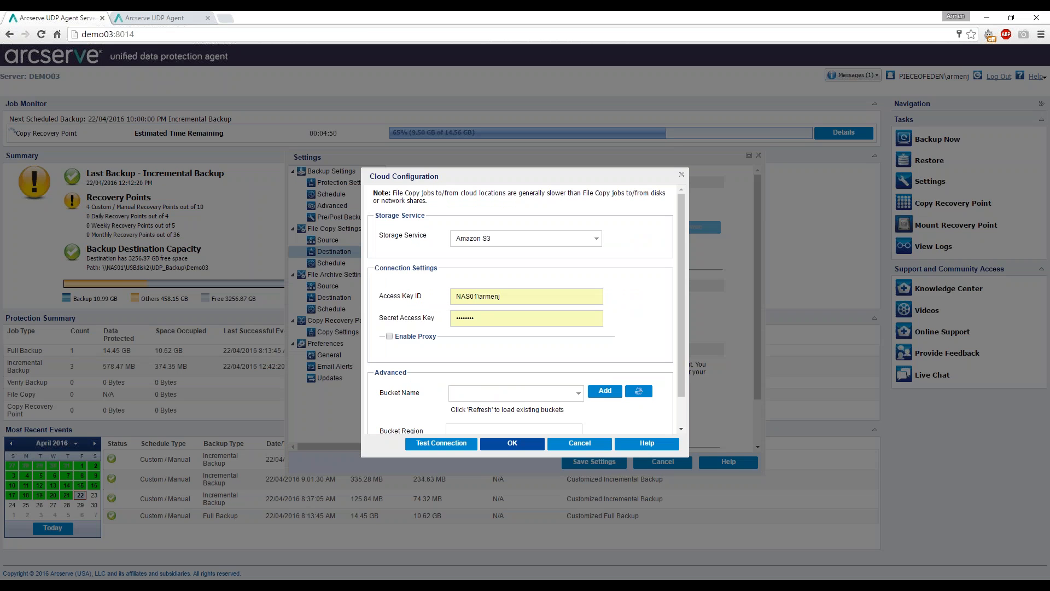
left_click(596, 239)
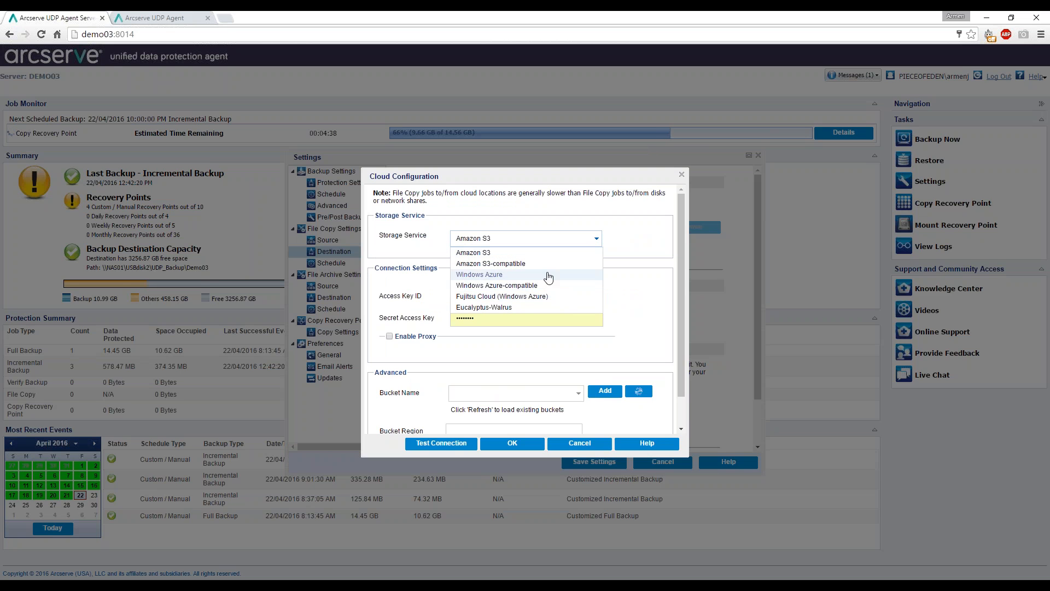
left_click(573, 253)
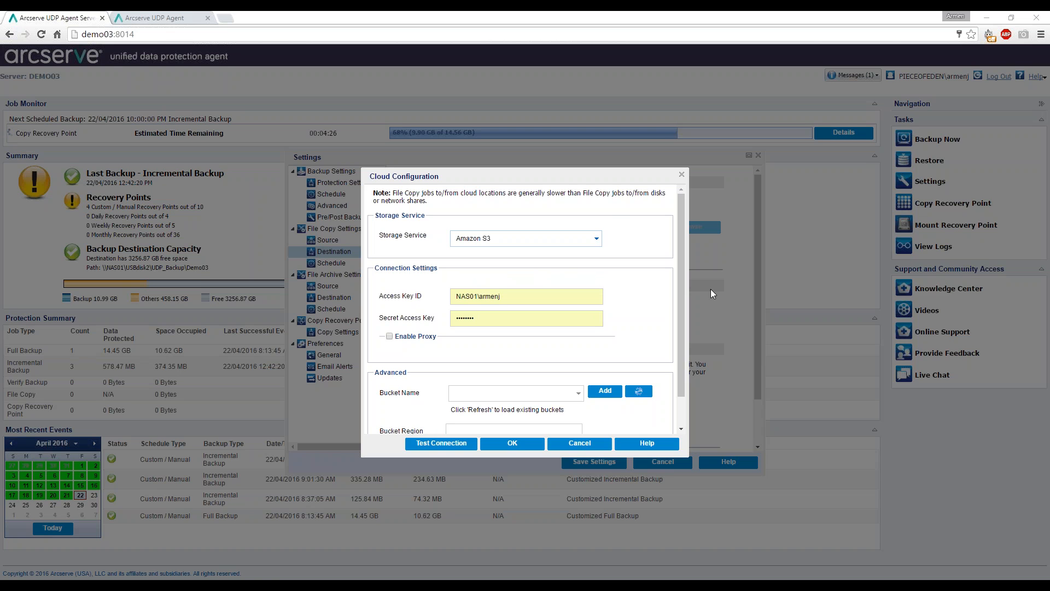
Replace the prefilled cloud credentials by pasting the Amazon S3 access key ID and secret access key.
left_click_drag(525, 296, 412, 295)
key("BackSpace")
key("alt+Tab")
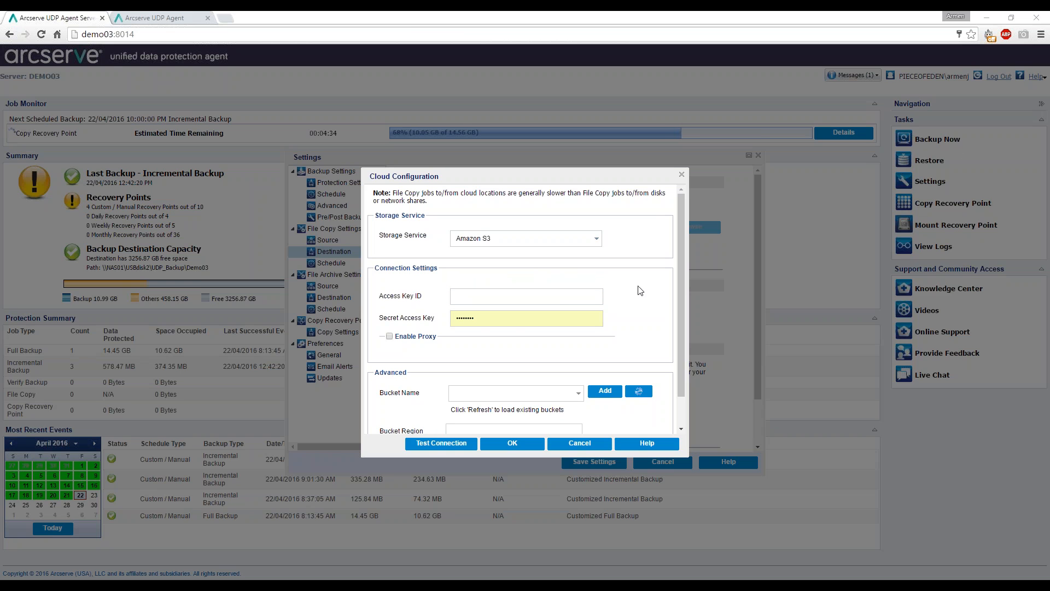
key("alt+Tab")
key("ctrl+v")
left_click(509, 321)
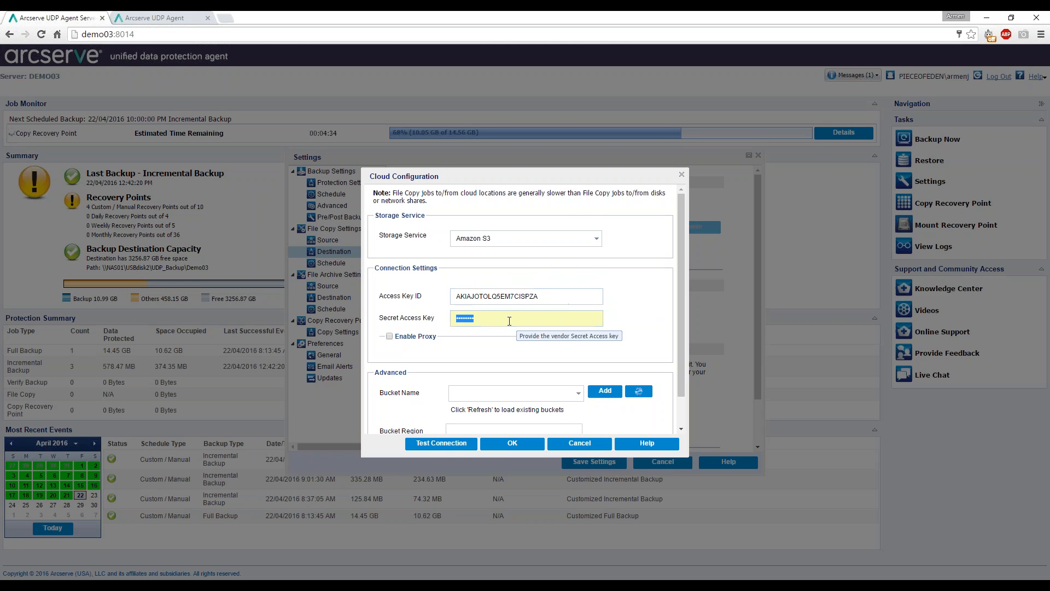
key("alt+Tab")
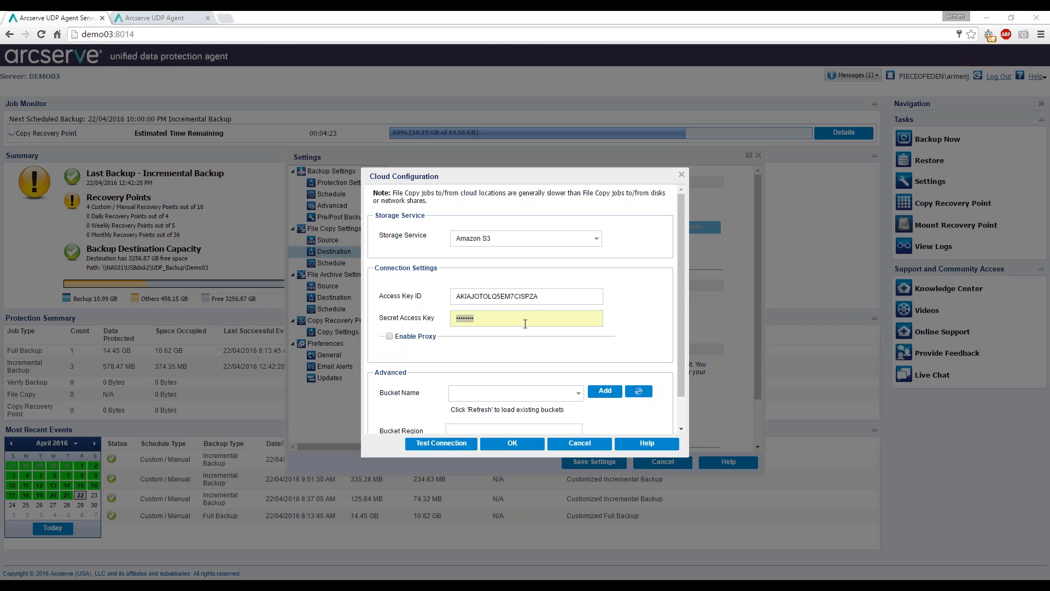
key("alt+Tab")
key("ctrl+v")
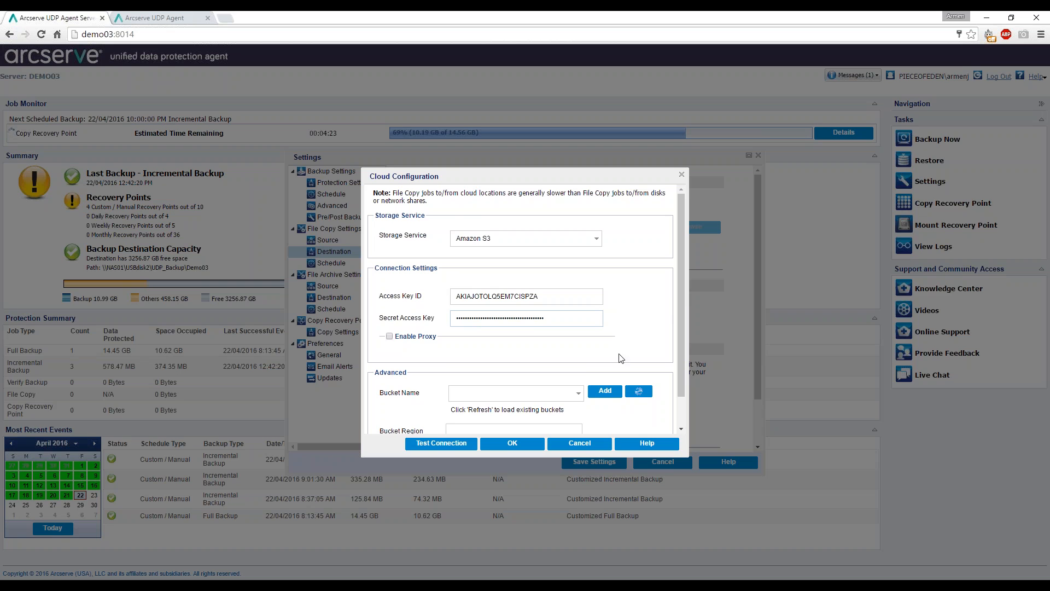
Load the existing Amazon S3 buckets and choose arcserve-demo03-arcserveudptest as the bucket.
left_click_drag(681, 303, 684, 359)
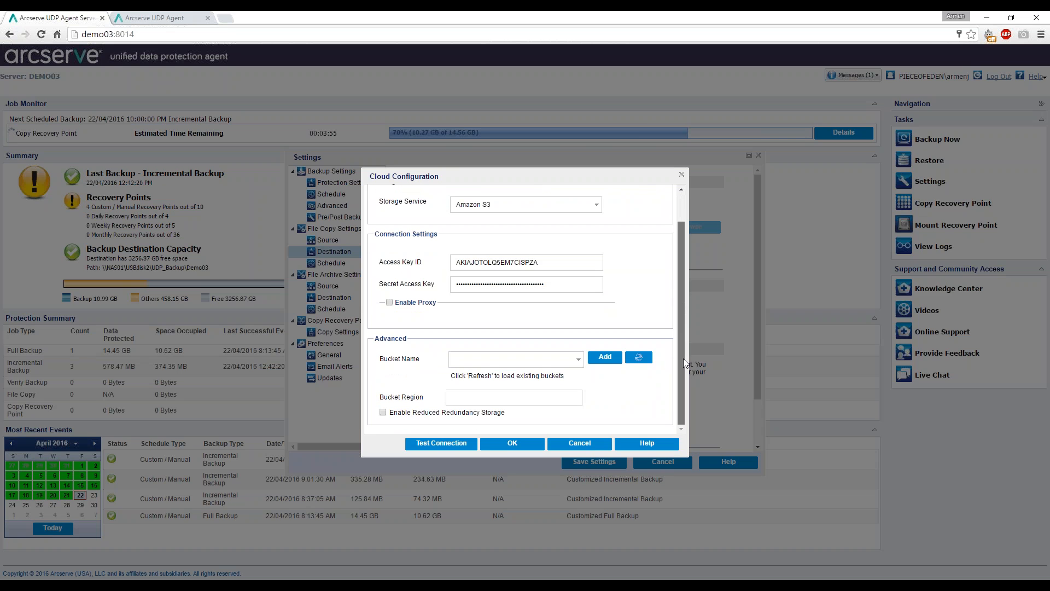
left_click(638, 359)
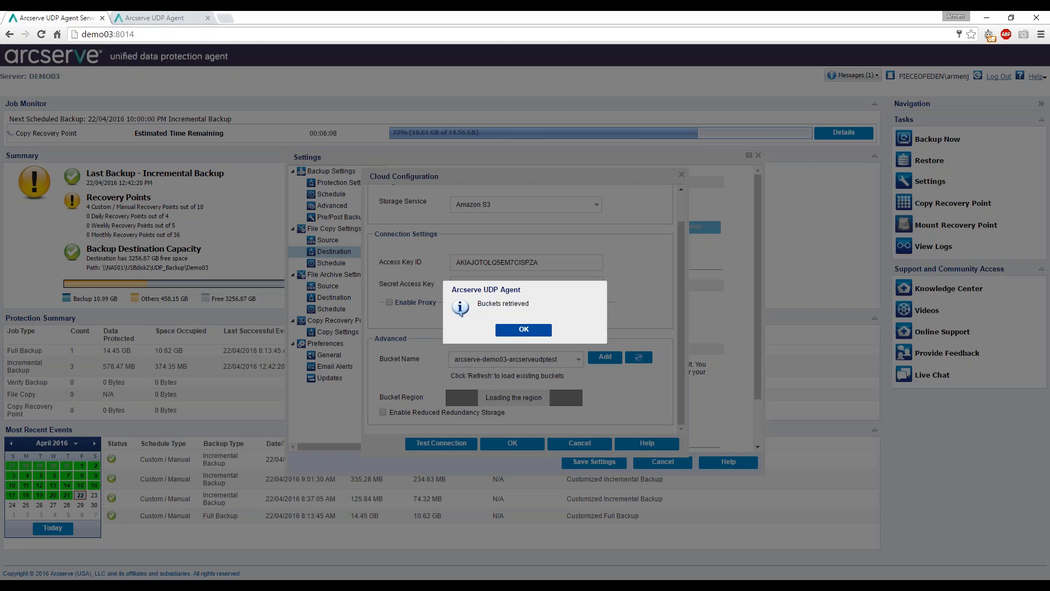
left_click(524, 330)
left_click(553, 361)
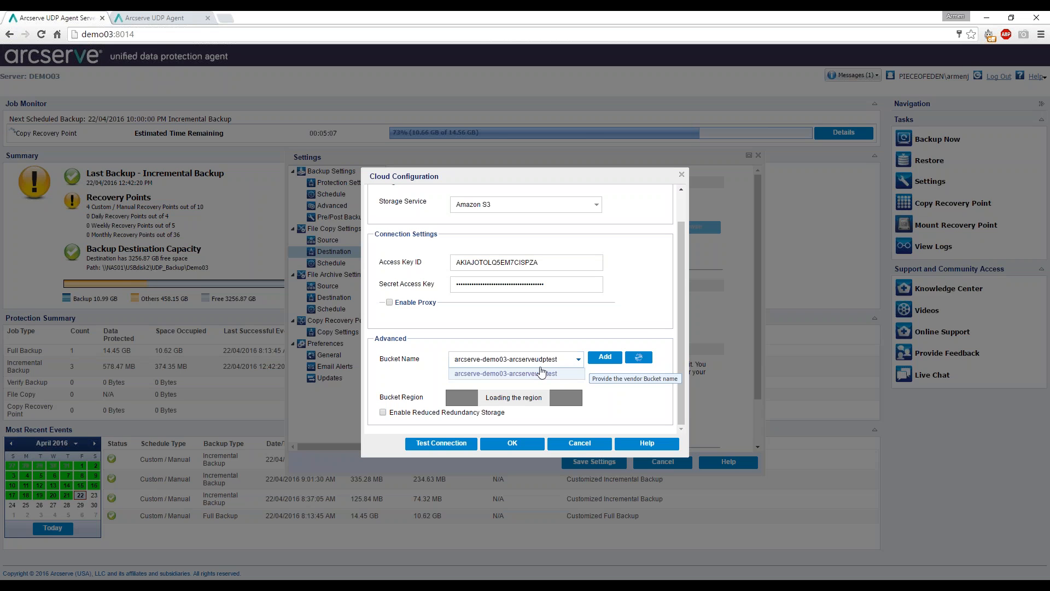
left_click(565, 371)
left_click(605, 356)
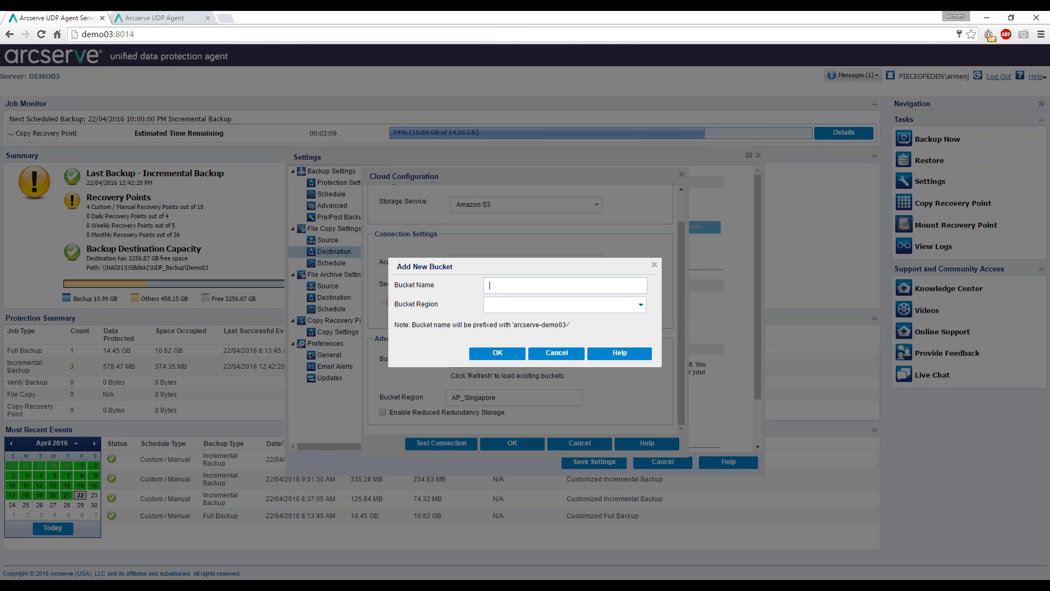
left_click(634, 304)
left_click(640, 305)
left_click(557, 354)
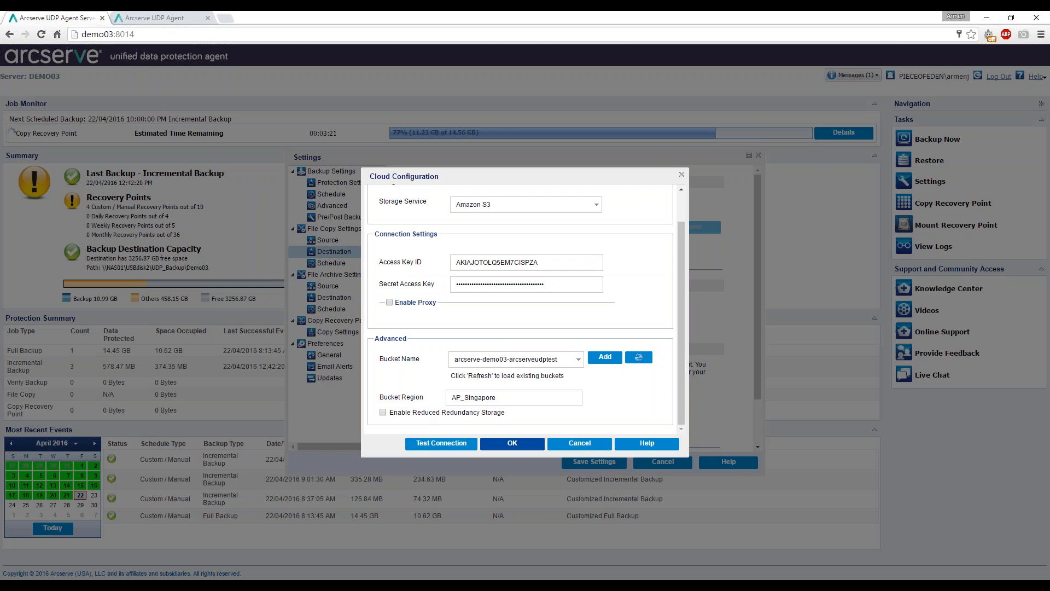
Confirm the cloud configuration and decline saving its credentials in the browser.
left_click(512, 444)
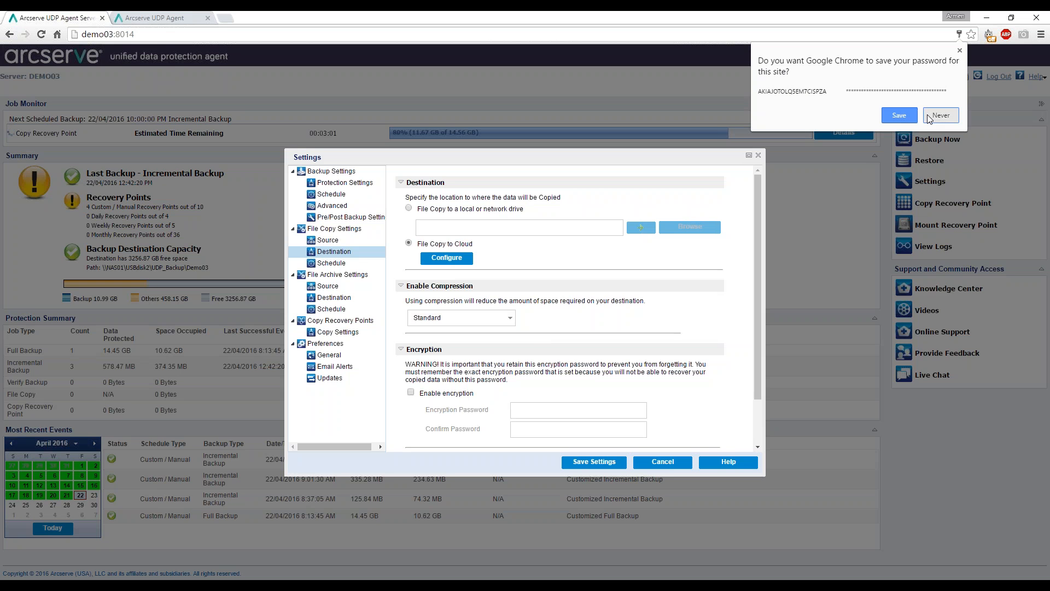
left_click(941, 115)
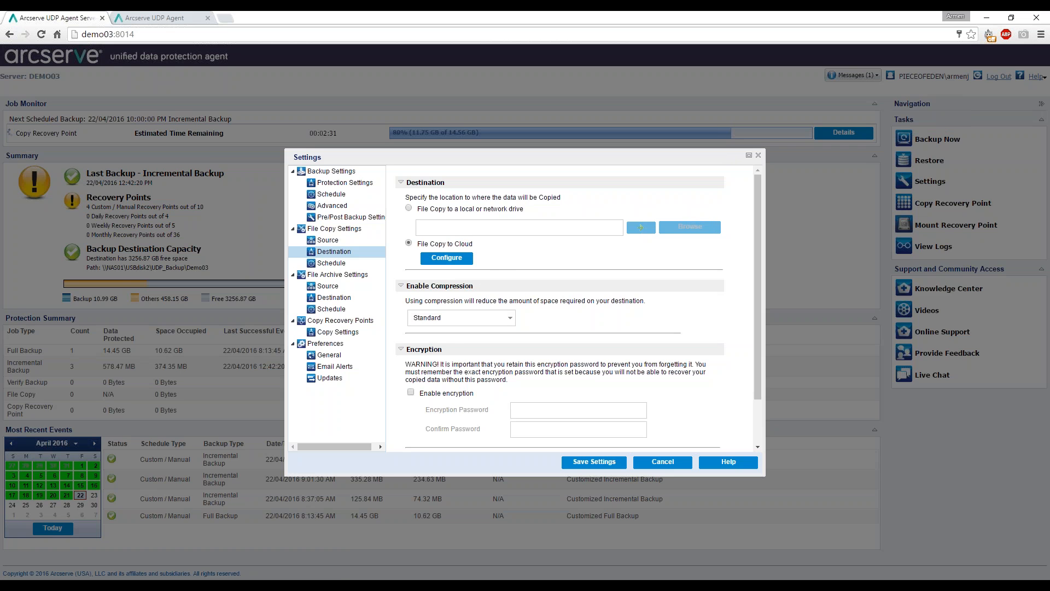
Set File Copy retention to keep the 5 most recent file copies.
left_click_drag(758, 296, 765, 340)
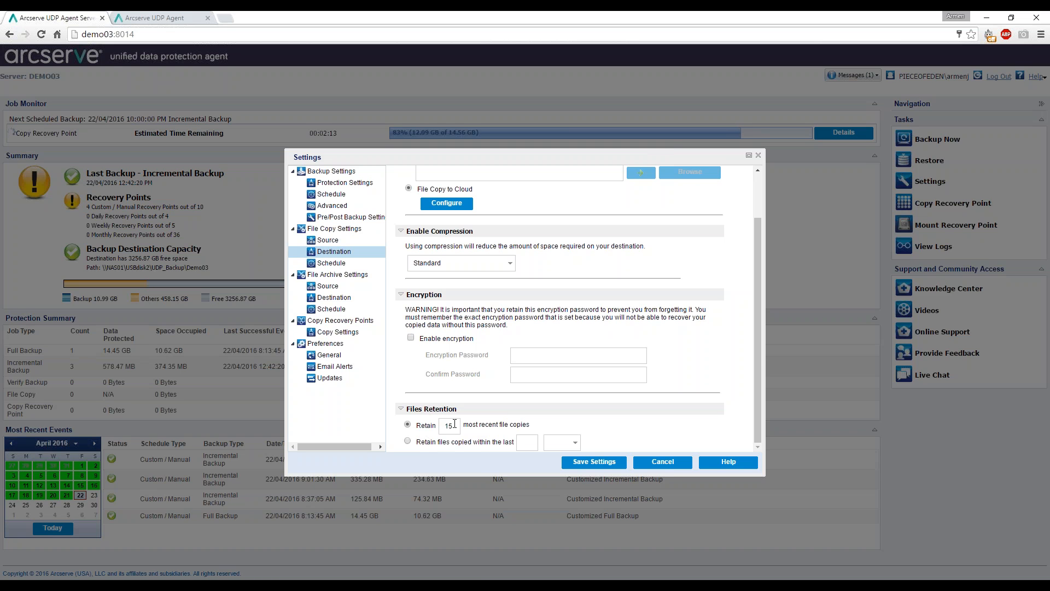
left_click(416, 443)
left_click(576, 442)
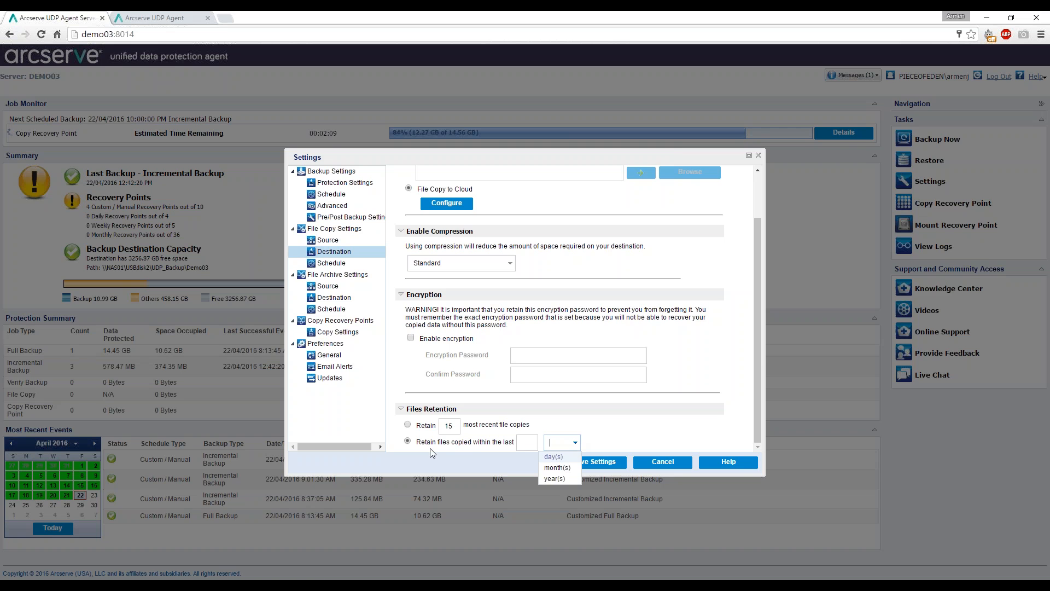
left_click(426, 426)
left_click_drag(455, 426, 402, 426)
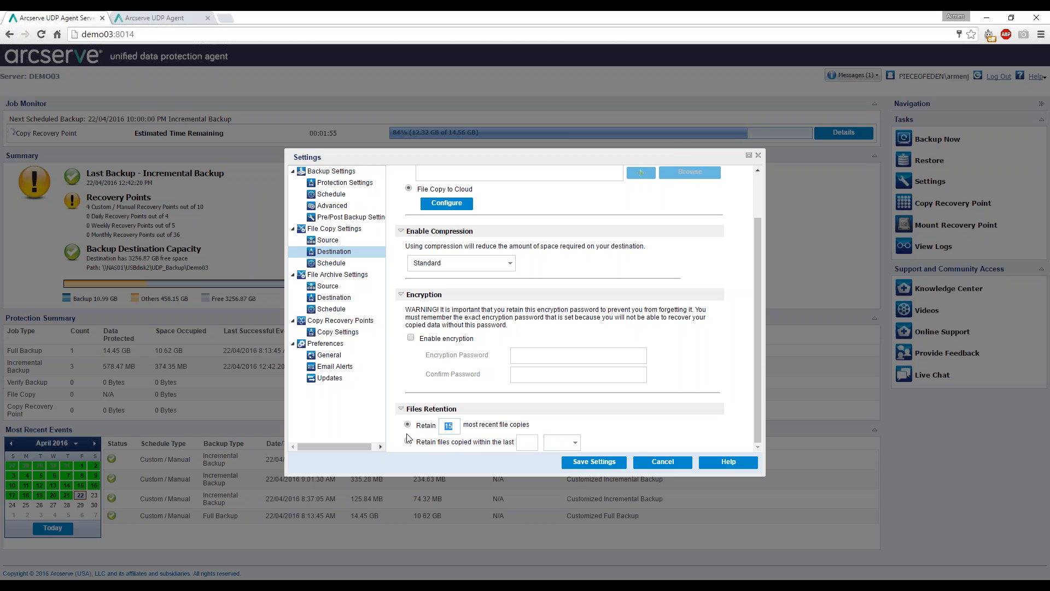
type("5")
Set the File Copy schedule to copy files immediately after recovery points are generated.
left_click(333, 265)
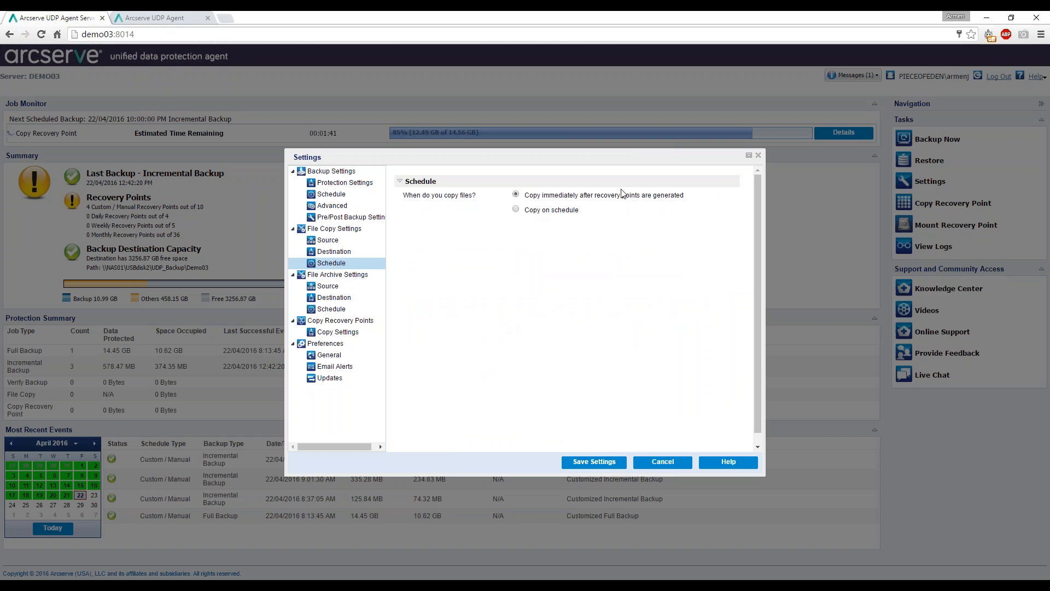
left_click(566, 212)
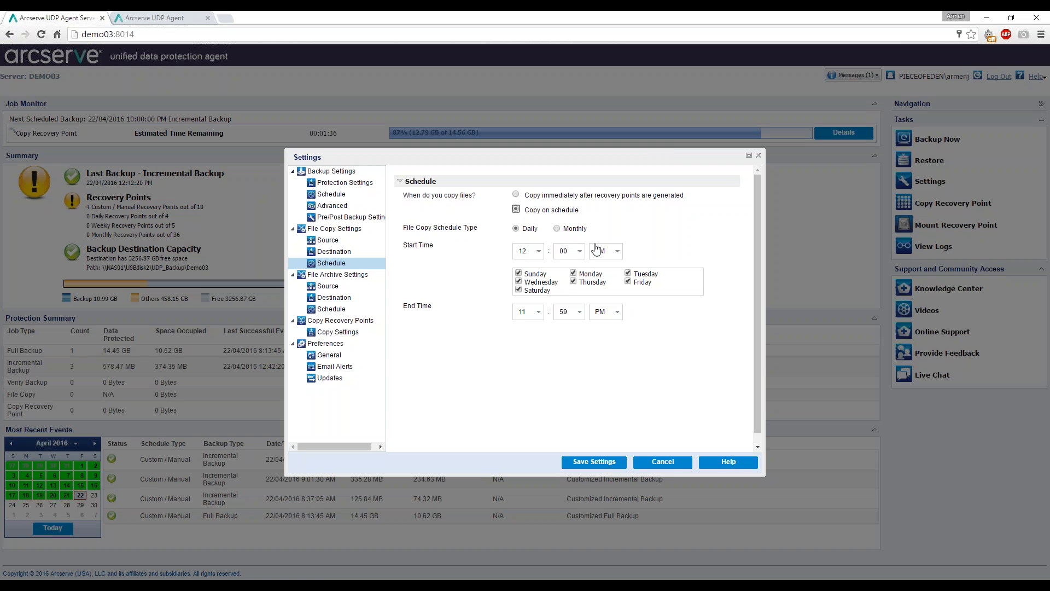
left_click(558, 197)
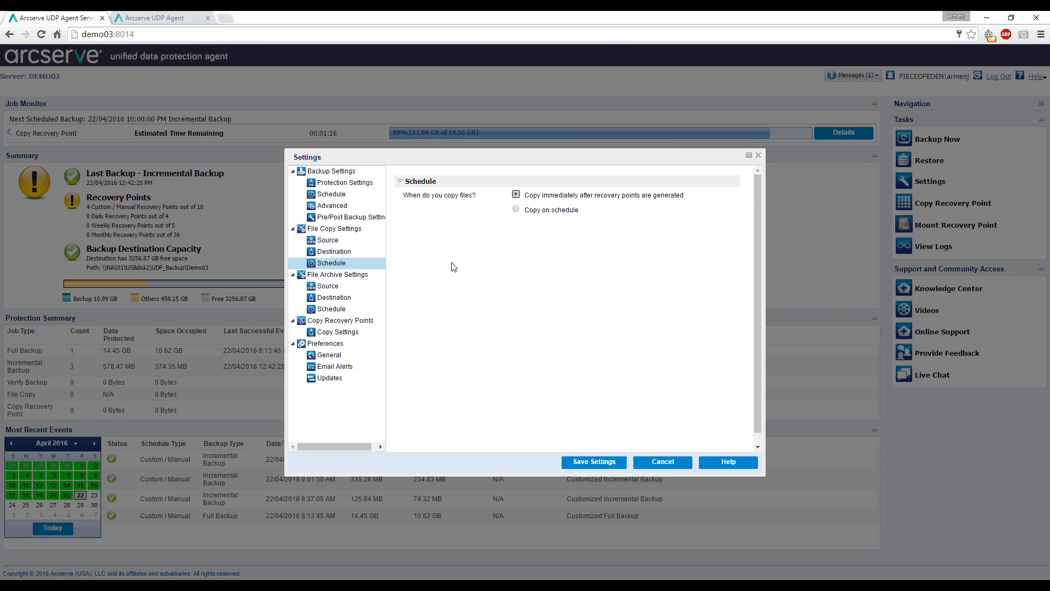
Enable File Archive and start adding an archive source with the path of the user profile's documents folder on C:.
left_click(330, 285)
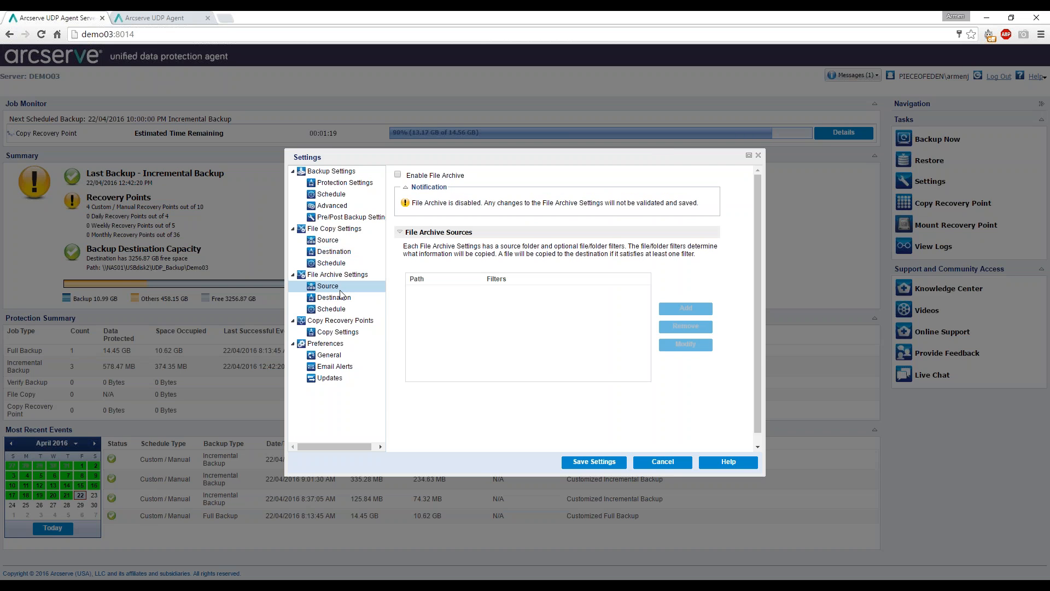
left_click(398, 175)
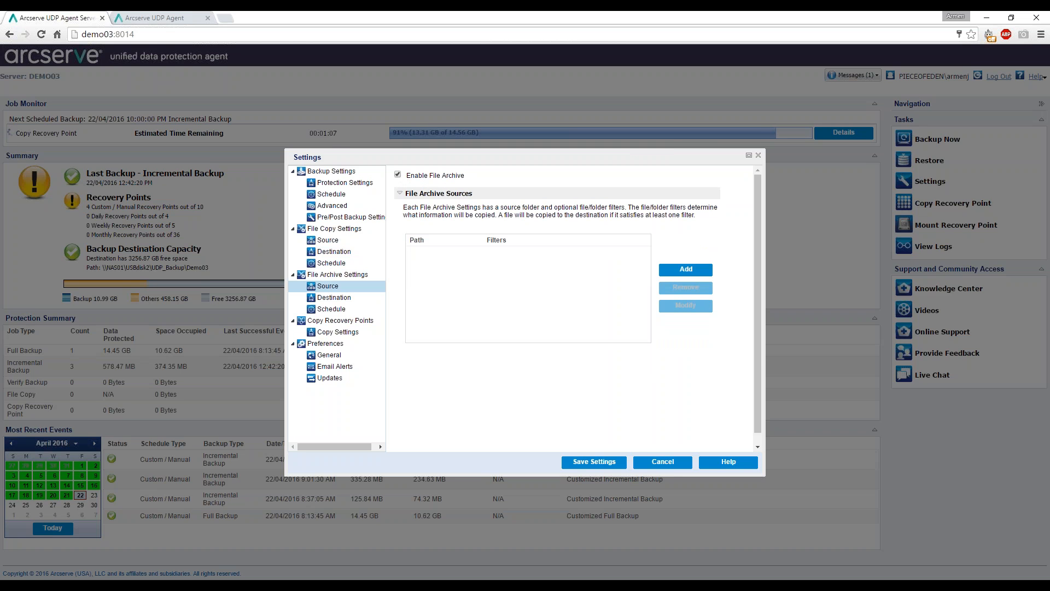
left_click(678, 271)
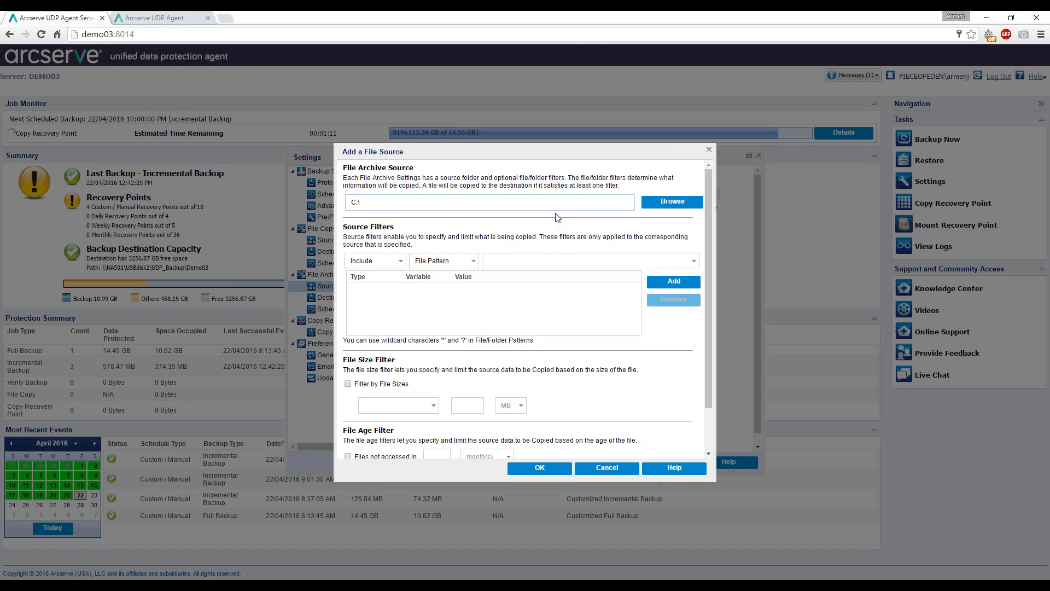
type("C:\\users\\armenj\\documents")
Add a source filter to the archive source that includes the file pattern *.pdf.
left_click(572, 265)
type("*.pdf")
left_click(674, 281)
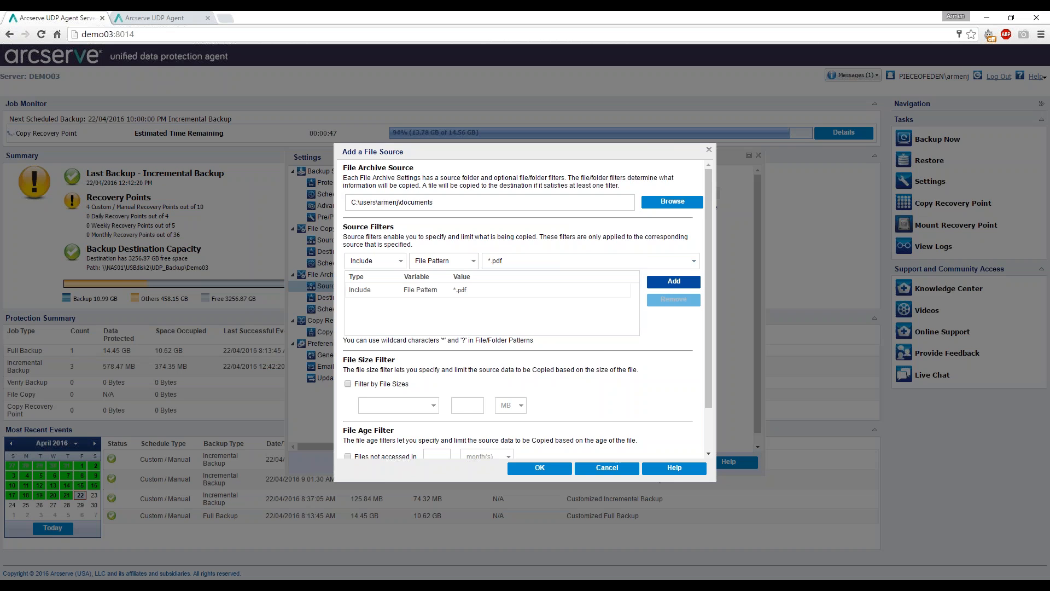
Enable the archive source's file size filter for files greater than 1 MB.
left_click_drag(706, 264, 714, 330)
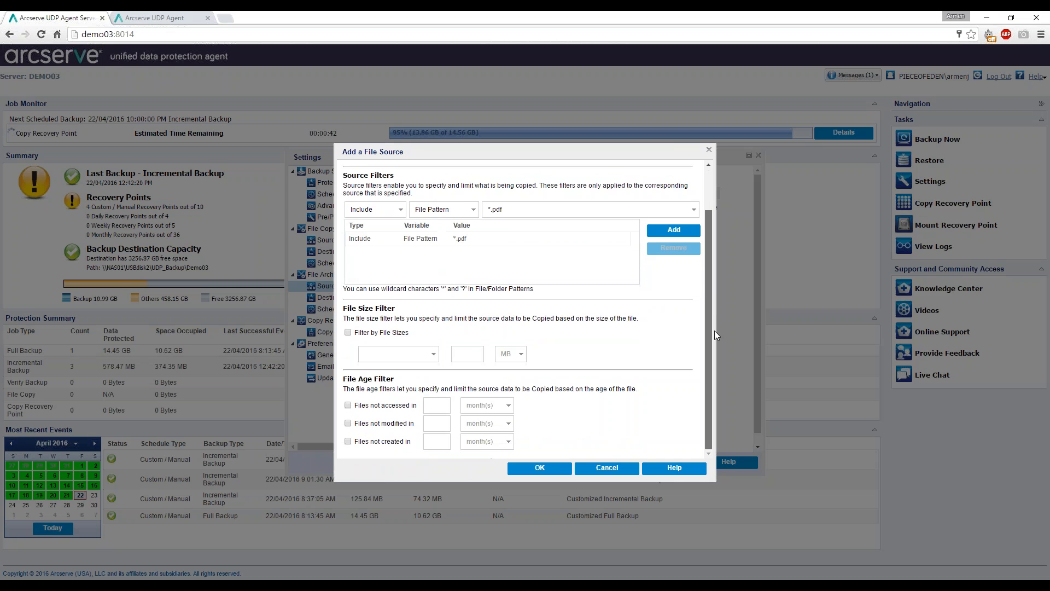
left_click(388, 334)
left_click(437, 355)
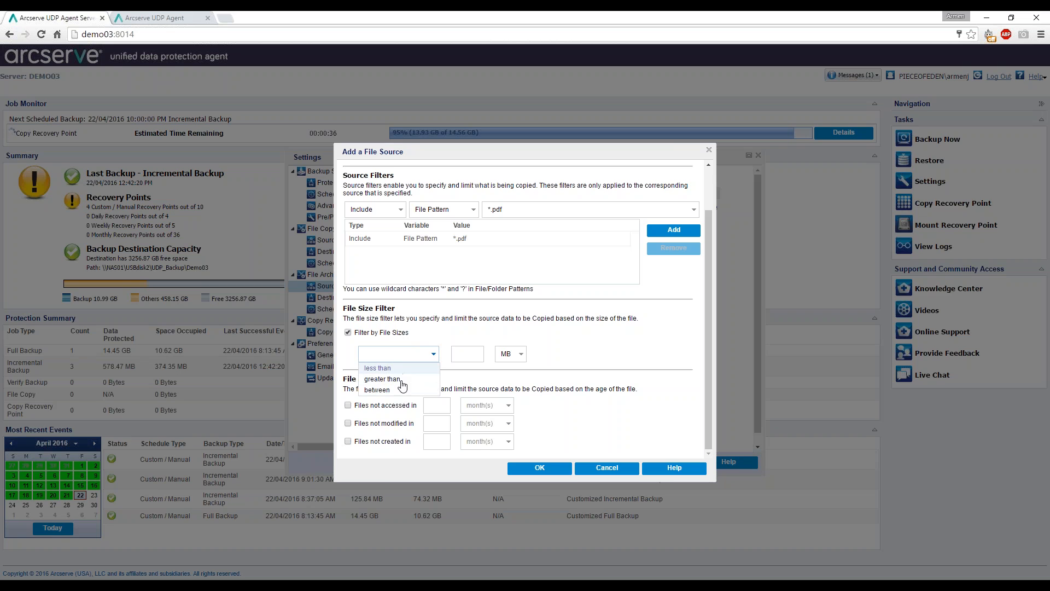
left_click(378, 390)
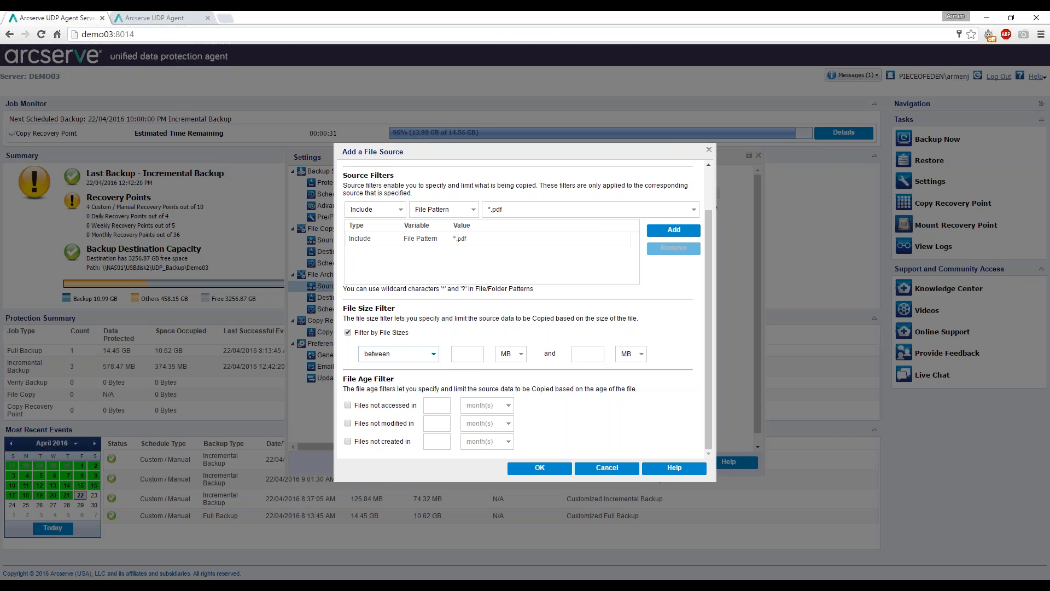
left_click(411, 355)
left_click(381, 379)
type("1")
Filter the archive source to files not accessed in 3 months, disable the file size filter, and confirm the source.
left_click(384, 405)
left_click(484, 405)
left_click(477, 416)
left_click(484, 405)
left_click(477, 430)
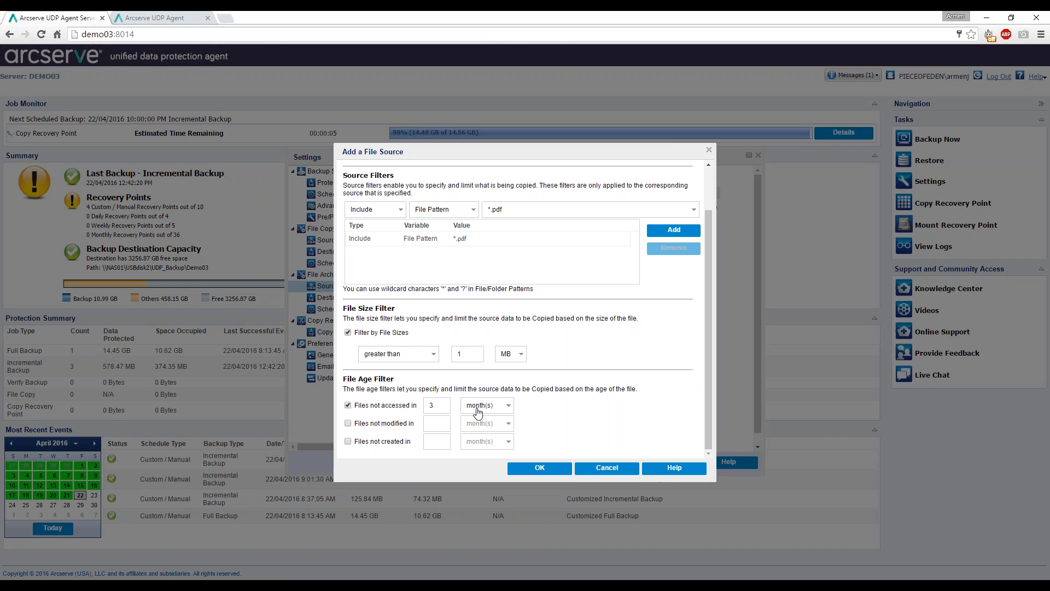
left_click(347, 332)
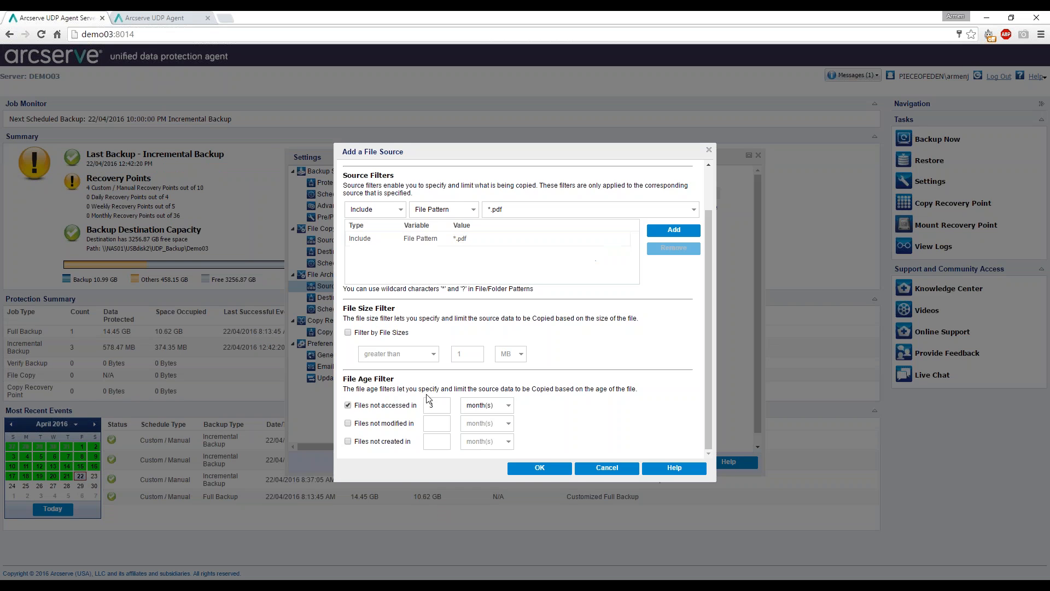
left_click(541, 469)
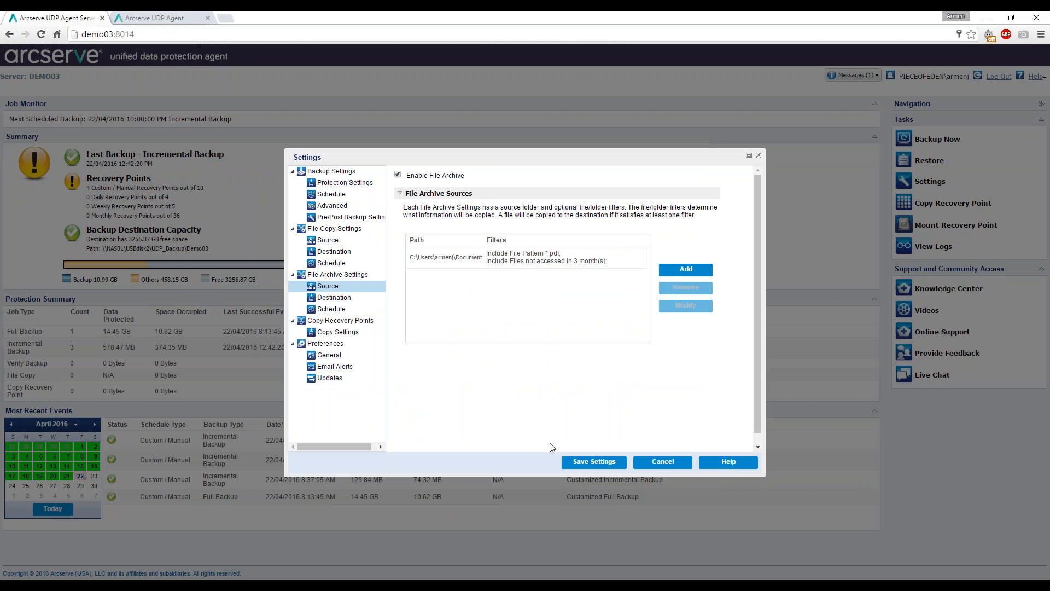
Open the File Archive destination settings, examine the available cloud storage services, and cancel the cloud configuration.
left_click(333, 297)
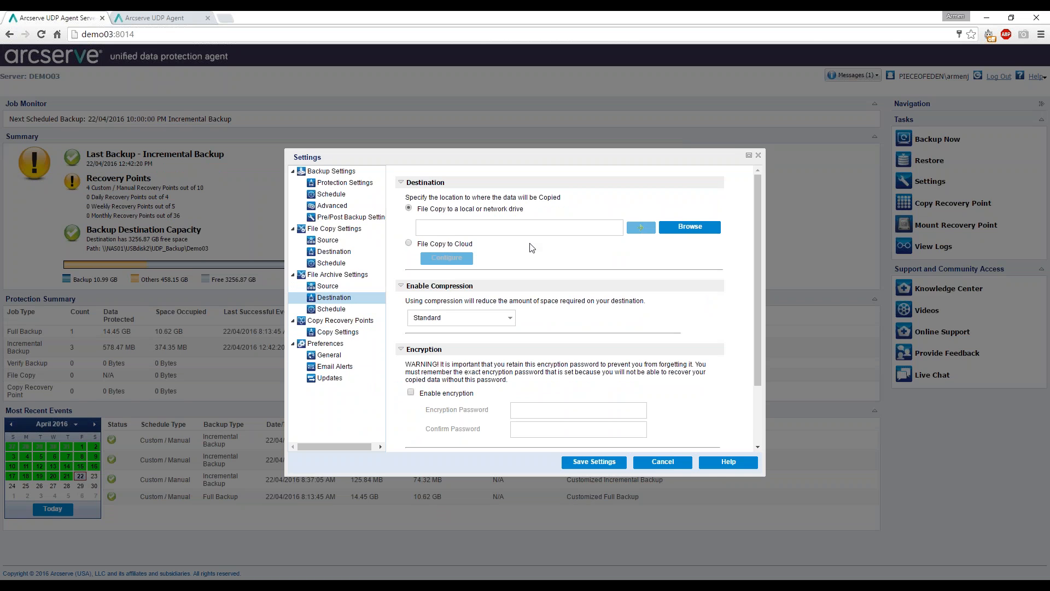
left_click(409, 243)
left_click(456, 258)
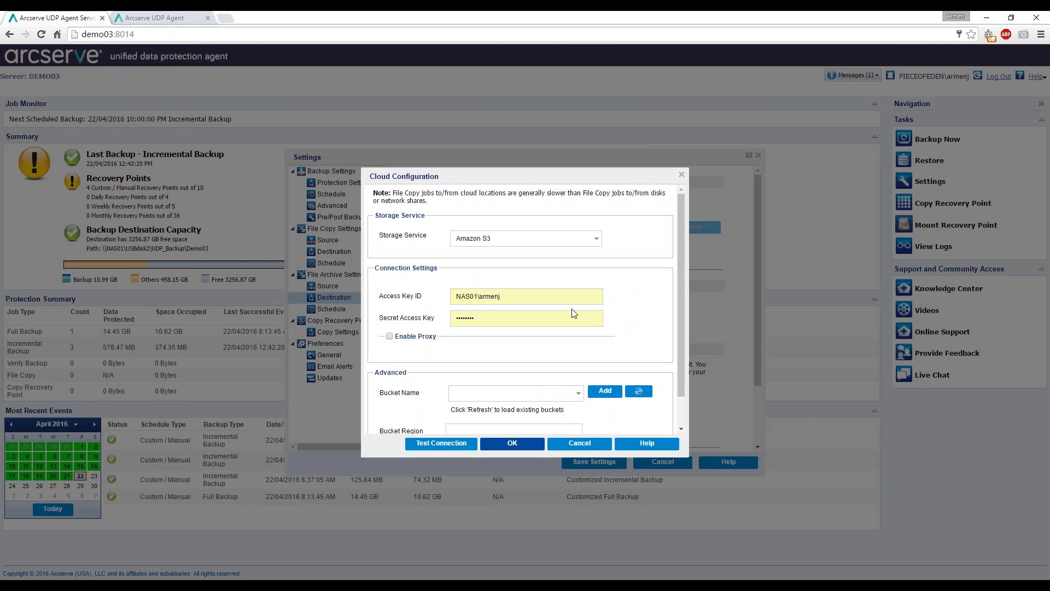
left_click(596, 239)
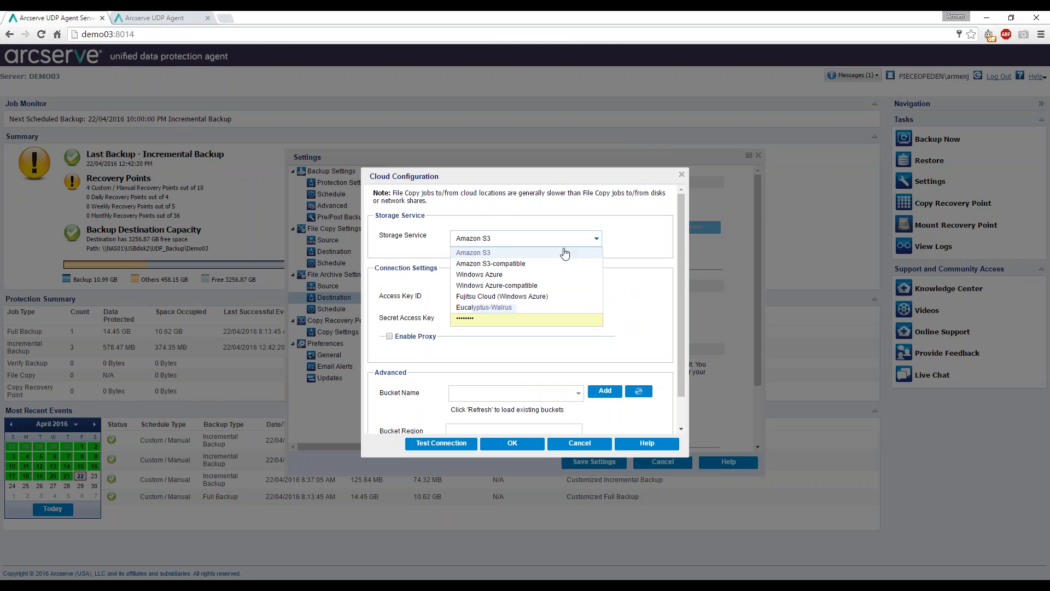
left_click(588, 238)
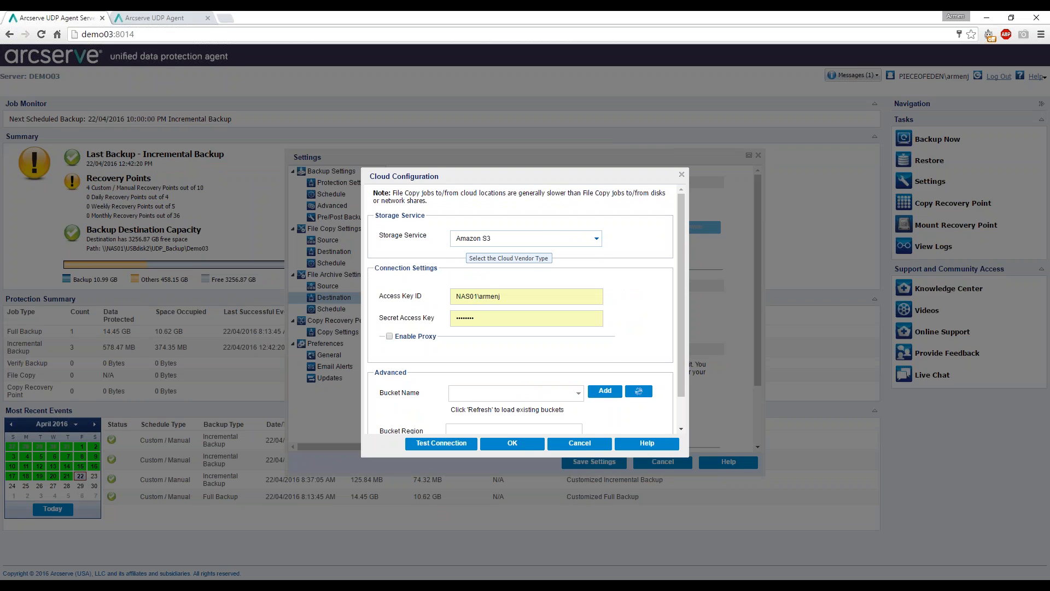
left_click(580, 443)
Set the File Archive destination to the network path \\NAS01\USBdisk1\, connect to it, and review the encryption and retention options.
left_click(486, 213)
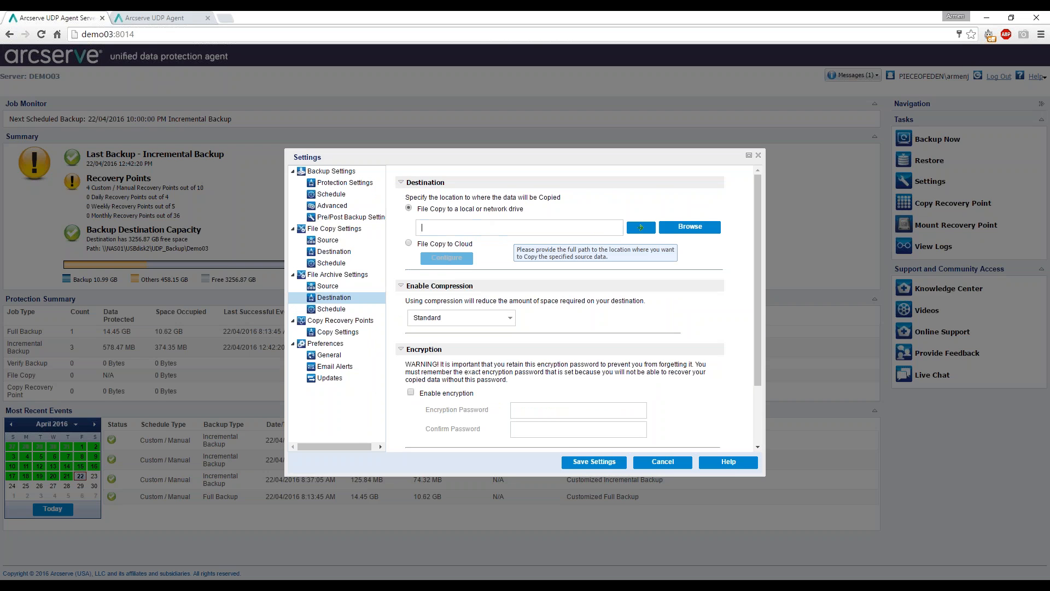
type("\\\\NAS01\\USBdisk1\\")
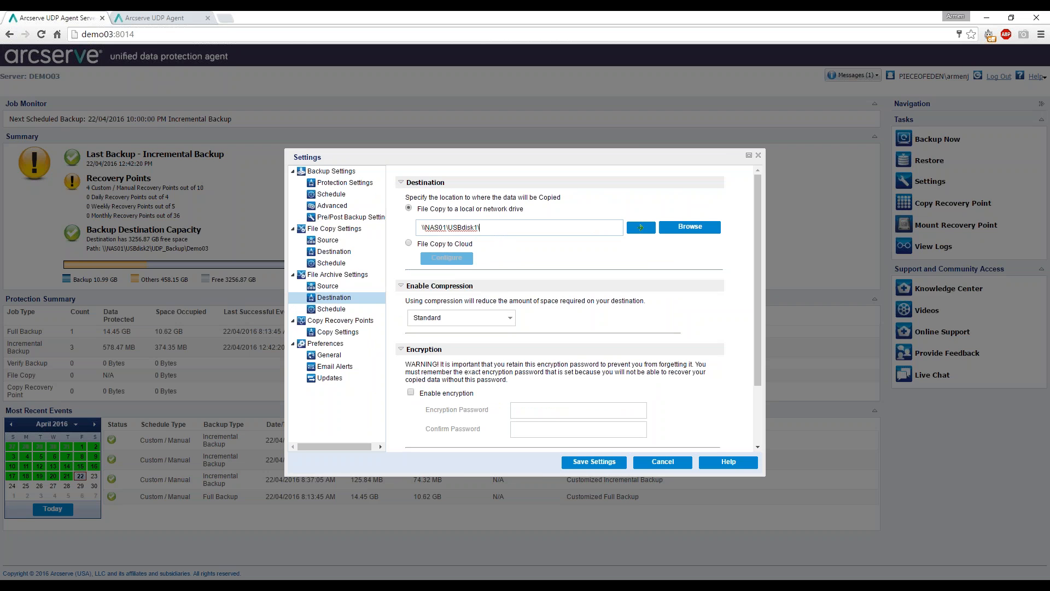
left_click(639, 226)
left_click(503, 361)
left_click_drag(757, 336, 753, 416)
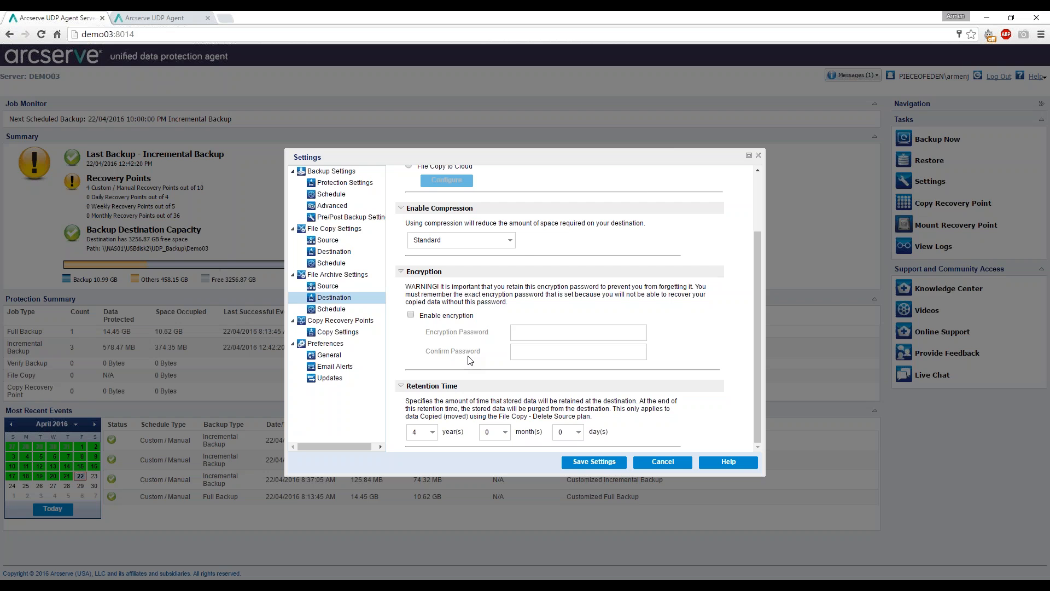
Review the File Archive schedule, keep it daily at 6:00 AM on every weekday, and save all settings.
left_click(352, 310)
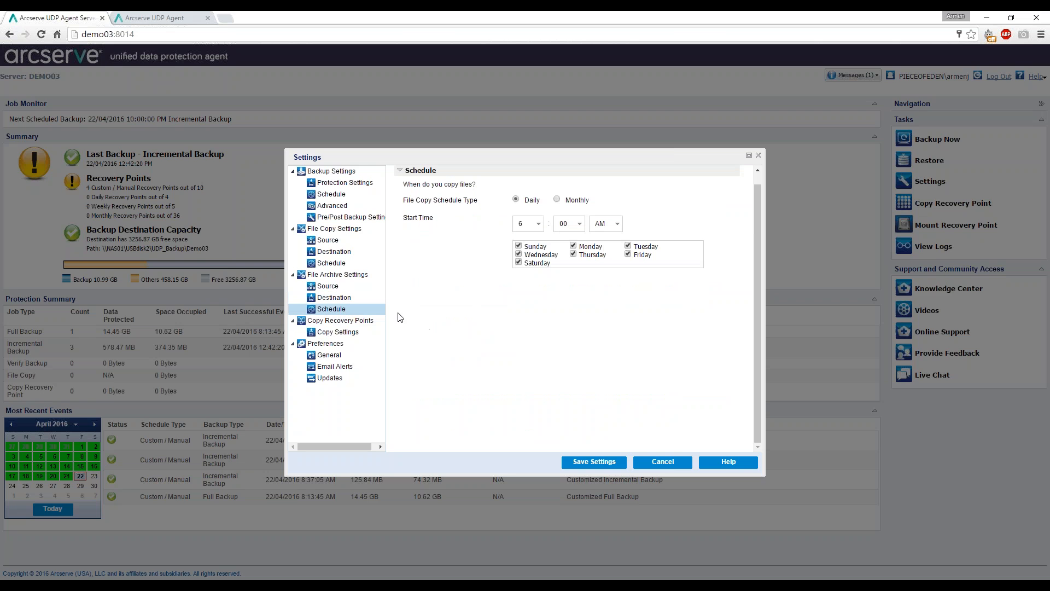
left_click_drag(757, 238, 759, 192)
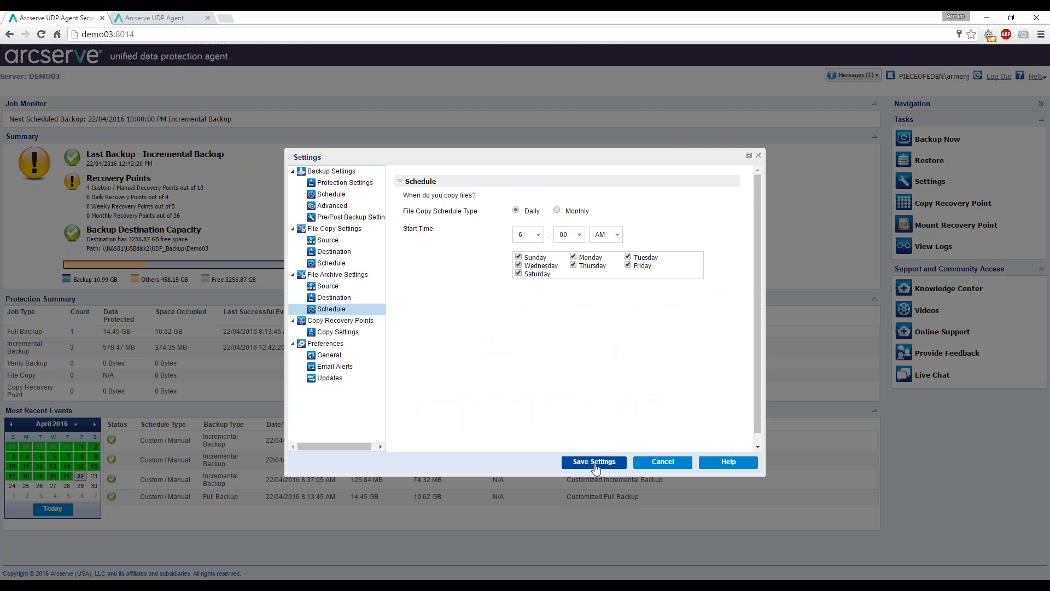
left_click(594, 463)
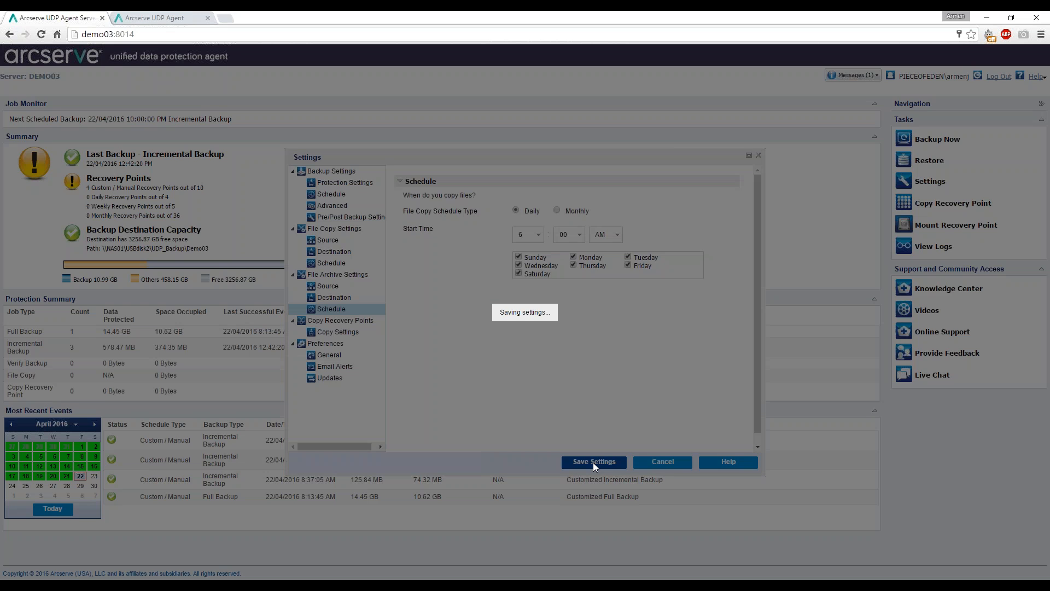